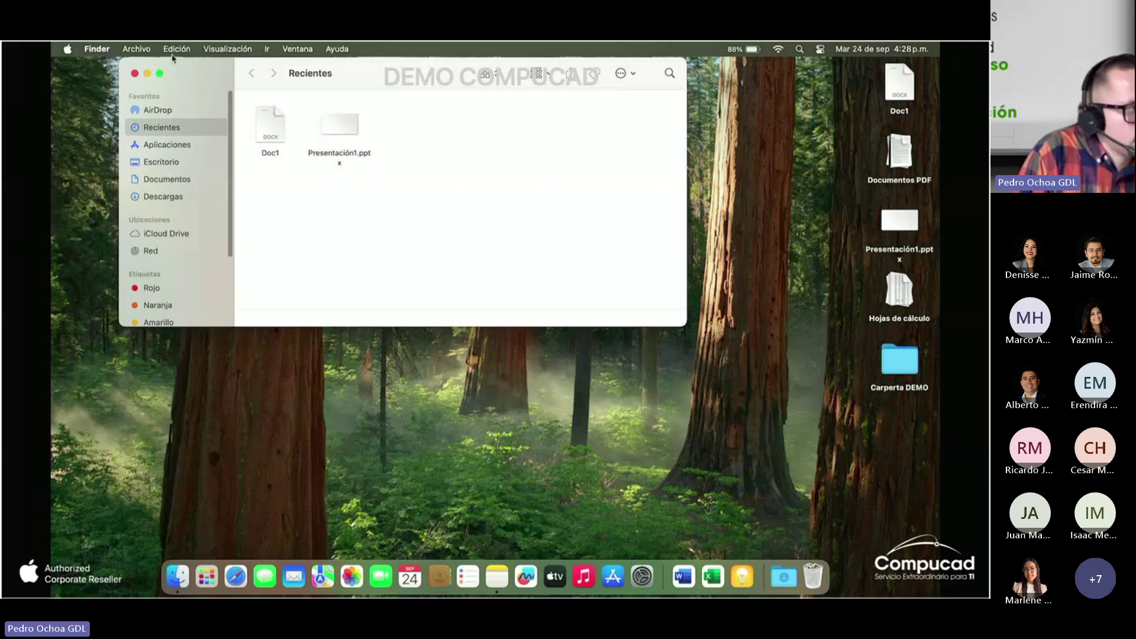
Move the Finder window lower on the screen and show the Escritorio folder in list view.
{"action": "left_click_drag", "start_coordinate": [186, 72], "coordinate": [210, 141]}
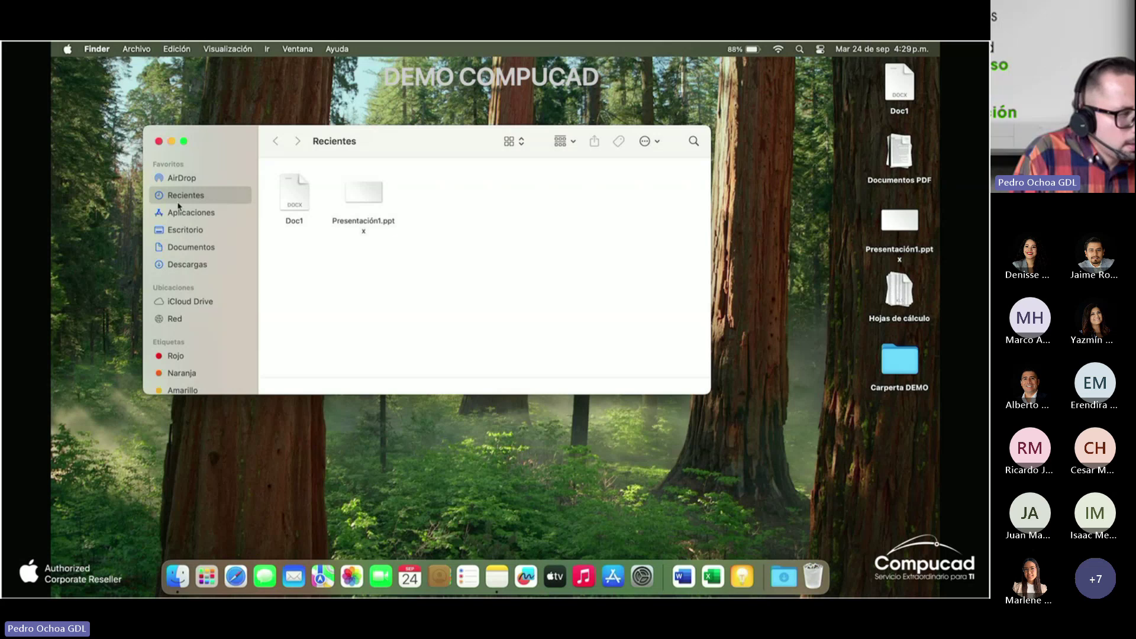
{"action": "left_click", "coordinate": [184, 234]}
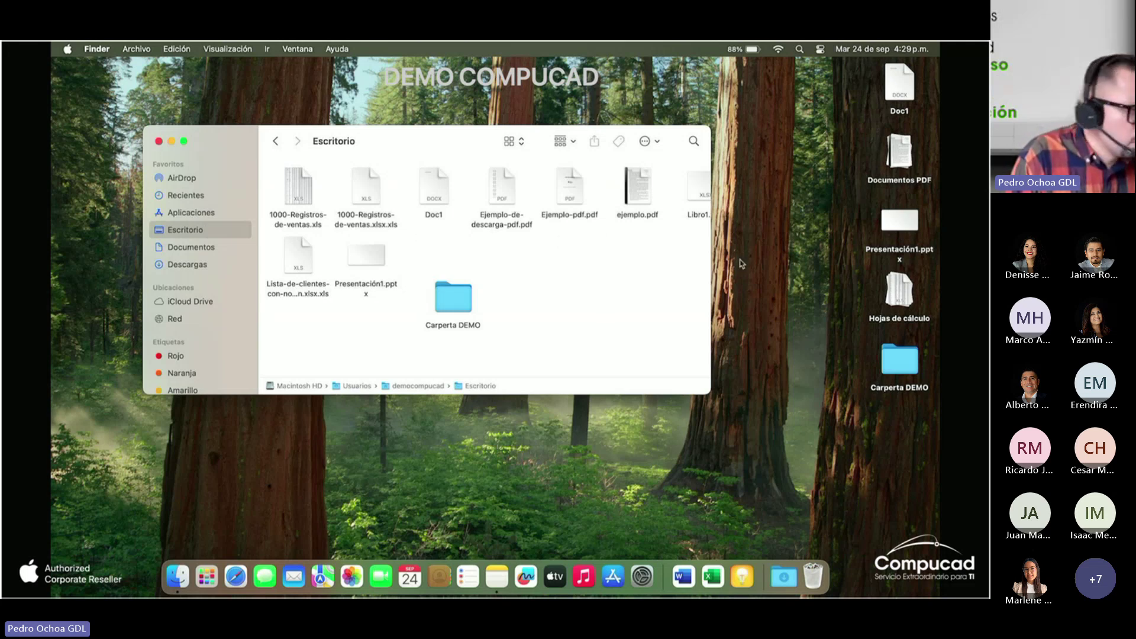
{"action": "left_click", "coordinate": [512, 141]}
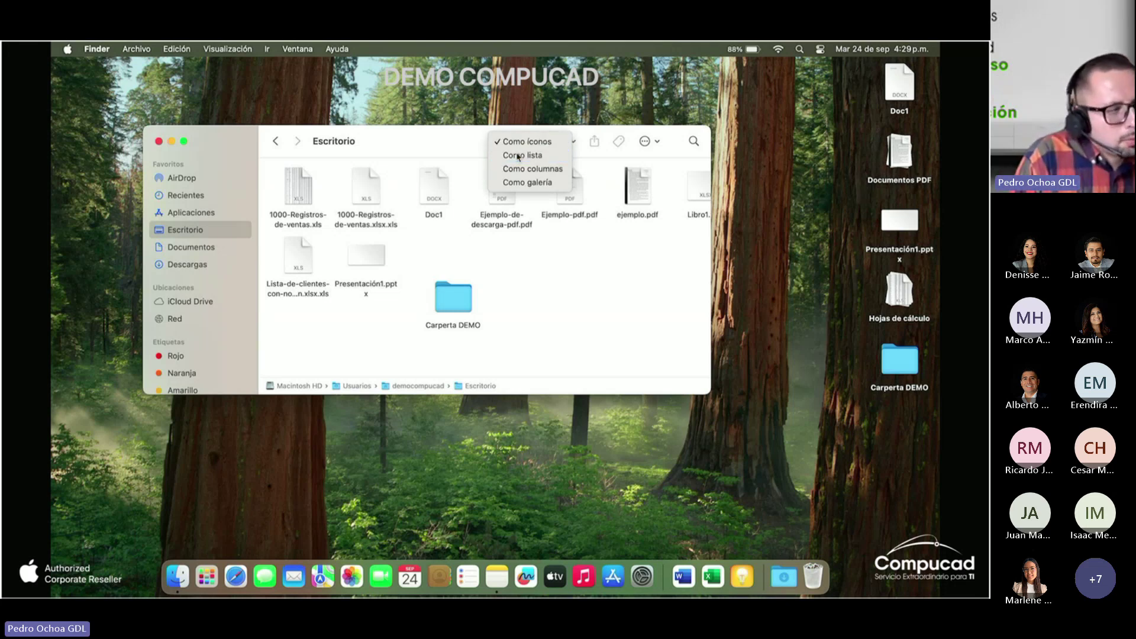
{"action": "left_click", "coordinate": [517, 155]}
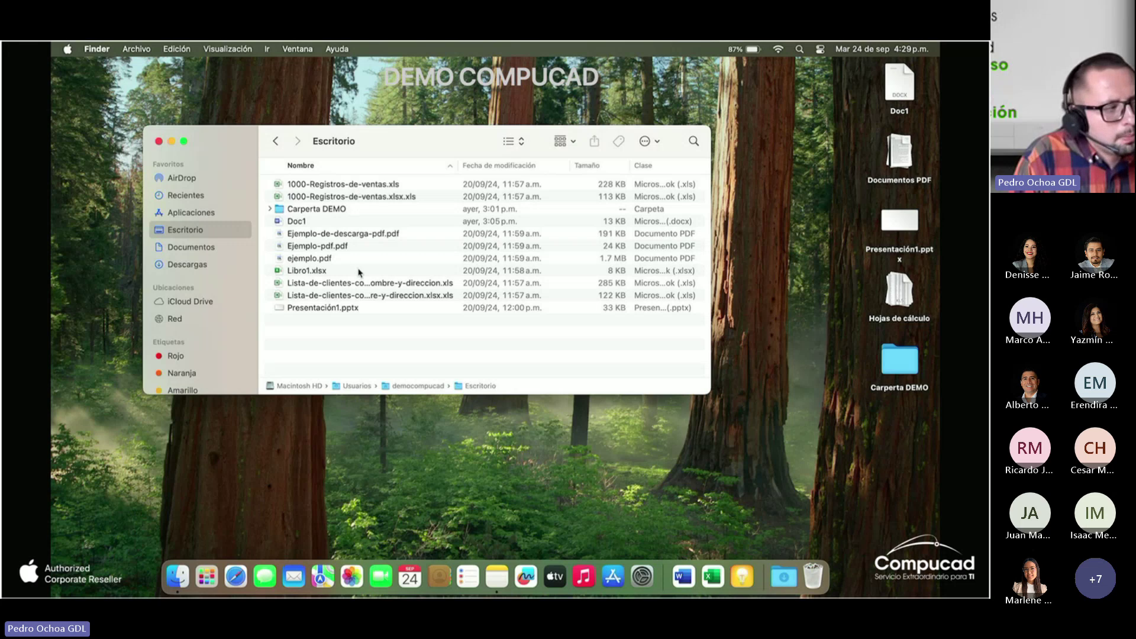
Expand Carperta DEMO and its subfolder Carpeta 1 in the list to view their contents, and collapse both again.
{"action": "left_click", "coordinate": [270, 209]}
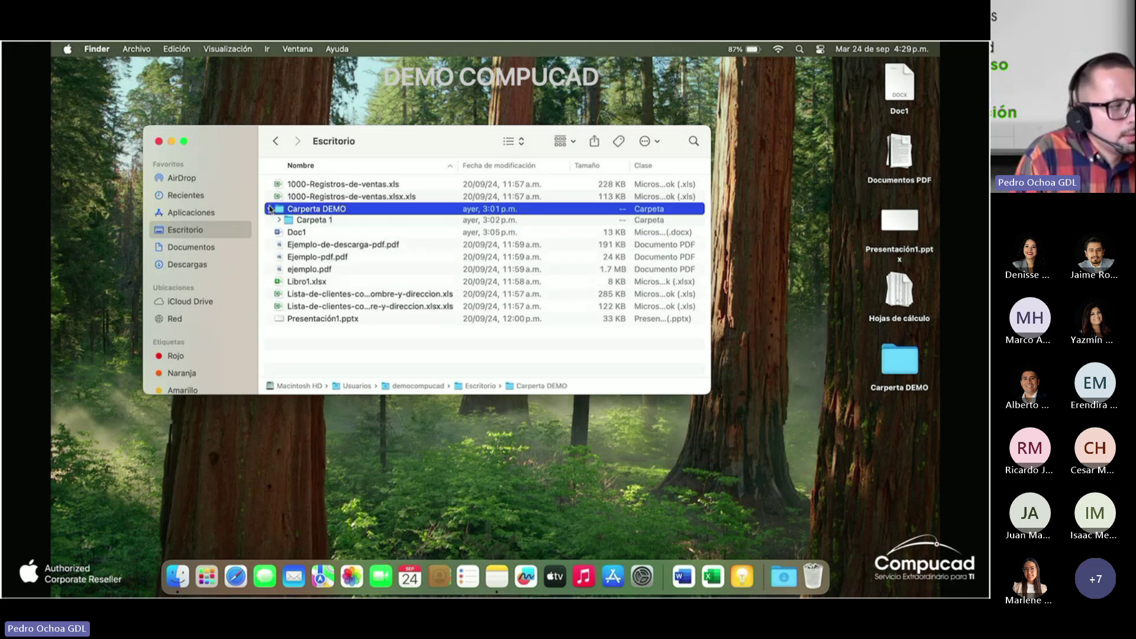
{"action": "left_click", "coordinate": [279, 221]}
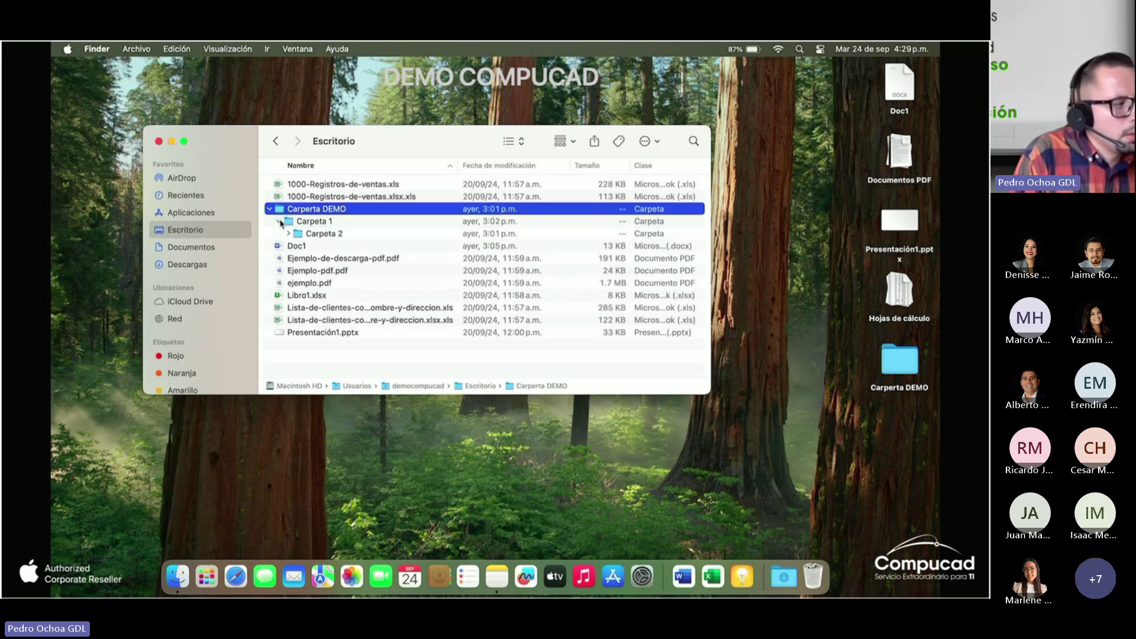
{"action": "left_click", "coordinate": [279, 221]}
{"action": "left_click", "coordinate": [270, 209]}
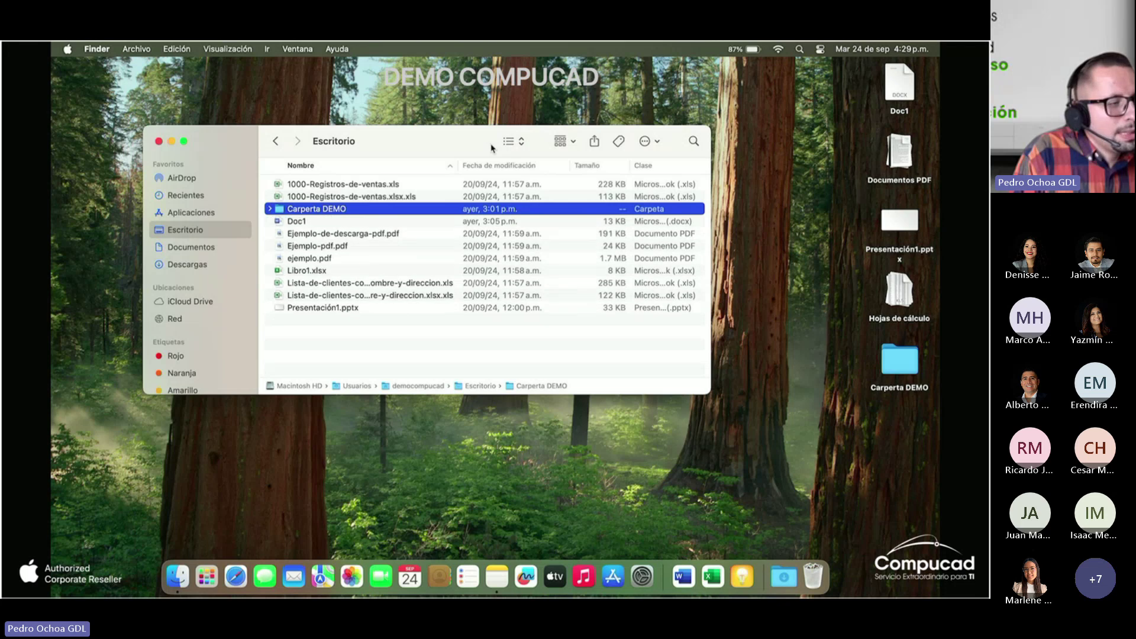
Browse from Carperta DEMO through Carpeta 1 to Carpeta 2 in column view, and go back to Carperta DEMO.
{"action": "left_click", "coordinate": [513, 141]}
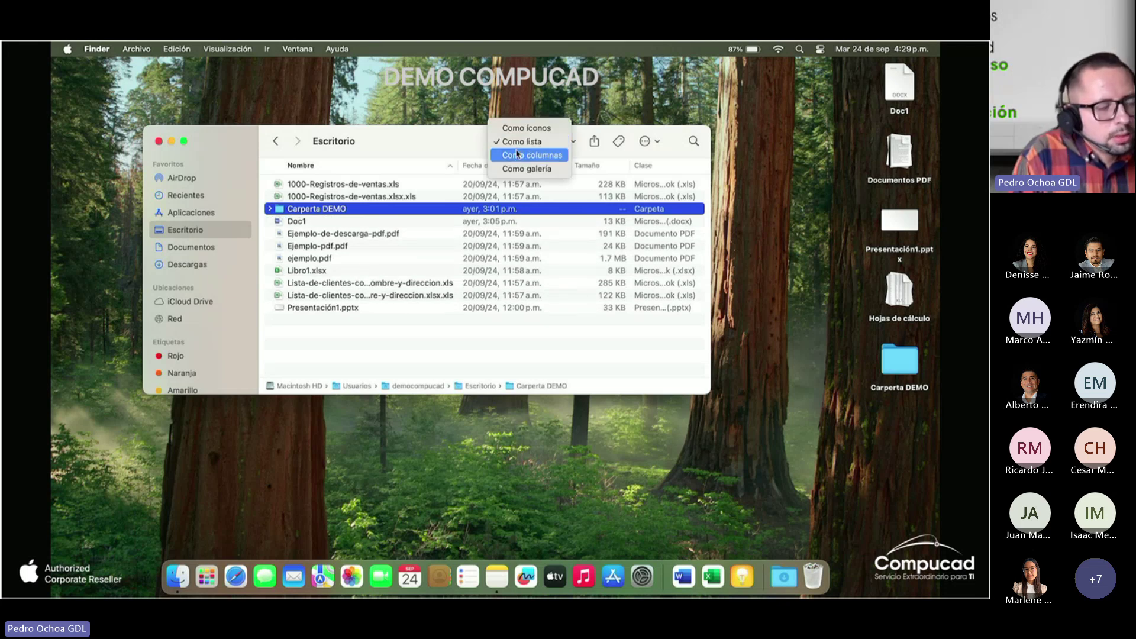
{"action": "left_click", "coordinate": [517, 154]}
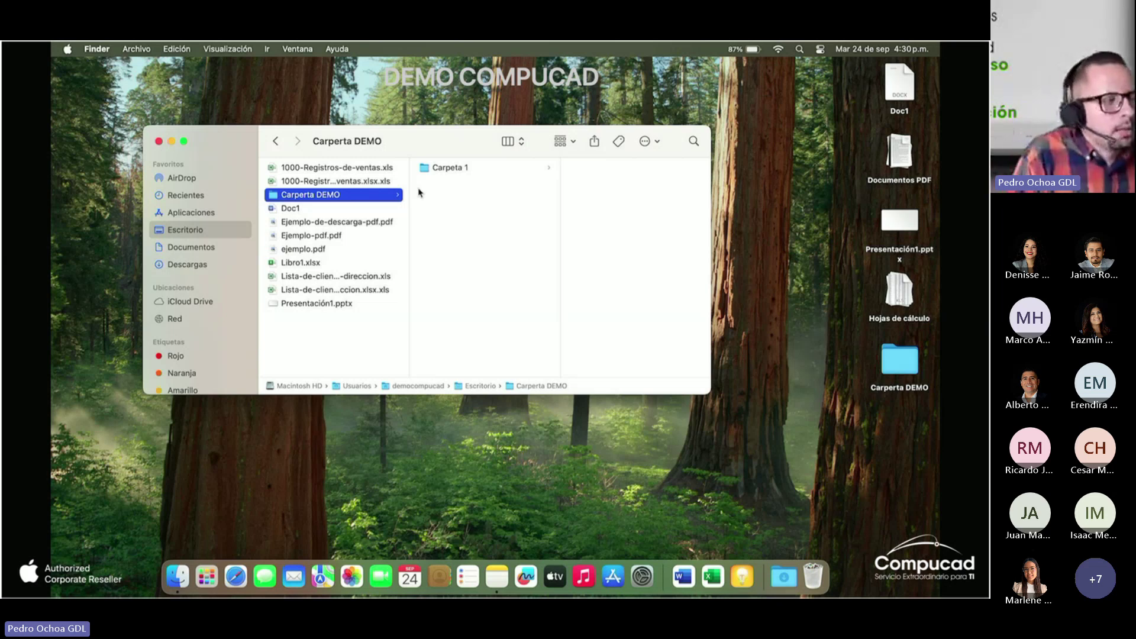
{"action": "left_click", "coordinate": [456, 169]}
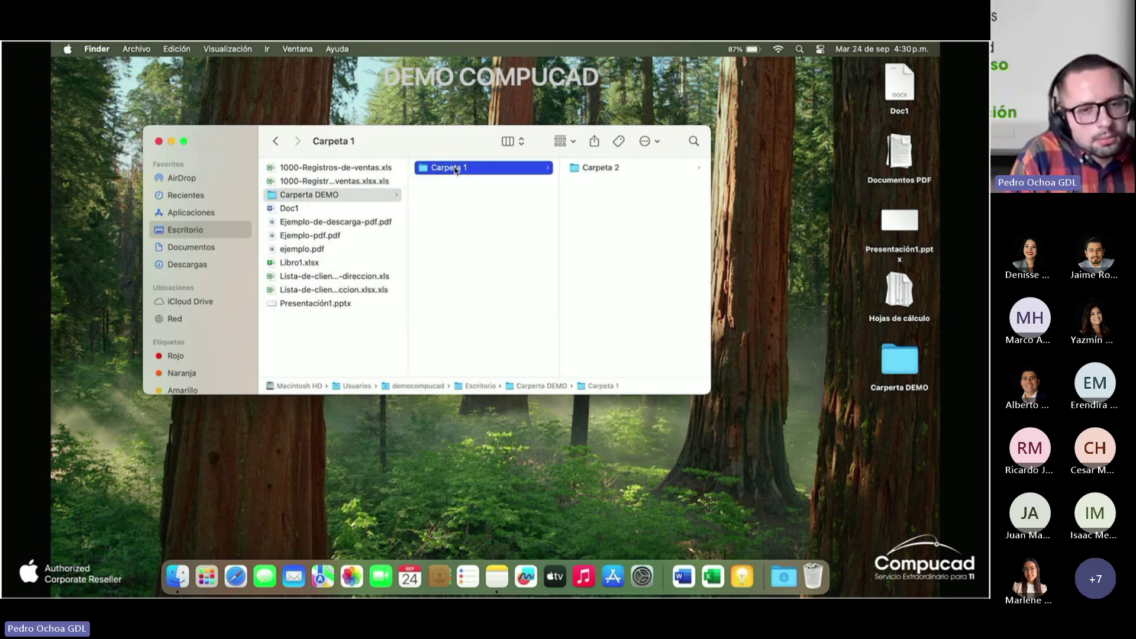
{"action": "left_click", "coordinate": [584, 168]}
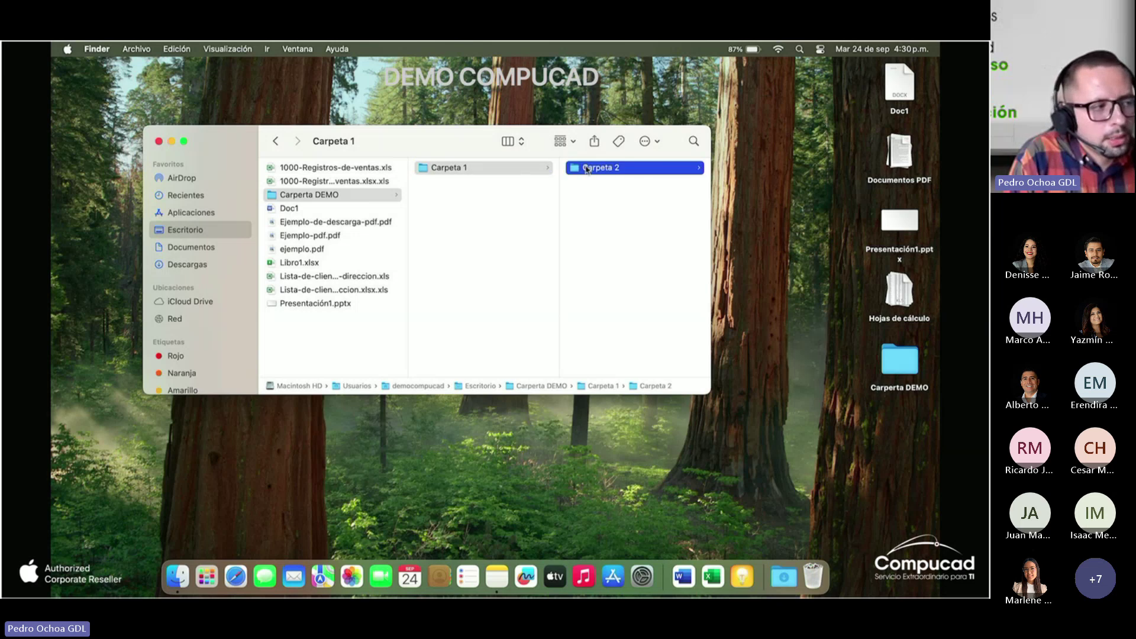
{"action": "left_click", "coordinate": [276, 140]}
{"action": "left_click", "coordinate": [275, 141]}
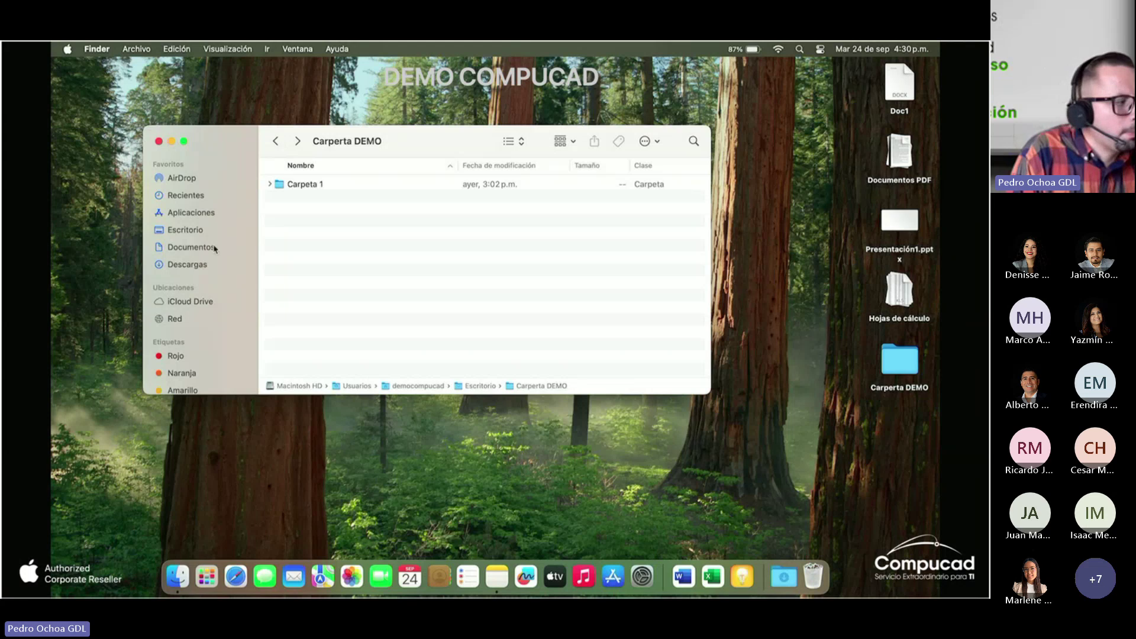
Reopen Escritorio in column view, drill down through Carperta DEMO and Carpeta 1 to Carpeta 2, and go back.
{"action": "left_click", "coordinate": [190, 230]}
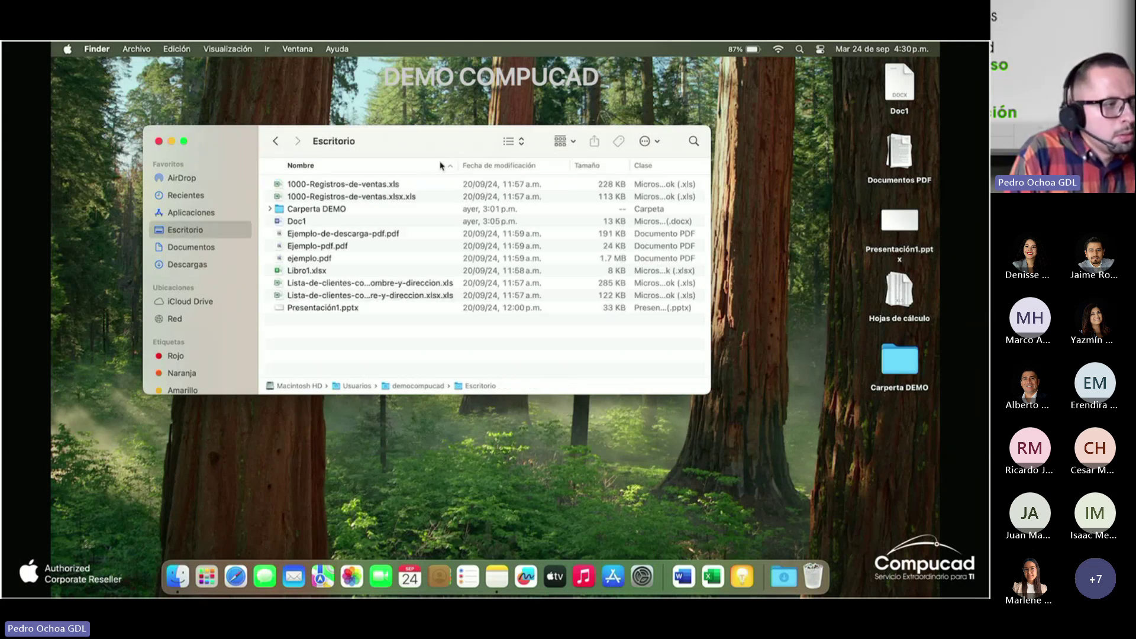
{"action": "left_click", "coordinate": [517, 142]}
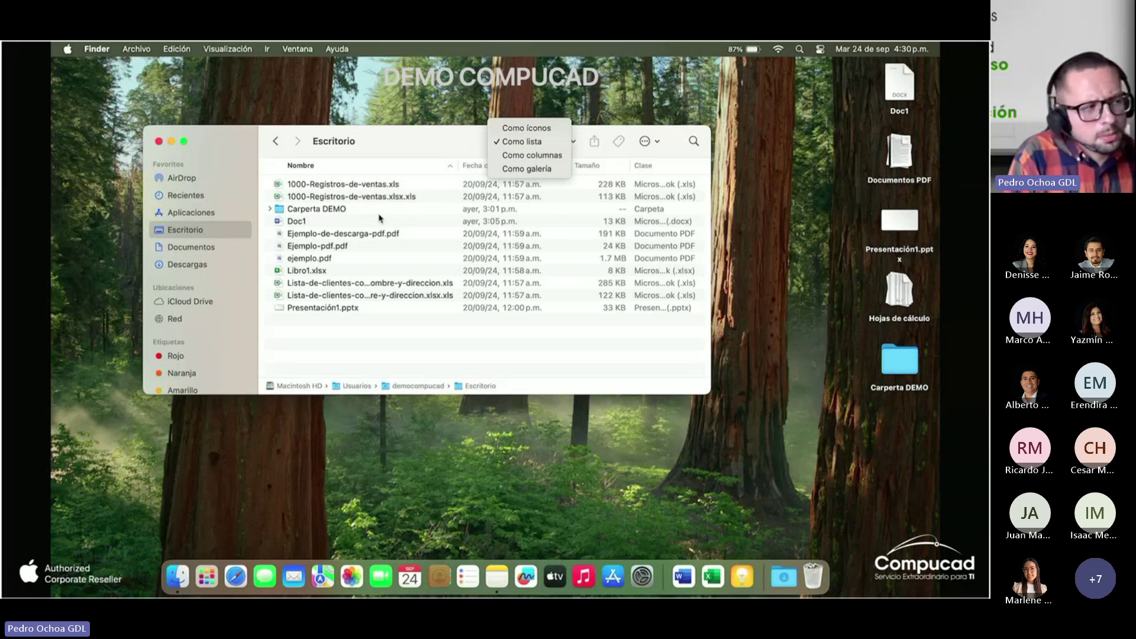
{"action": "left_click", "coordinate": [516, 156]}
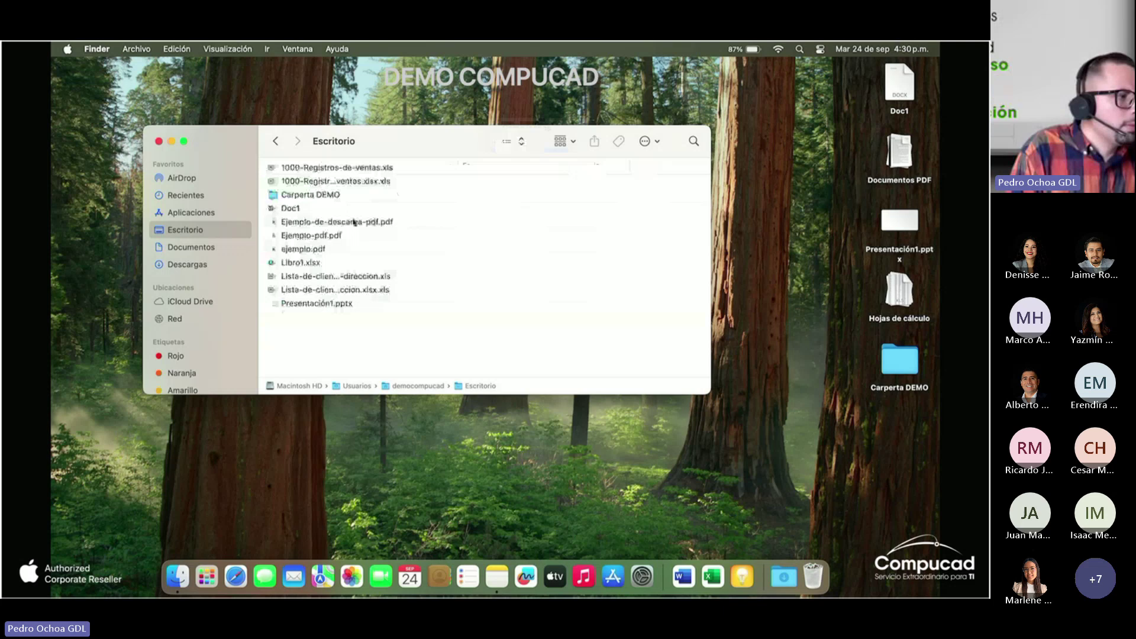
{"action": "left_click", "coordinate": [313, 196]}
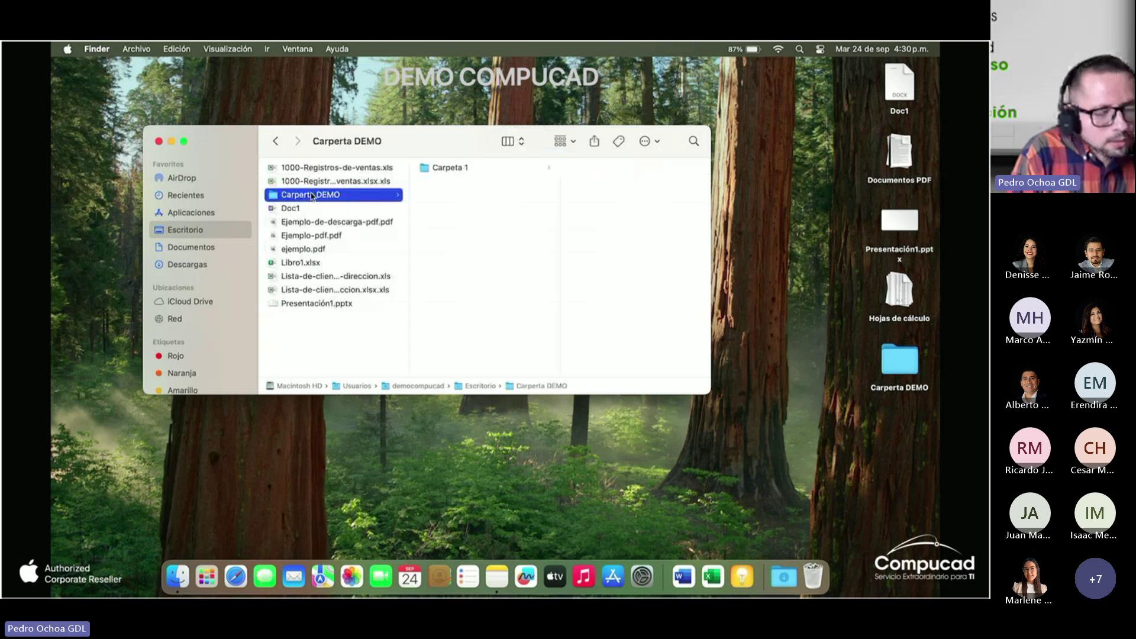
{"action": "left_click", "coordinate": [466, 171]}
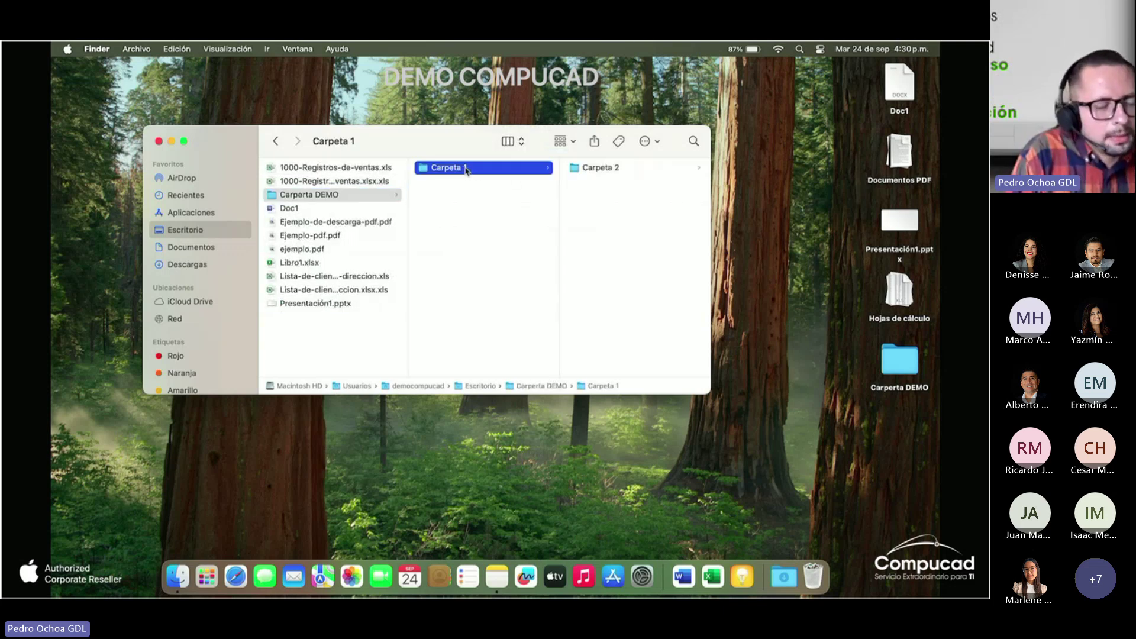
{"action": "left_click", "coordinate": [602, 169]}
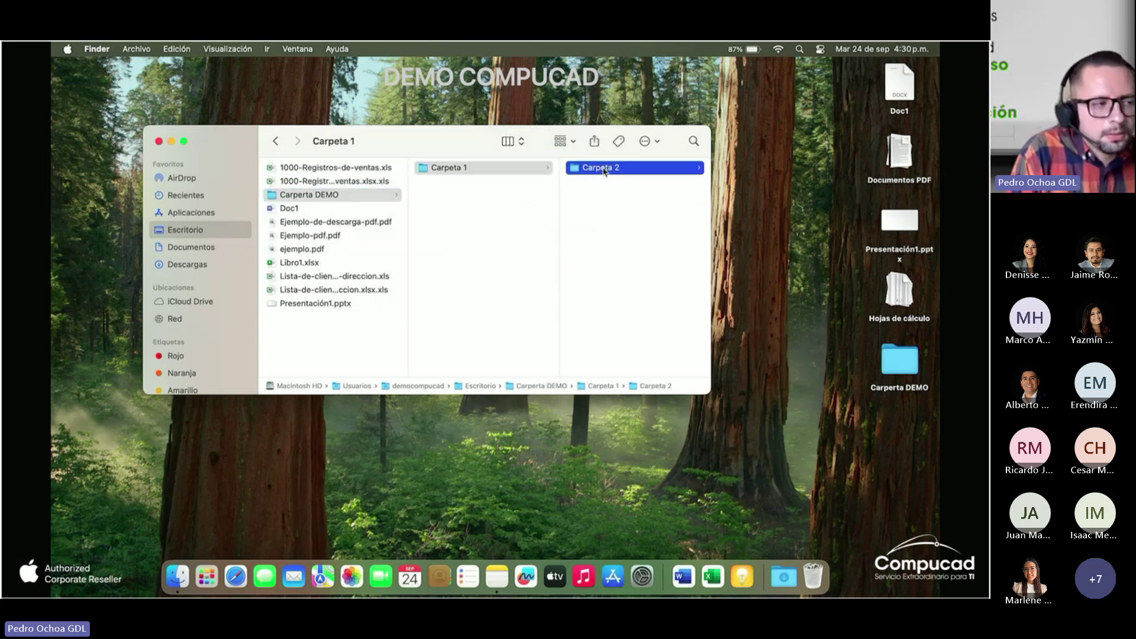
{"action": "left_click", "coordinate": [276, 143]}
{"action": "left_click", "coordinate": [277, 144]}
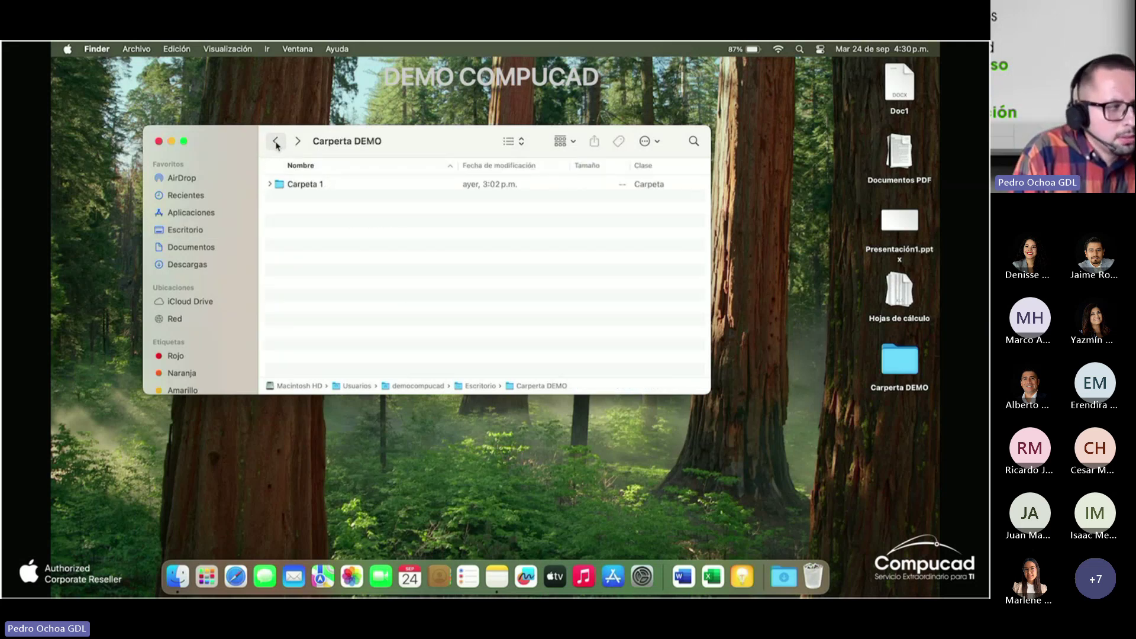
View the contents of Carperta DEMO as a gallery and return the folder to list view.
{"action": "left_click", "coordinate": [519, 141]}
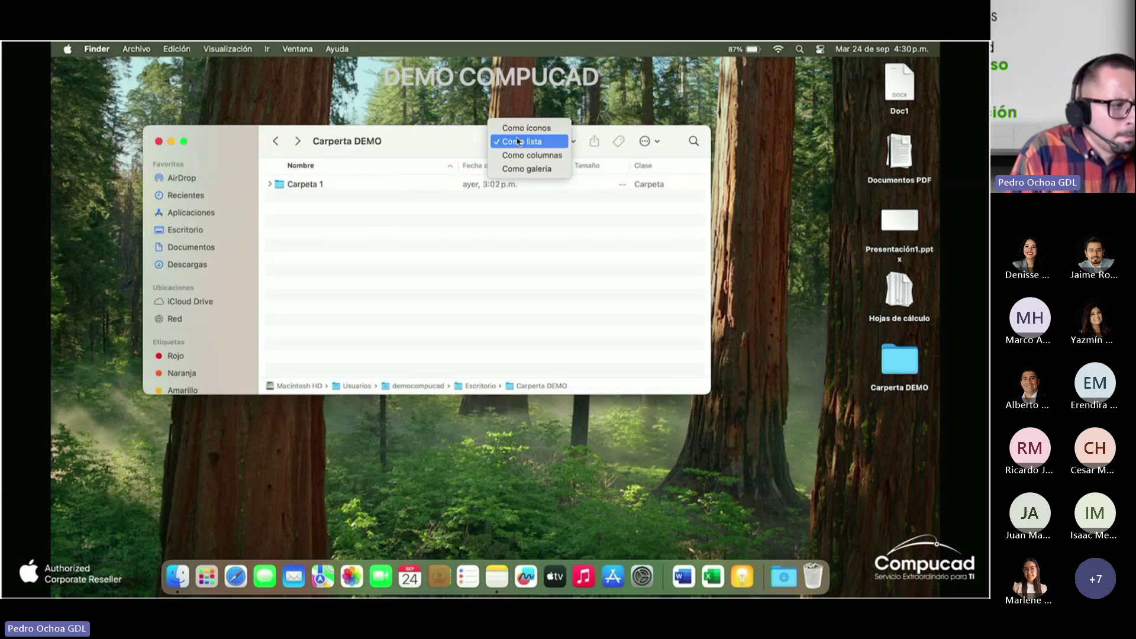
{"action": "left_click", "coordinate": [514, 170]}
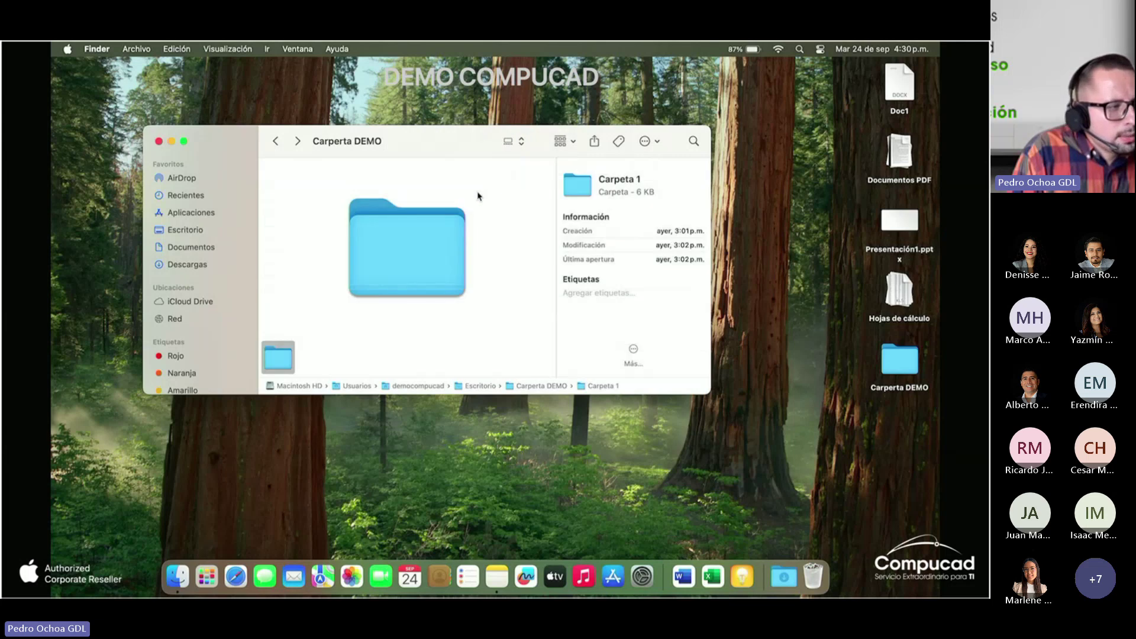
{"action": "left_click", "coordinate": [518, 140]}
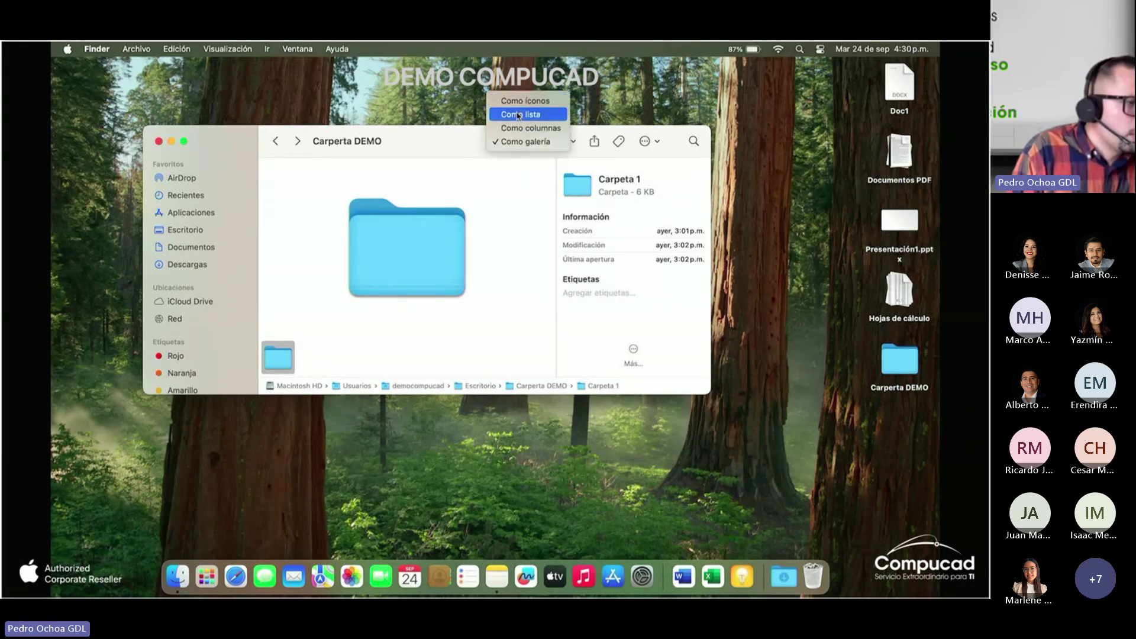
{"action": "left_click", "coordinate": [520, 115]}
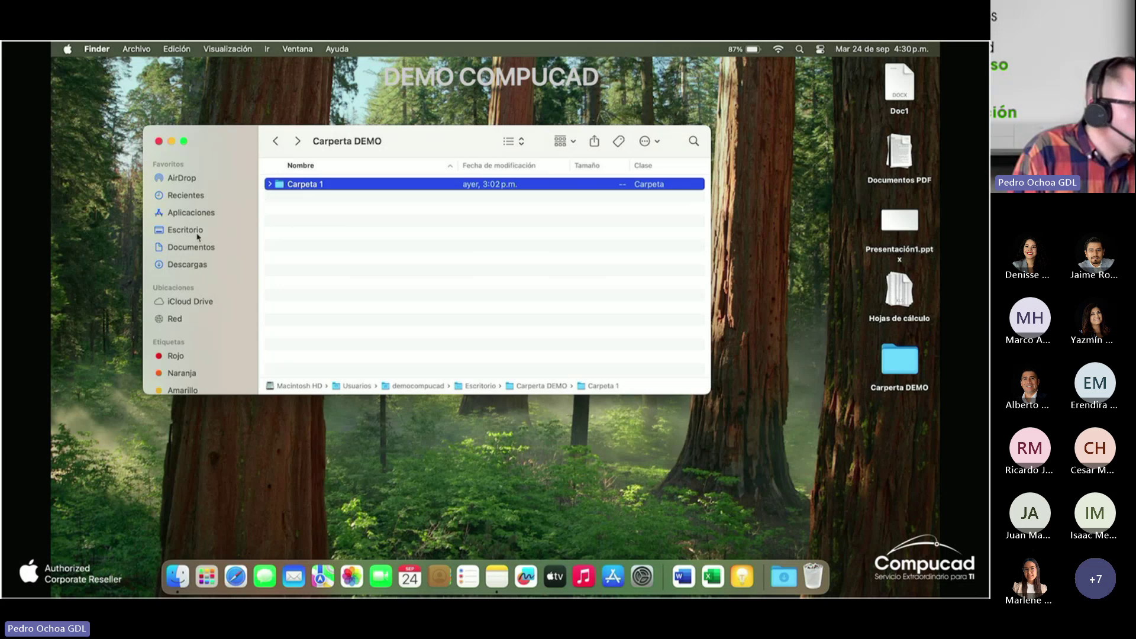
Return to the Escritorio folder and select the file Ejemplo-pdf.pdf in the list.
{"action": "left_click", "coordinate": [214, 227]}
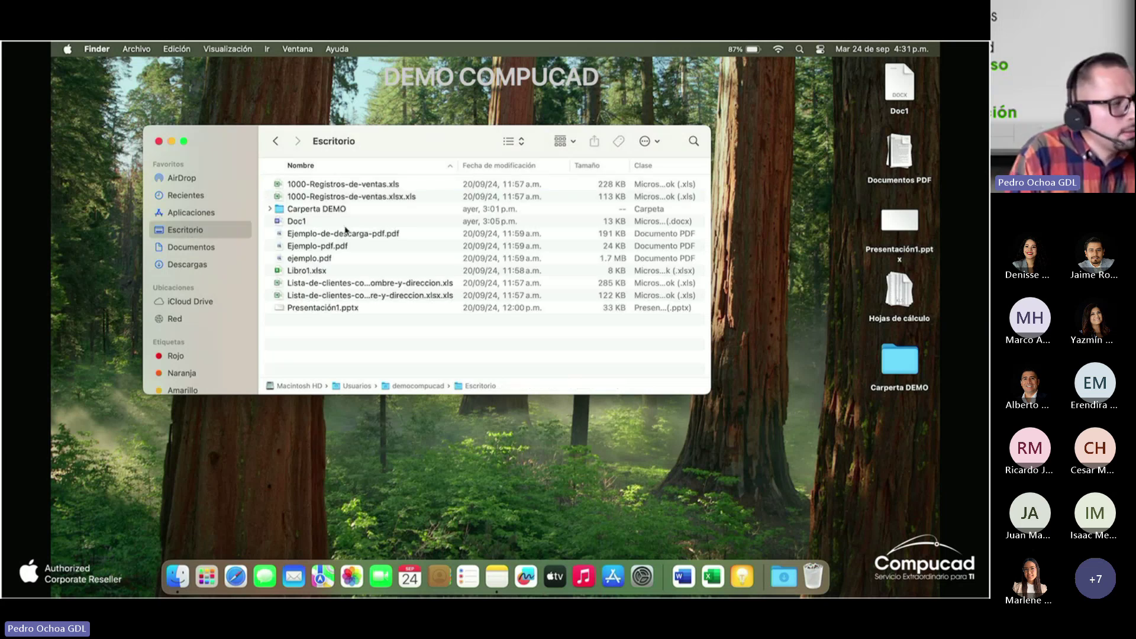
{"action": "left_click", "coordinate": [333, 200]}
{"action": "key", "text": "Down"}
{"action": "key", "text": "Down"}
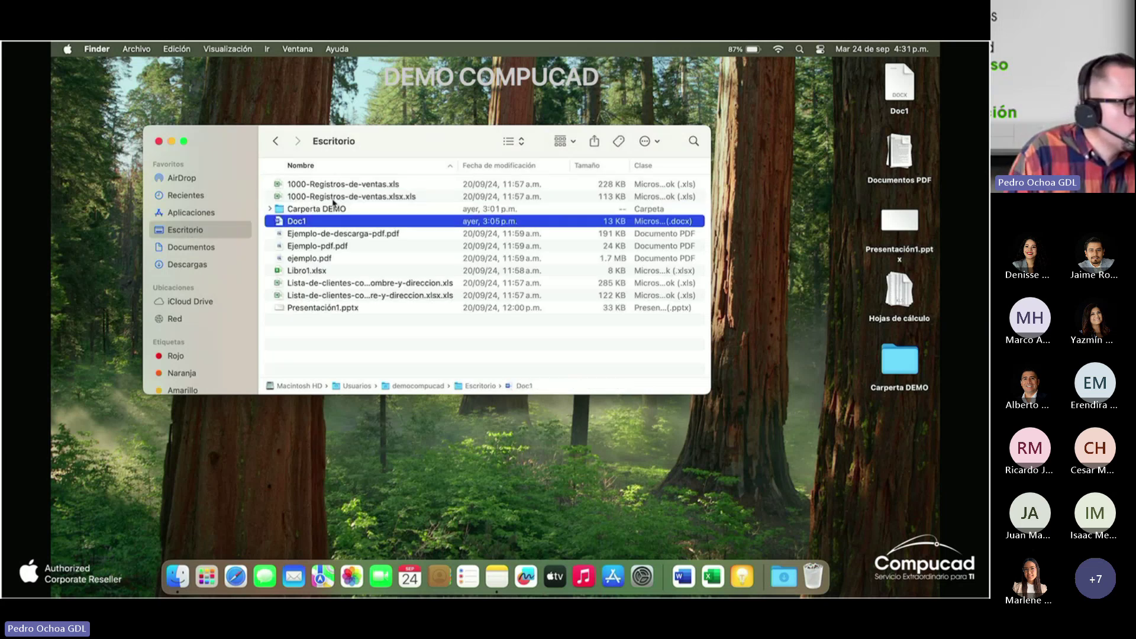
{"action": "key", "text": "Down"}
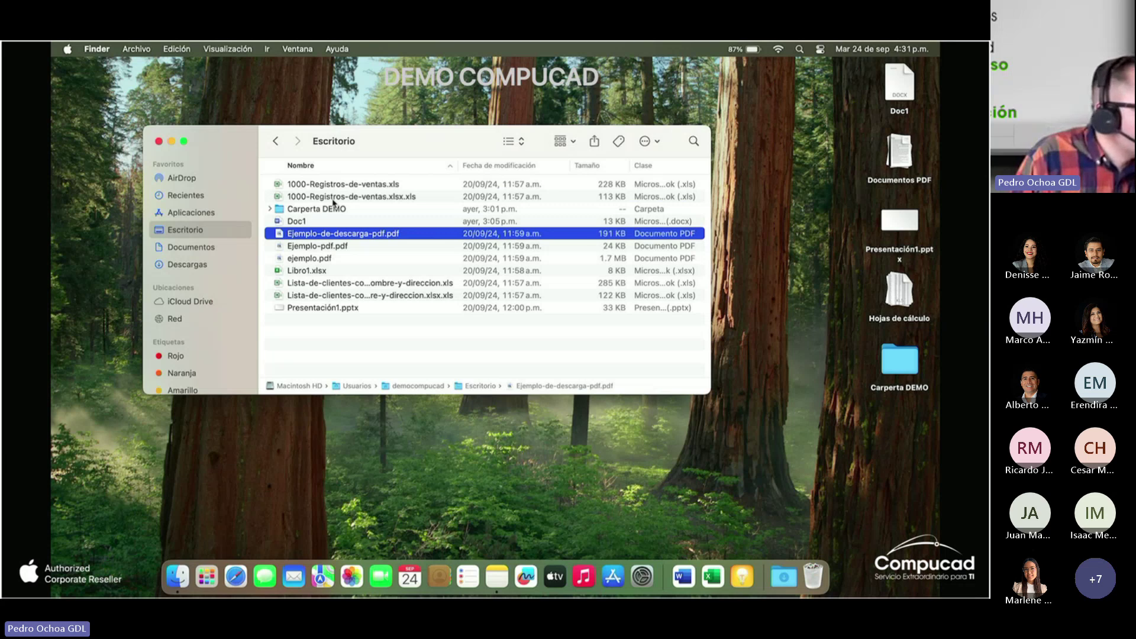
{"action": "key", "text": "Down"}
{"action": "key", "text": "Down"}
{"action": "key", "text": "Up"}
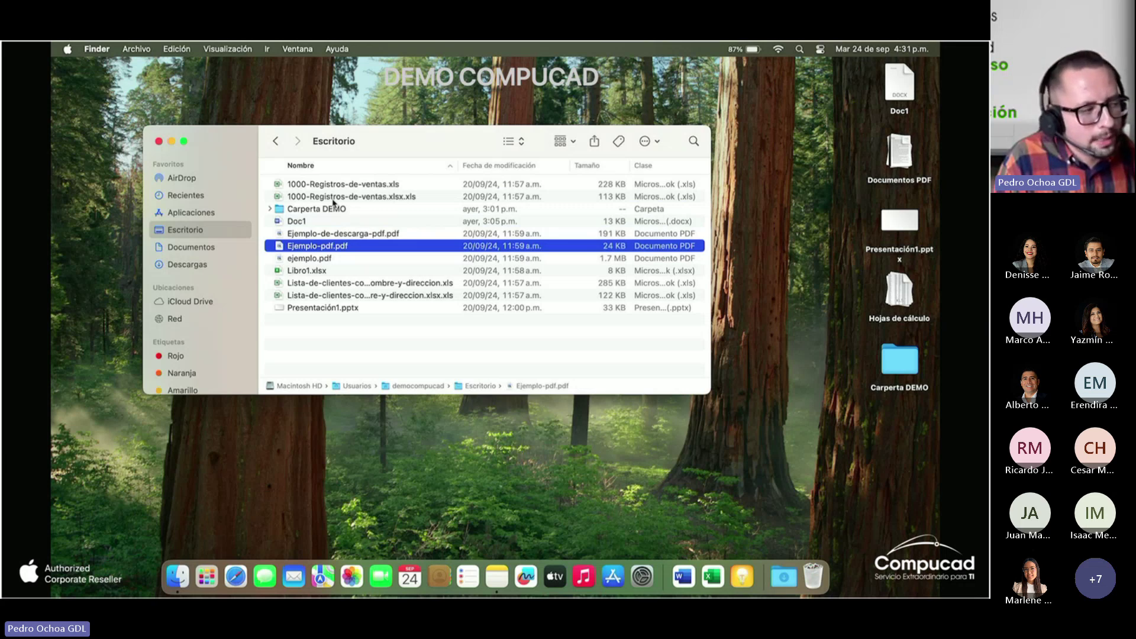
Preview Ejemplo-pdf.pdf with Quick Look and browse the neighbouring files between Libro1.xlsx and Ejemplo-de-descarga-pdf.pdf.
{"action": "key", "text": "space"}
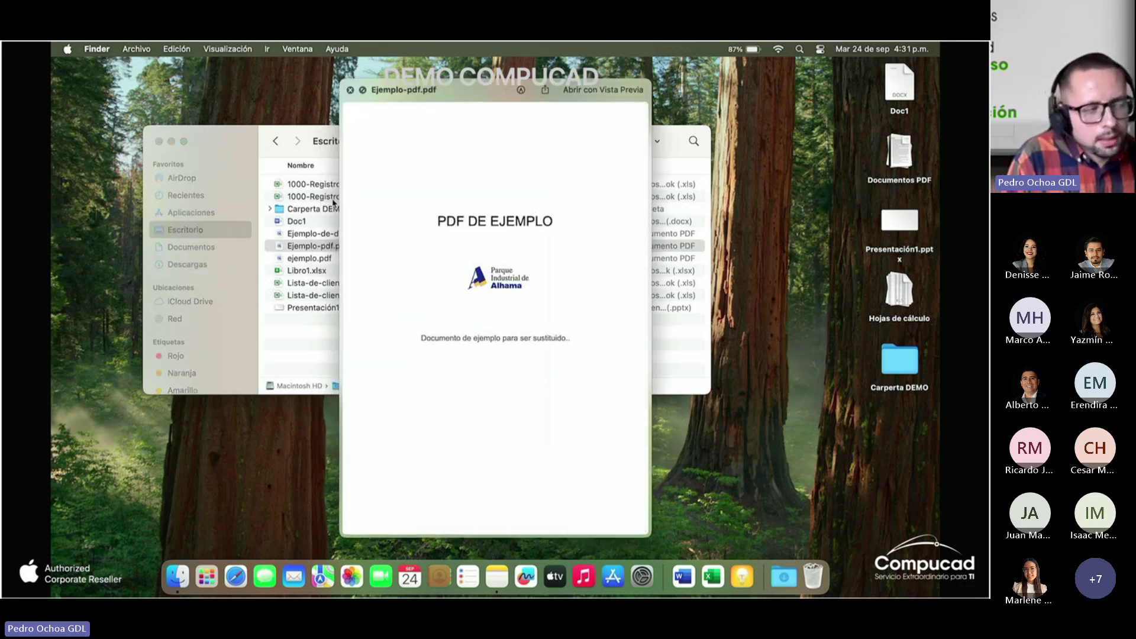
{"action": "key", "text": "Down"}
{"action": "key", "text": "Down"}
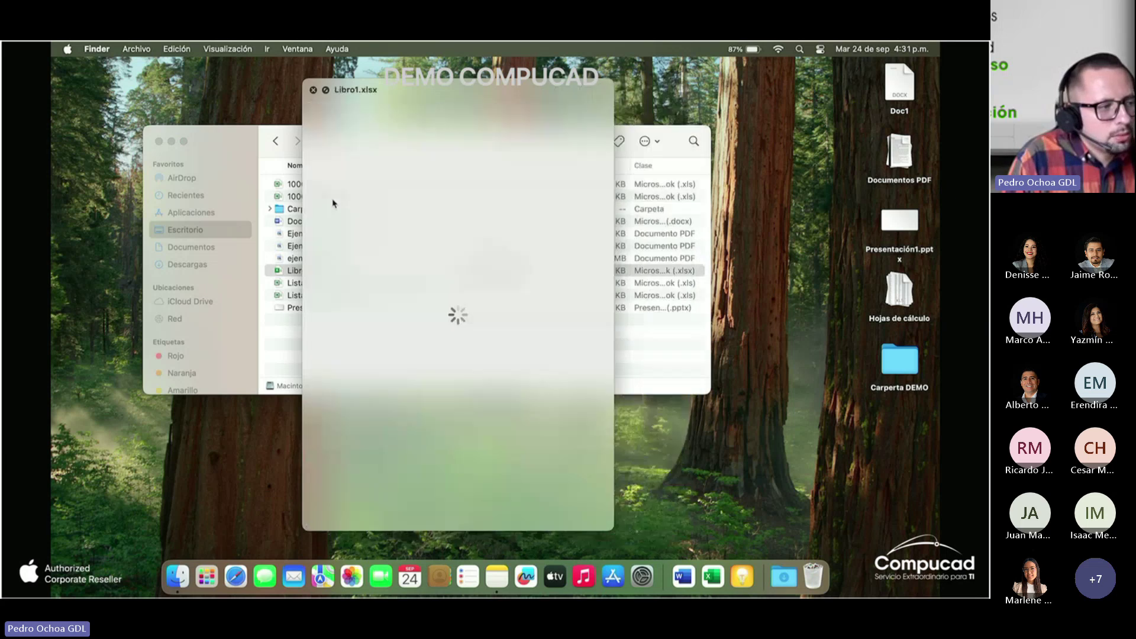
{"action": "key", "text": "Up"}
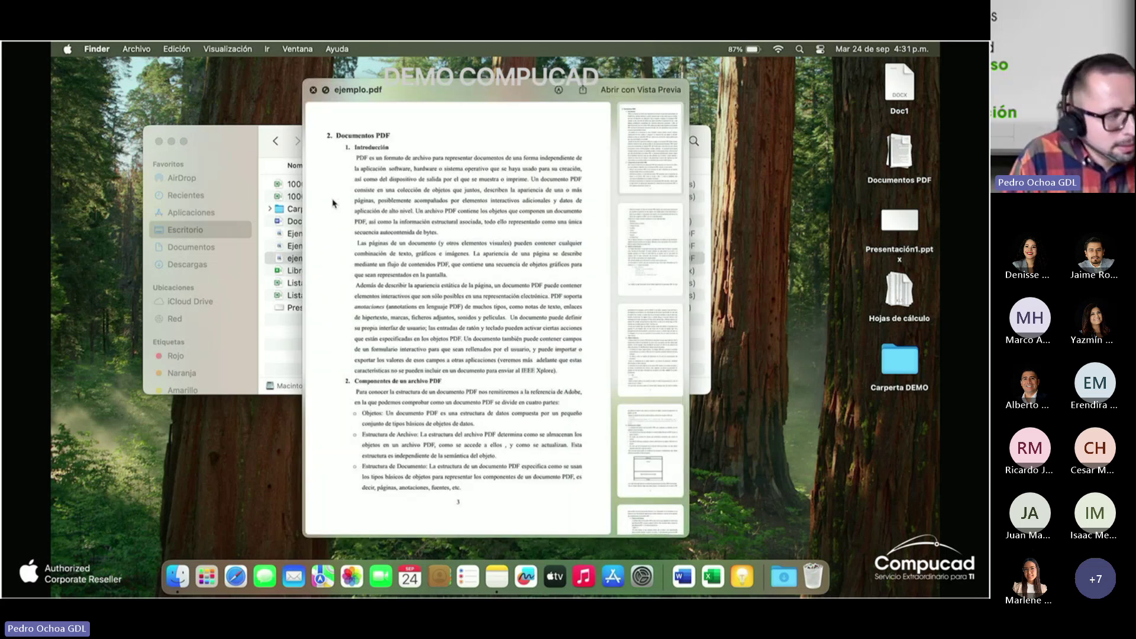
{"action": "key", "text": "Up"}
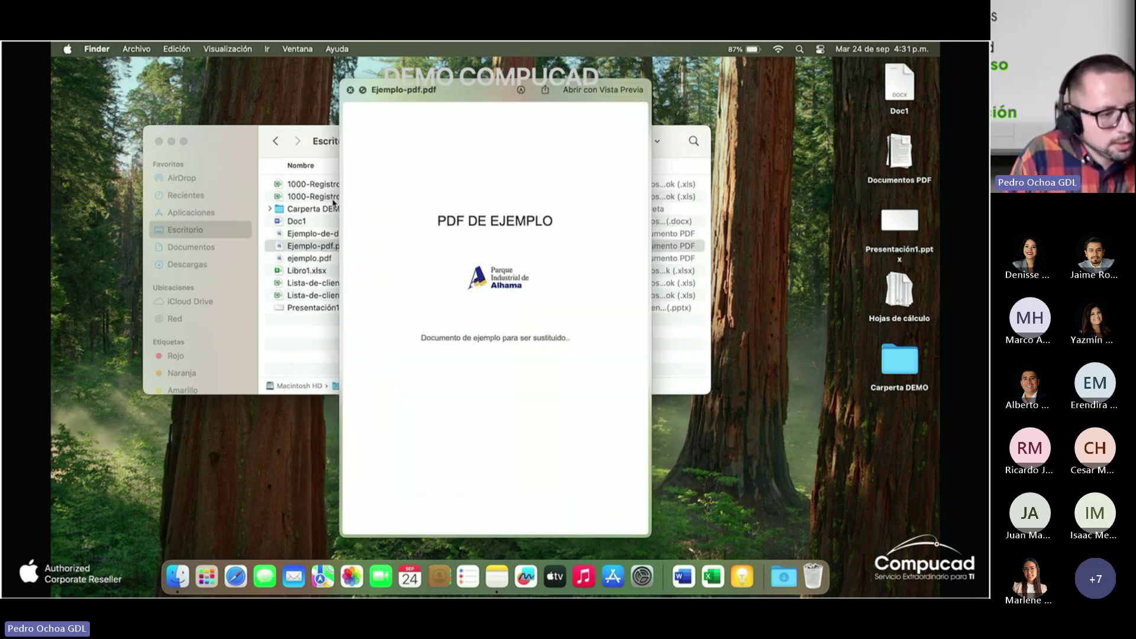
{"action": "key", "text": "Up"}
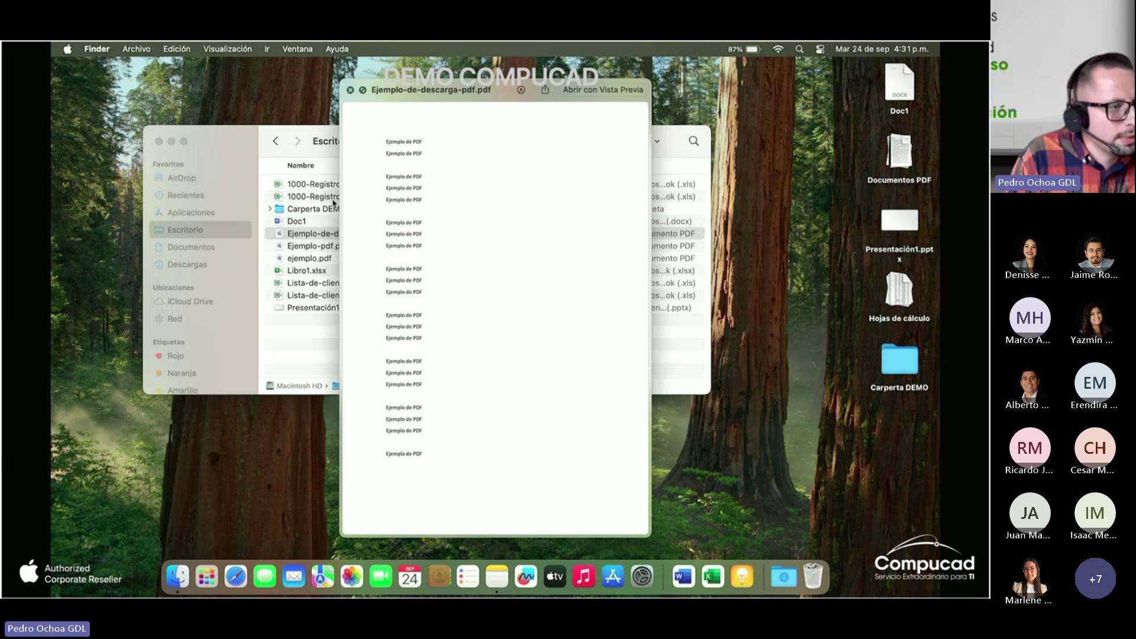
Continue the Quick Look previews as far as Lista-de-clientes-con-nombre-y-direccion.xls and return to ejemplo.pdf.
{"action": "key", "text": "Up"}
{"action": "key", "text": "Down"}
{"action": "key", "text": "Down"}
{"action": "key", "text": "Down"}
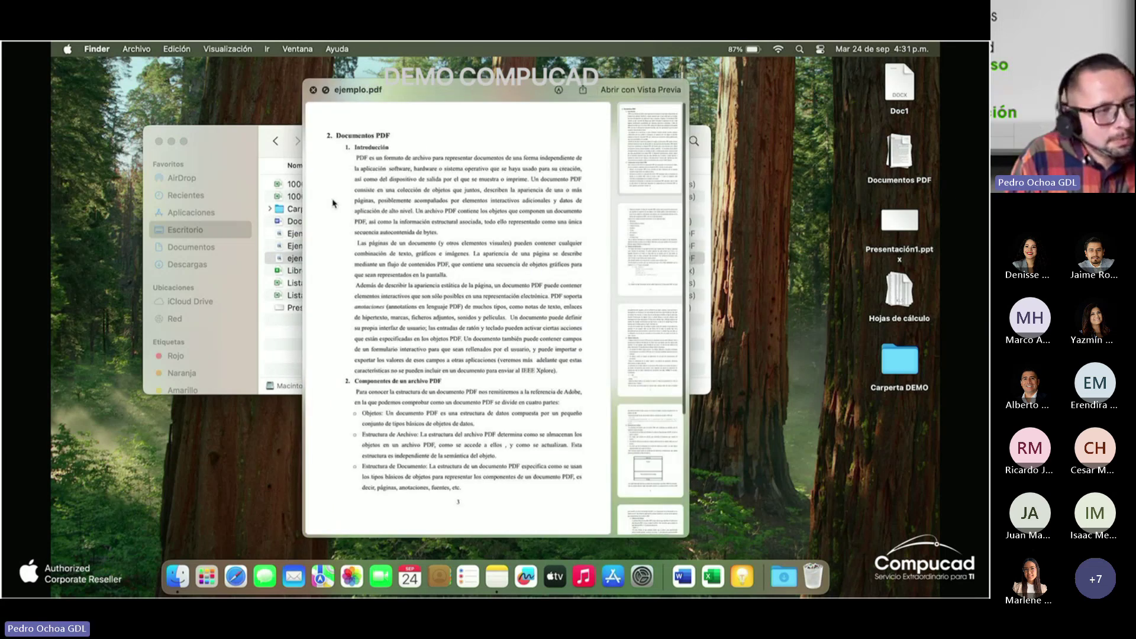
{"action": "key", "text": "Down"}
{"action": "key", "text": "Down"}
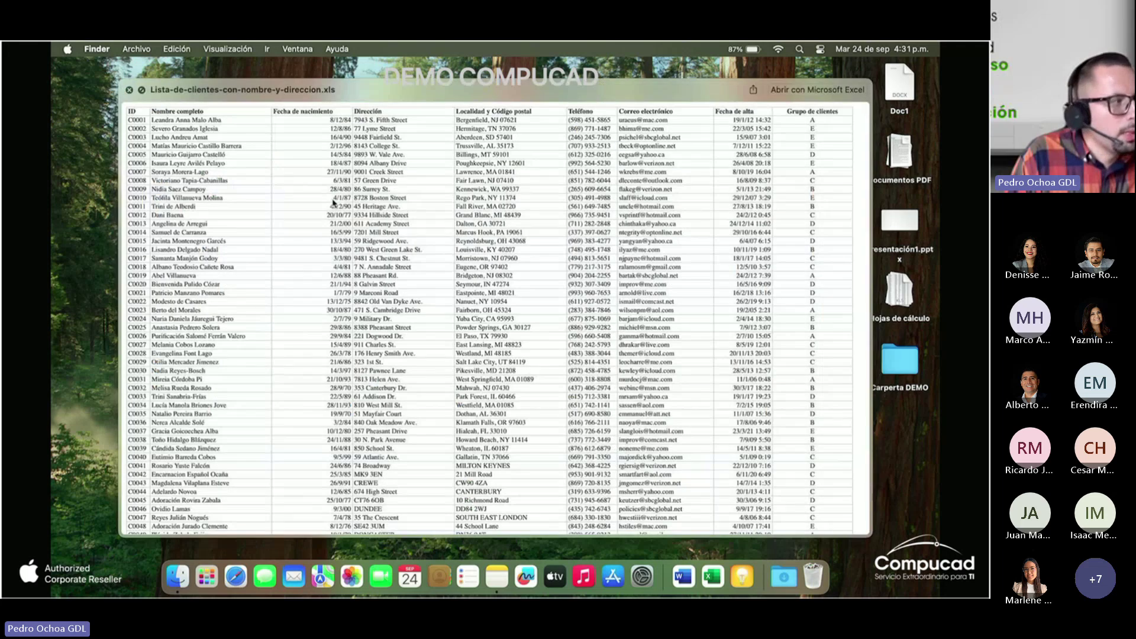
{"action": "key", "text": "Up"}
{"action": "key", "text": "Up"}
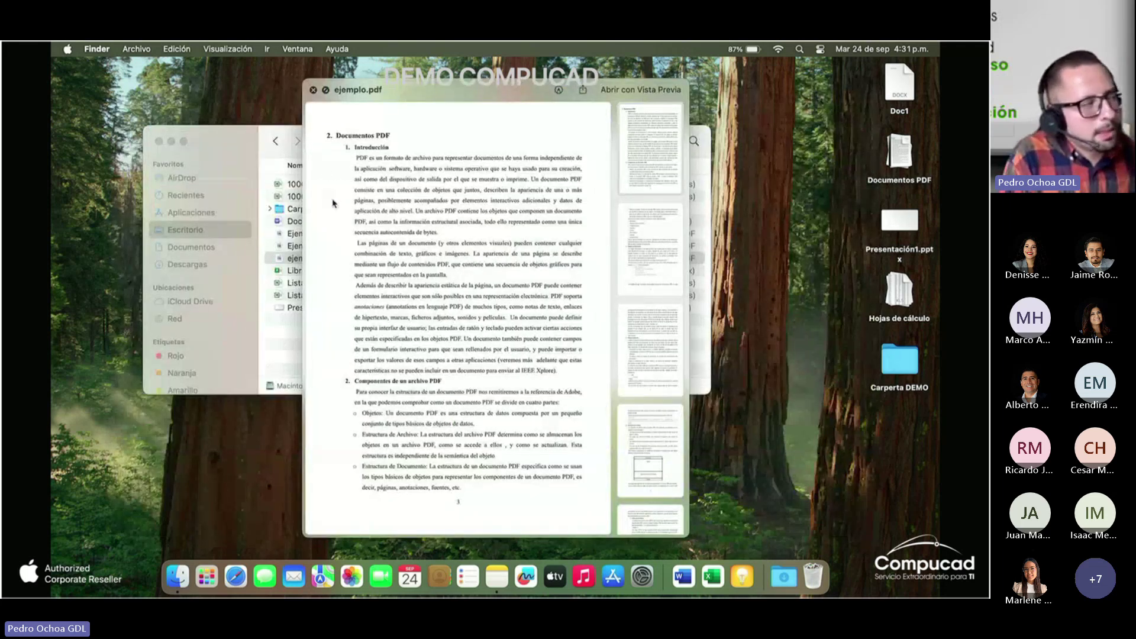
Close the Quick Look preview of ejemplo.pdf and add a second tab to the Finder window.
{"action": "left_click", "coordinate": [312, 89]}
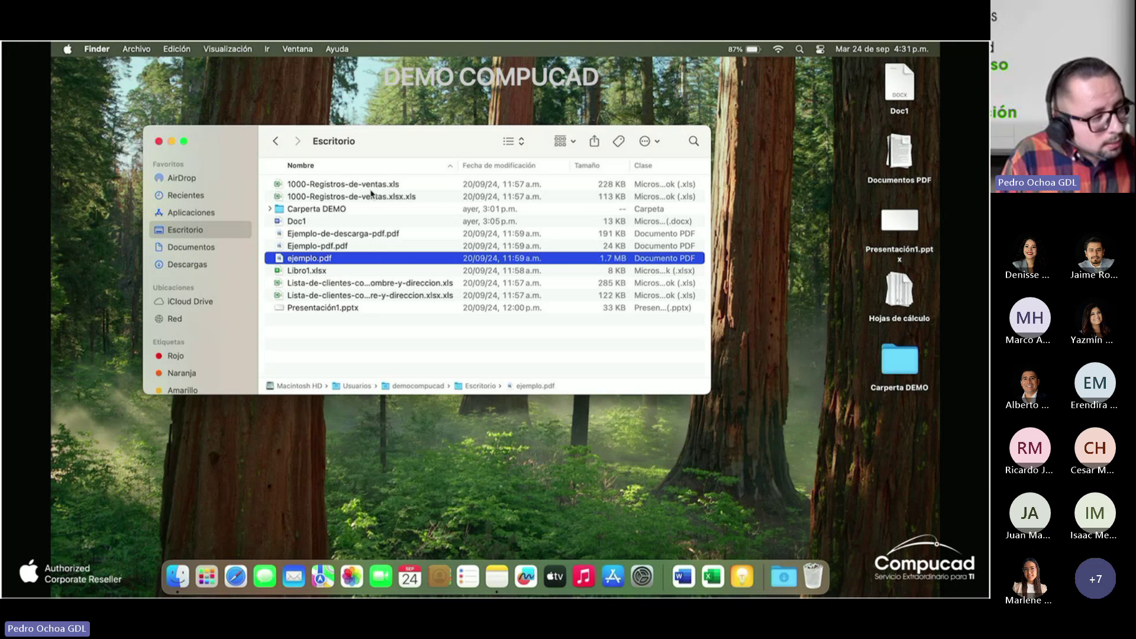
{"action": "key", "text": "super+t"}
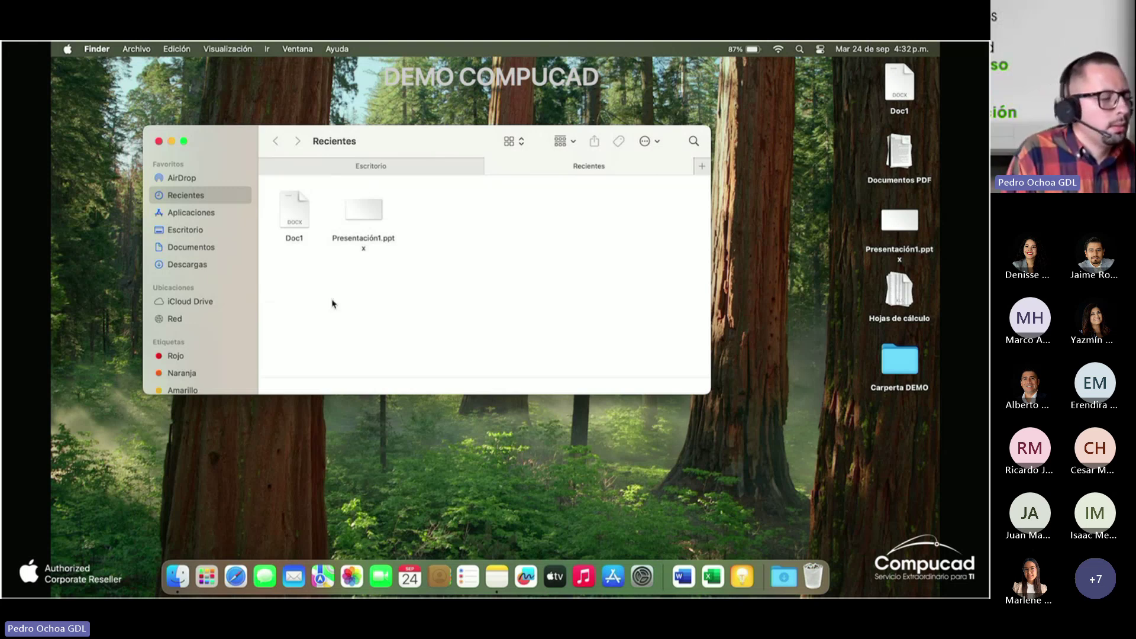
Open Safari to look at its browser tabs for comparison, and quit it.
{"action": "left_click", "coordinate": [236, 571]}
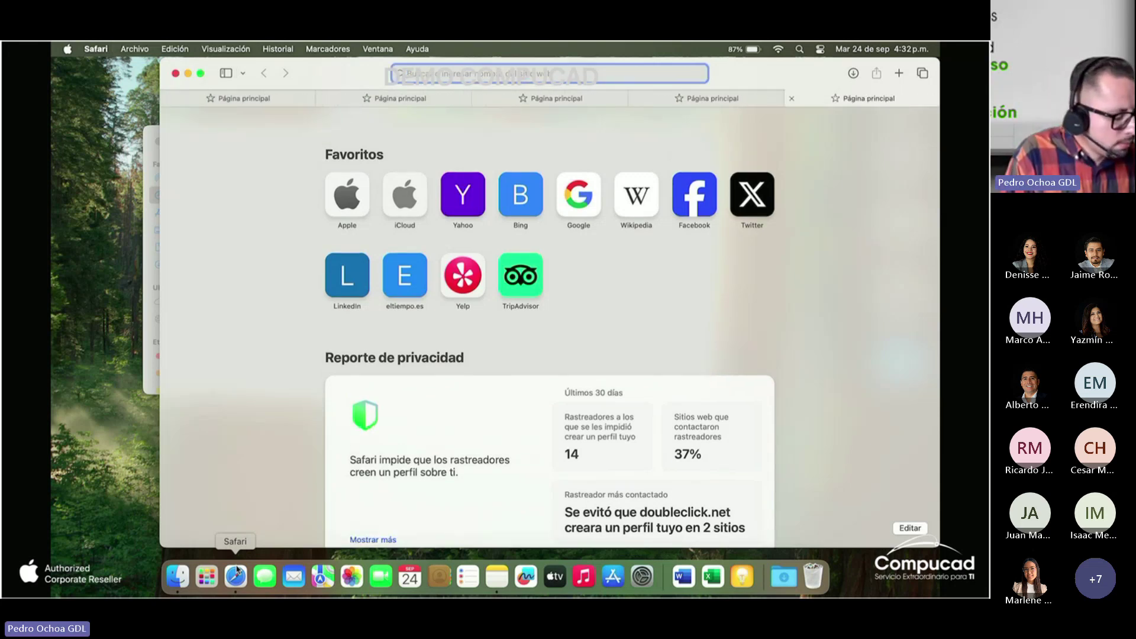
{"action": "key", "text": "super+q"}
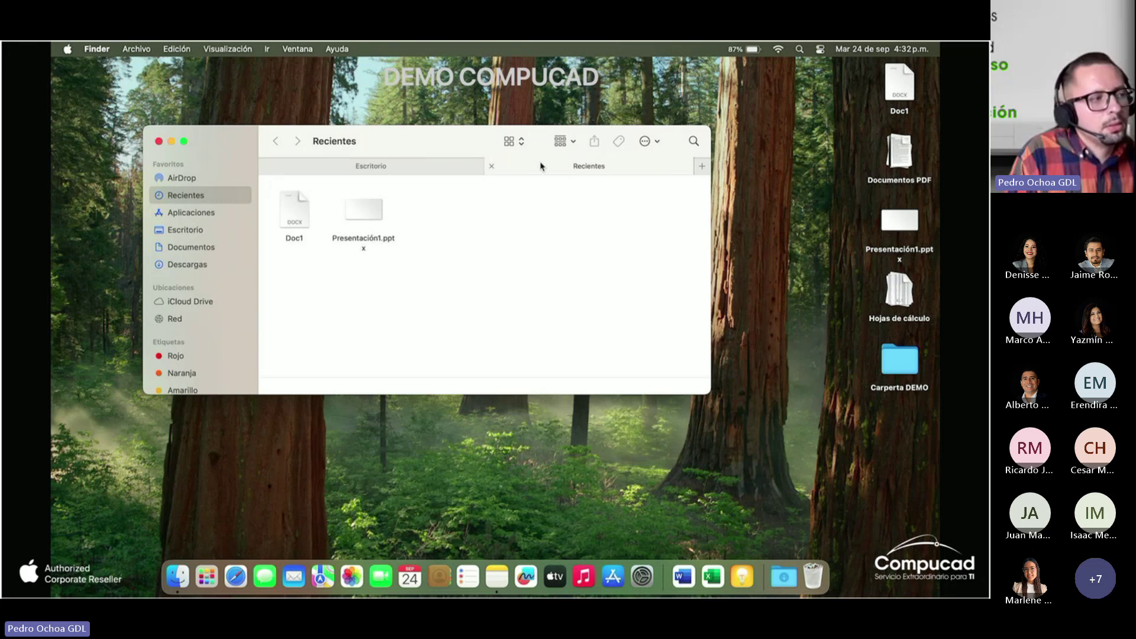
Close the Recientes tab and the remaining Finder window that shows the Escritorio folder.
{"action": "left_click", "coordinate": [582, 161]}
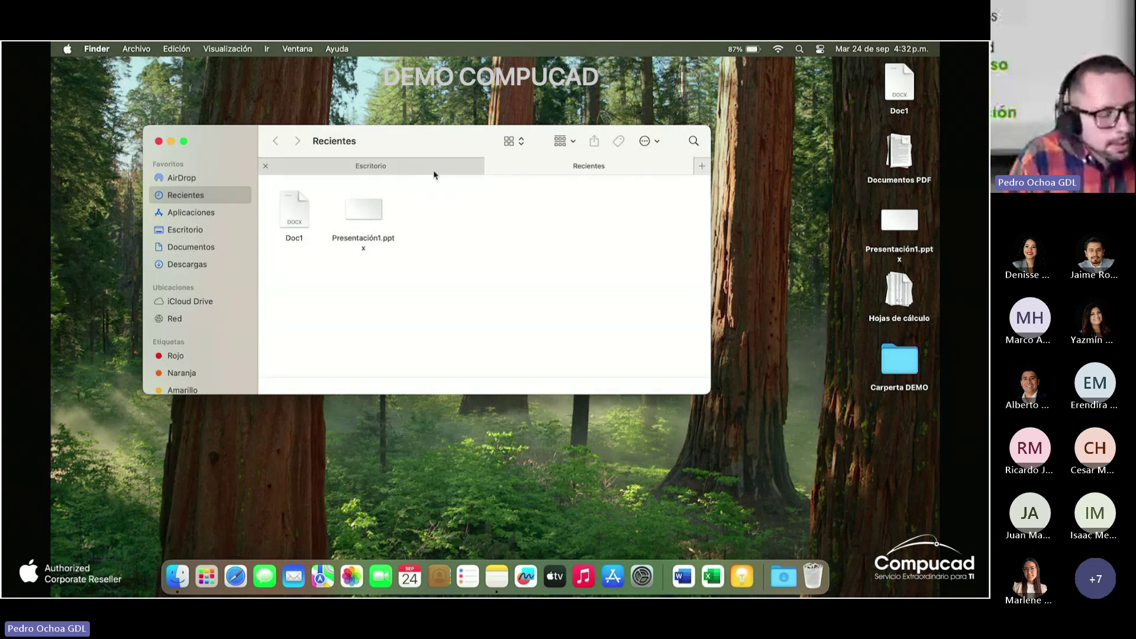
{"action": "left_click", "coordinate": [491, 167]}
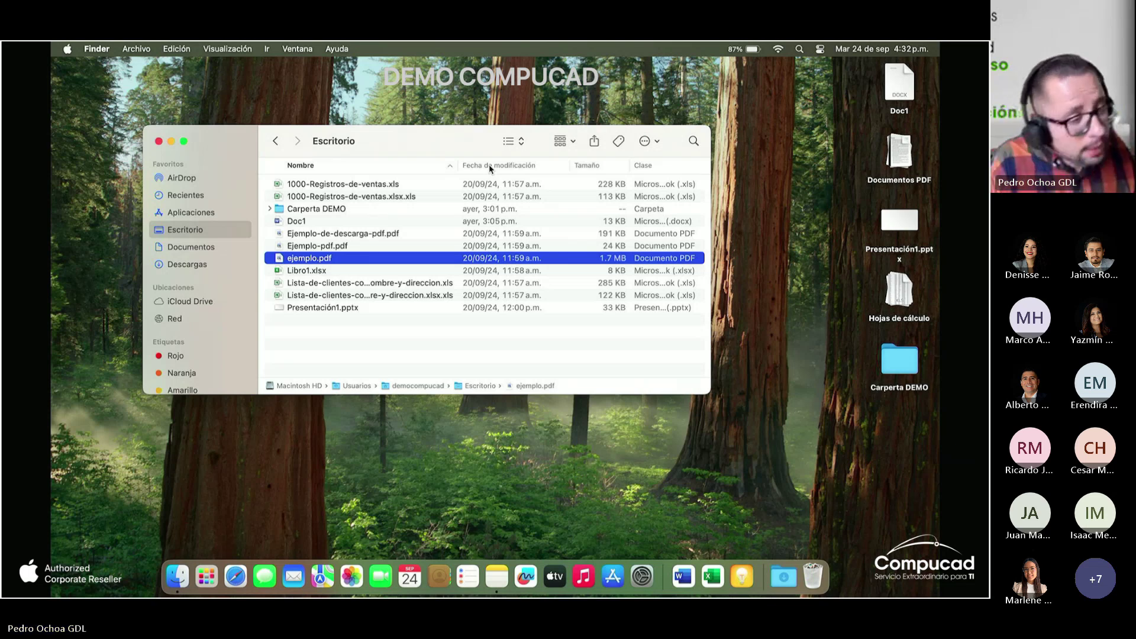
{"action": "left_click", "coordinate": [752, 144]}
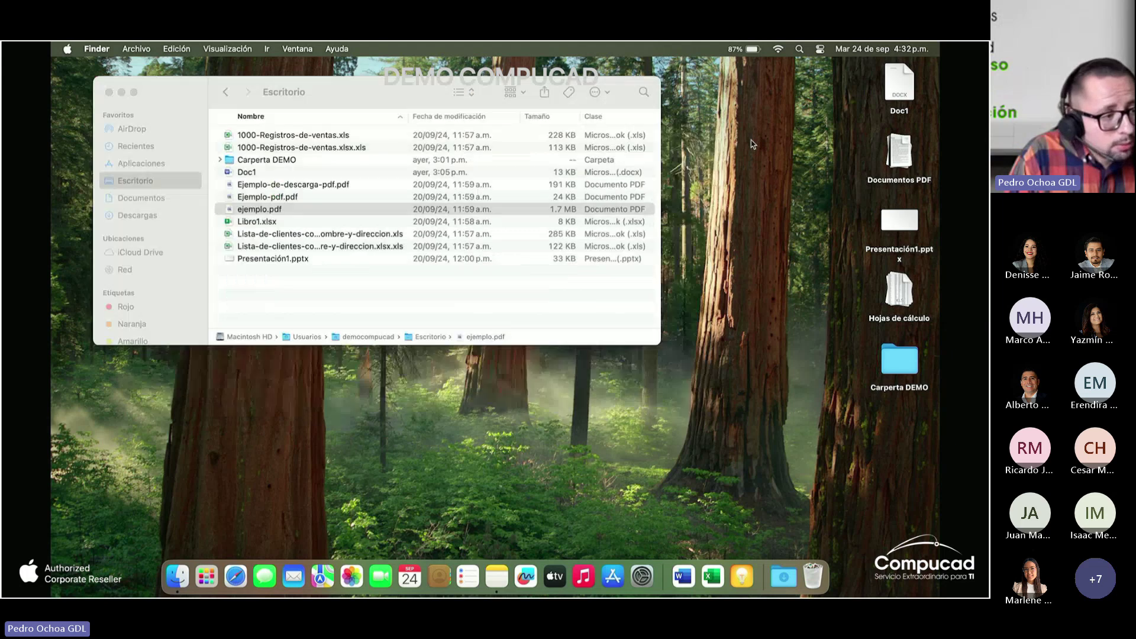
{"action": "left_click", "coordinate": [488, 186]}
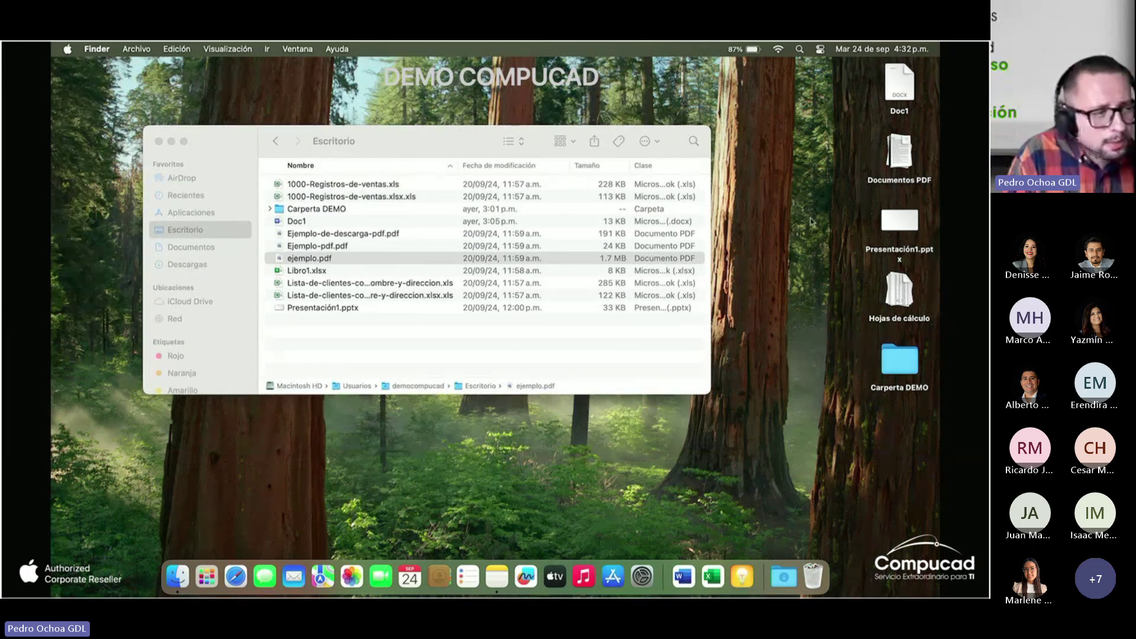
{"action": "left_click", "coordinate": [158, 141]}
Turn off stacking of the desktop files and turn it back on.
{"action": "right_click", "coordinate": [304, 247]}
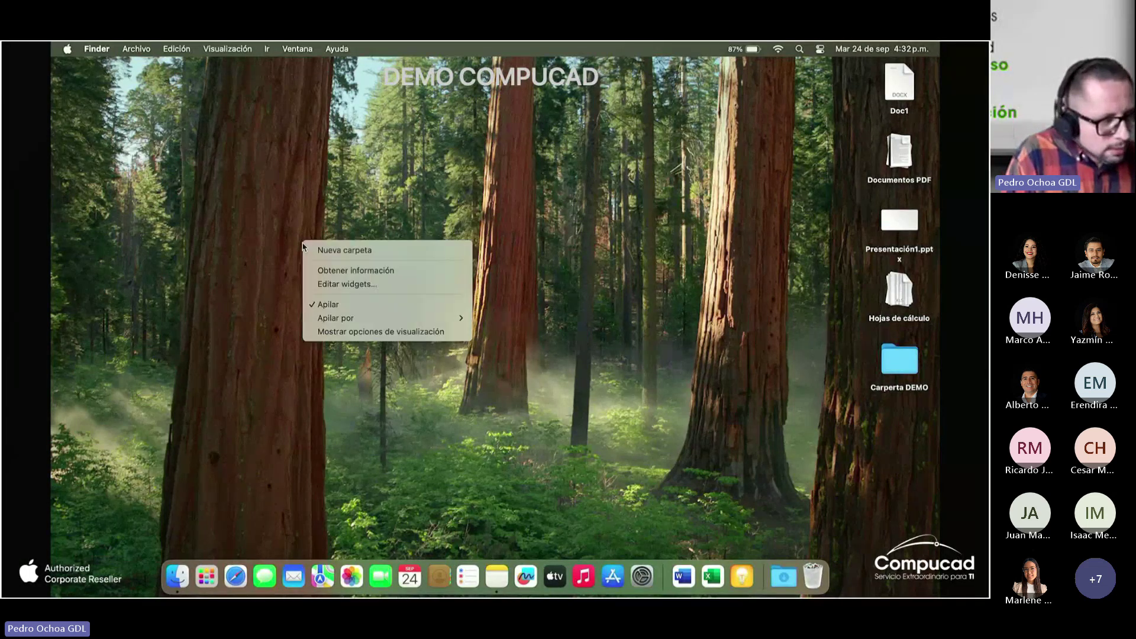
{"action": "left_click", "coordinate": [330, 305]}
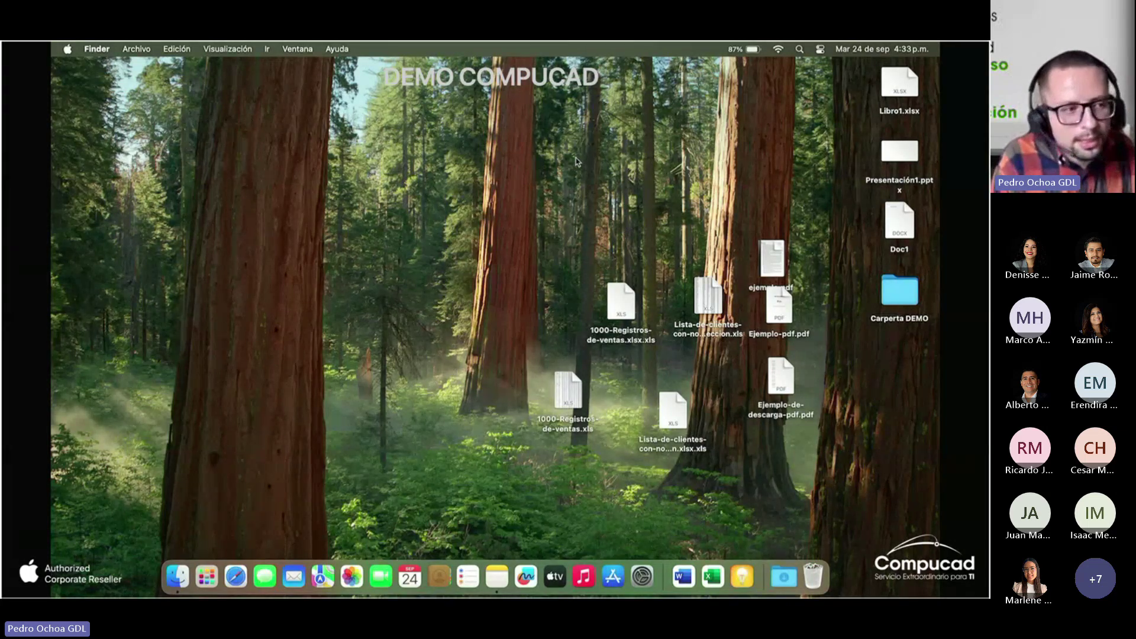
{"action": "right_click", "coordinate": [486, 156]}
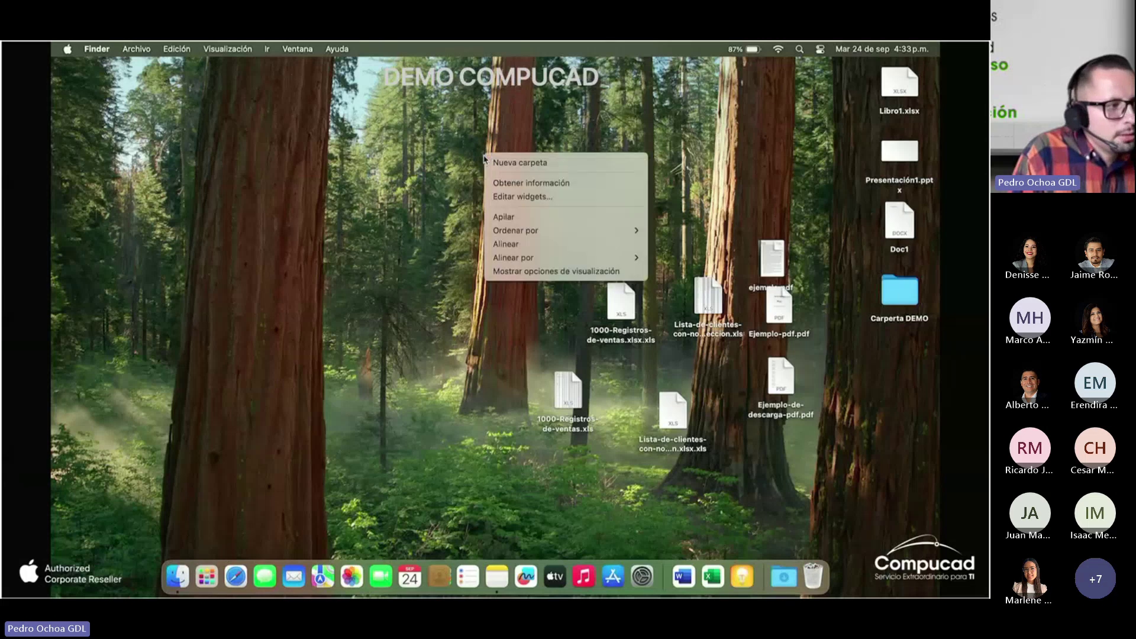
{"action": "left_click", "coordinate": [518, 217]}
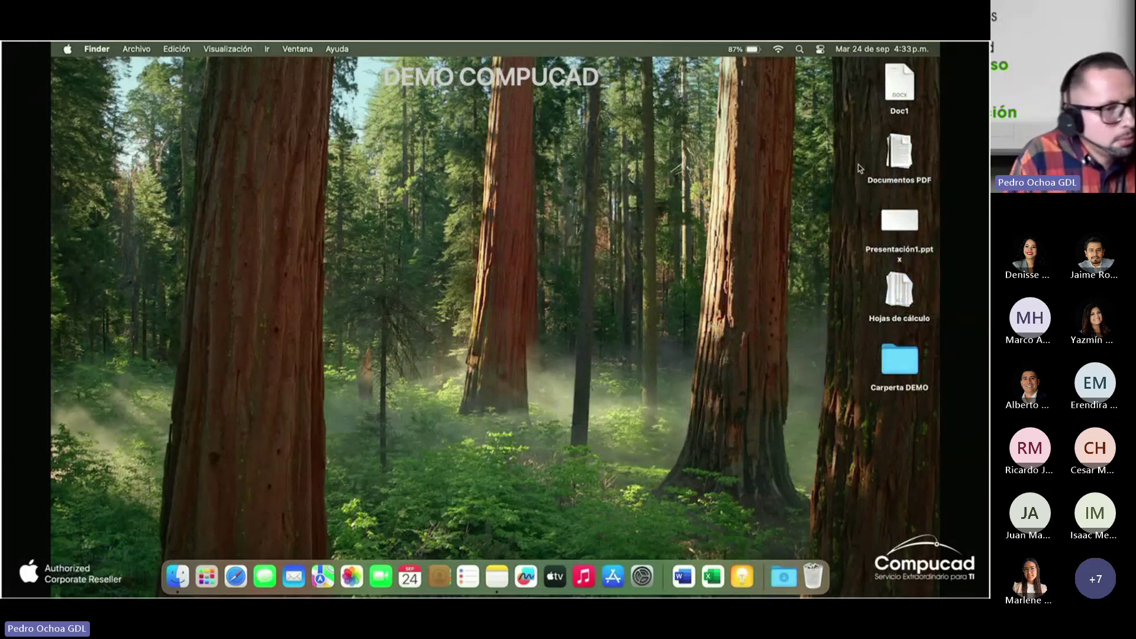
Expand and collapse the Documentos PDF stack on the desktop to view the files it groups.
{"action": "left_click", "coordinate": [900, 157]}
{"action": "left_click", "coordinate": [900, 157]}
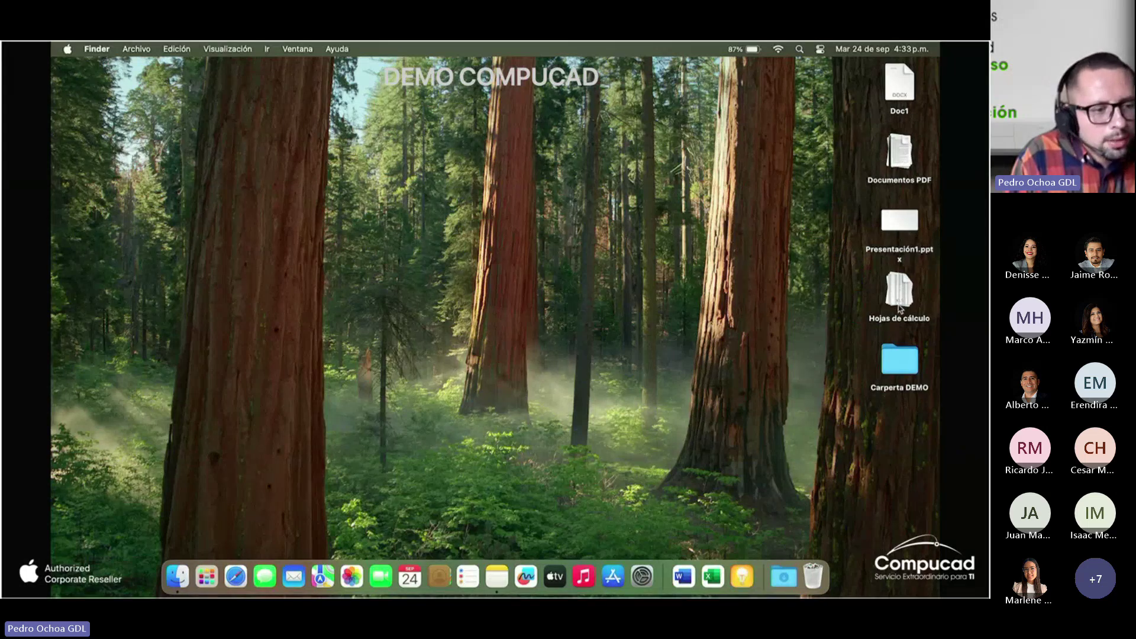
{"action": "left_click", "coordinate": [904, 155]}
{"action": "left_click", "coordinate": [904, 155]}
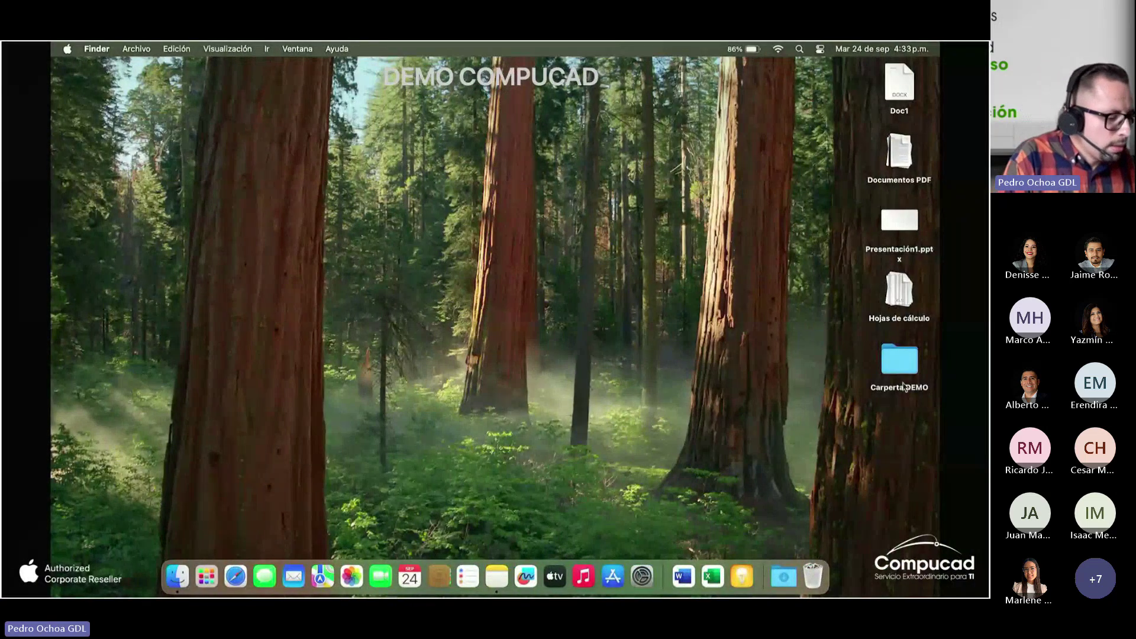
Switch to System Settings, enable the on-screen accessibility keyboard in the Accesibilidad keyboard options, and close the settings window.
{"action": "left_click", "coordinate": [643, 571]}
{"action": "scroll", "coordinate": [480, 429], "scroll_direction": "down", "scroll_amount": 5}
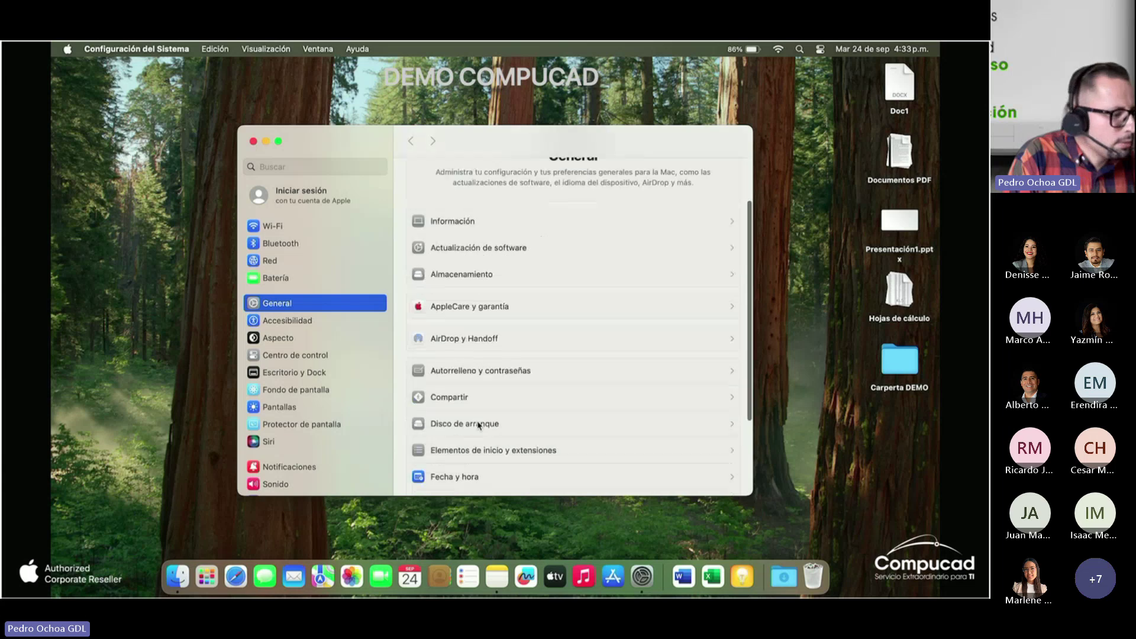
{"action": "left_click", "coordinate": [332, 321]}
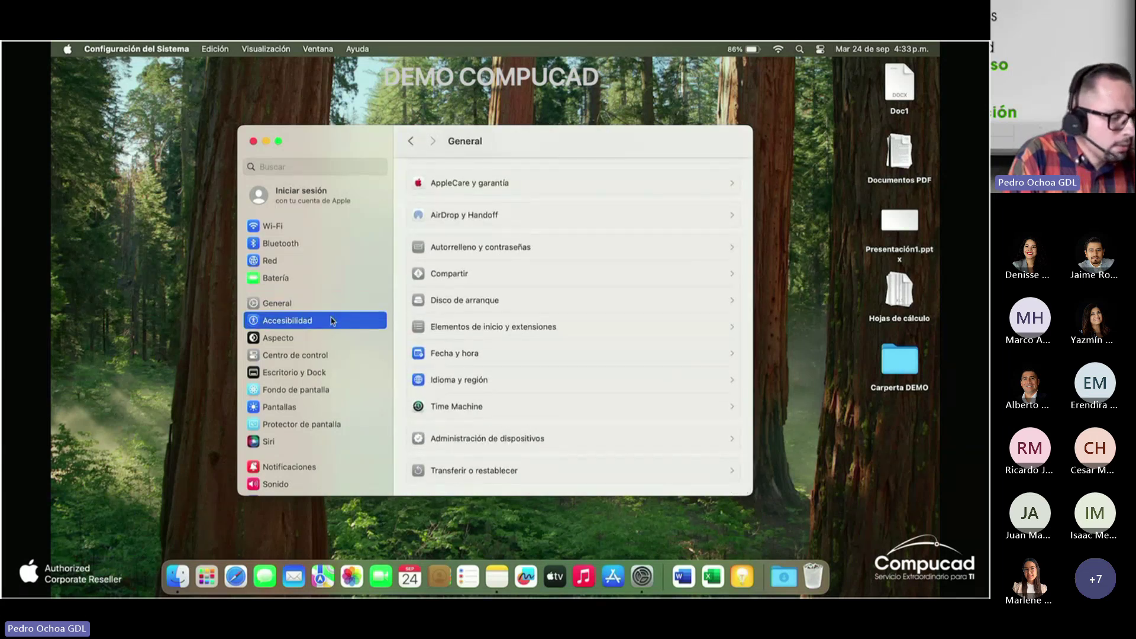
{"action": "scroll", "coordinate": [456, 400], "scroll_direction": "down", "scroll_amount": 5}
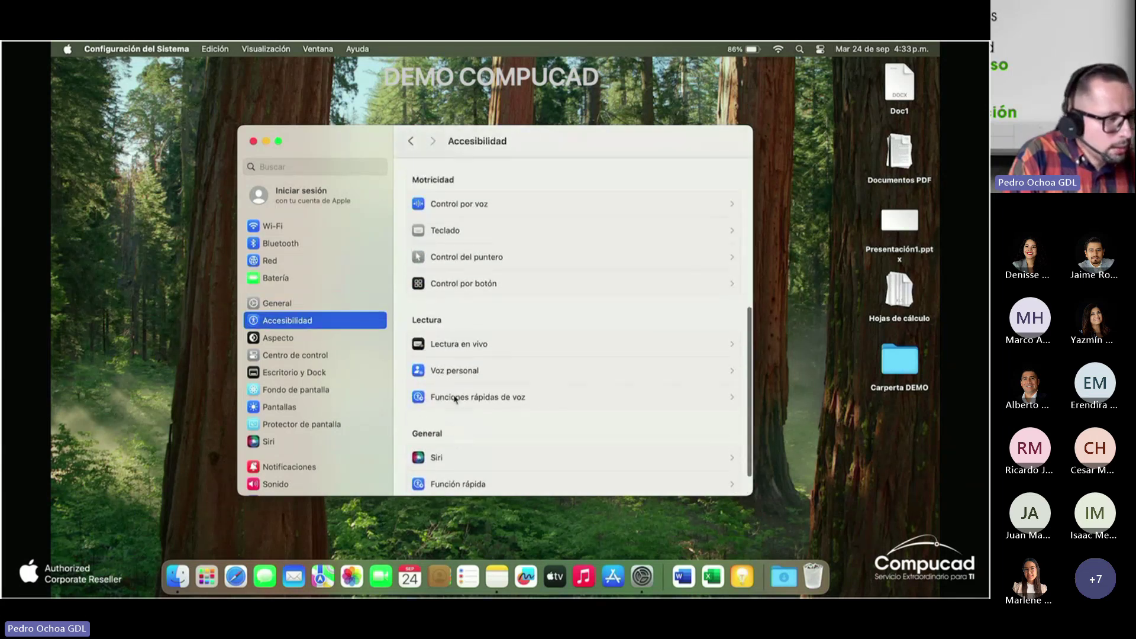
{"action": "left_click", "coordinate": [462, 302]}
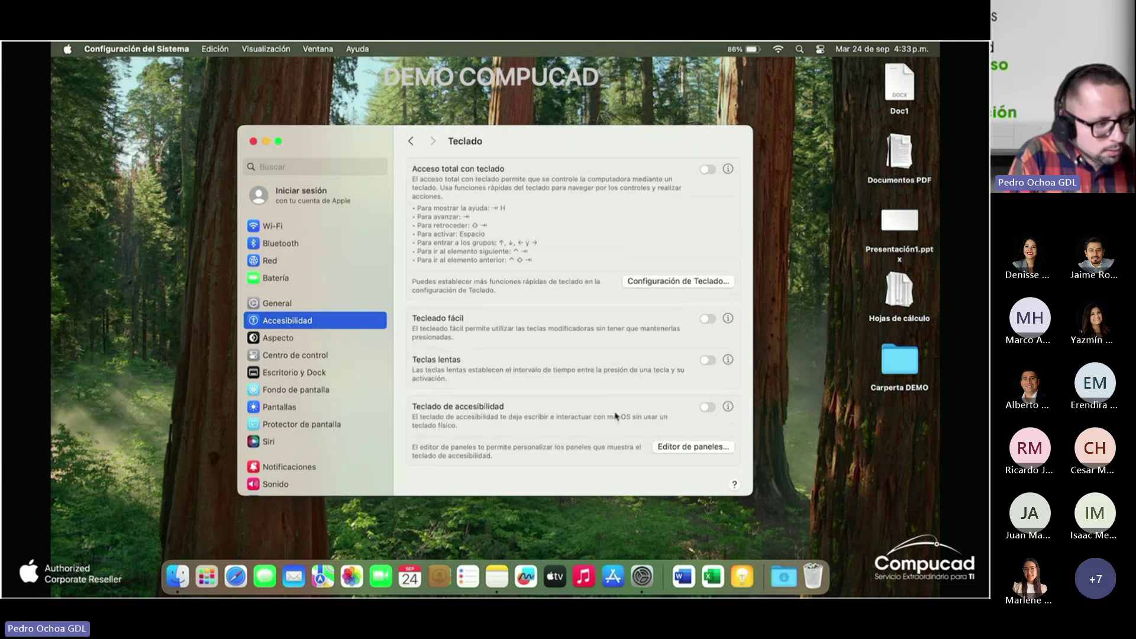
{"action": "left_click", "coordinate": [707, 407]}
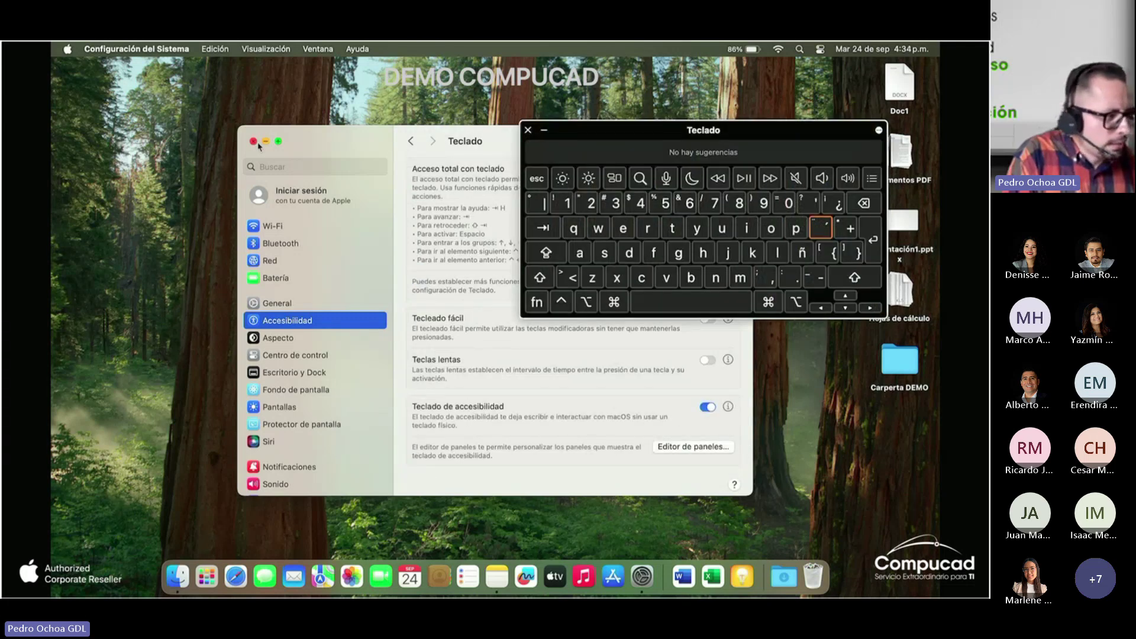
{"action": "left_click", "coordinate": [255, 142]}
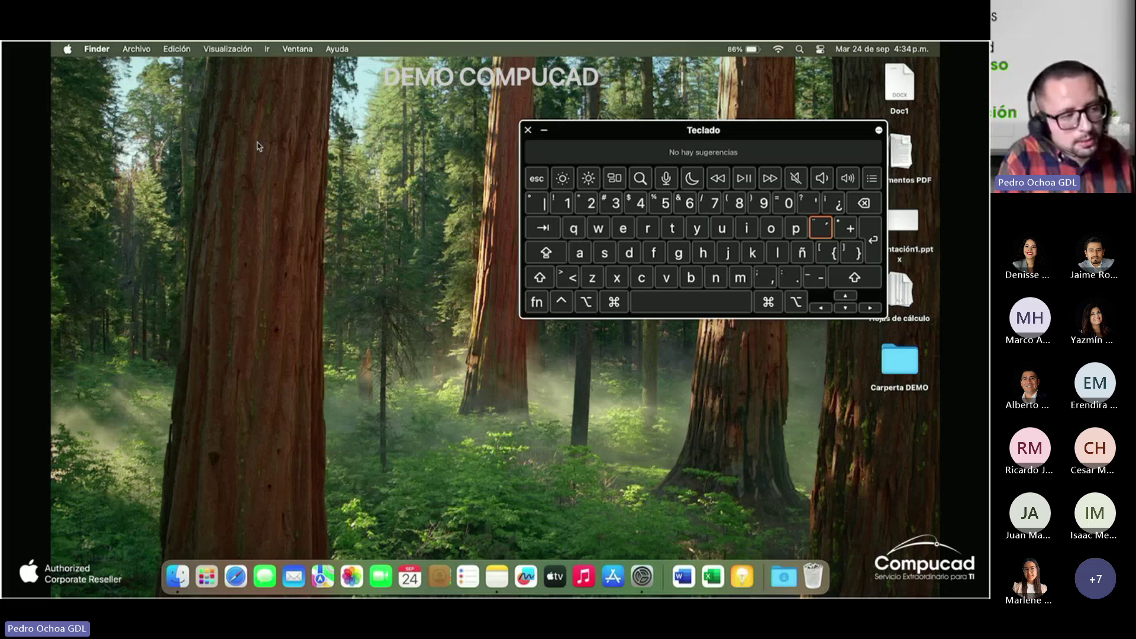
Bring up Spotlight using the Command and space keys of the on-screen keyboard, and minimize that keyboard.
{"action": "left_click", "coordinate": [613, 302]}
{"action": "left_click", "coordinate": [691, 302]}
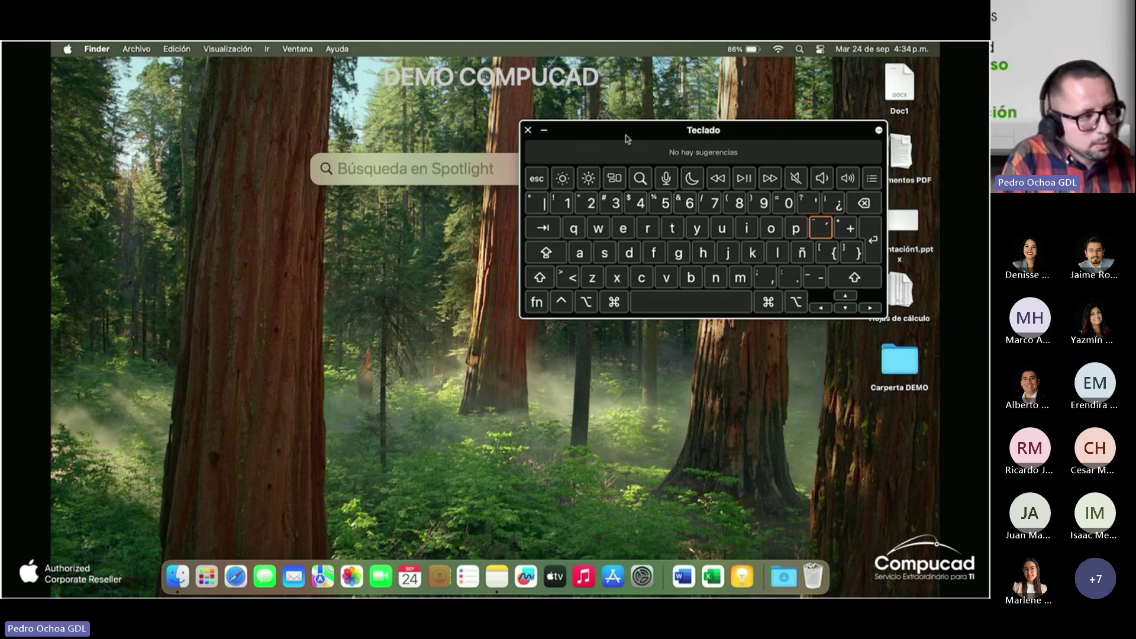
{"action": "left_click", "coordinate": [543, 130]}
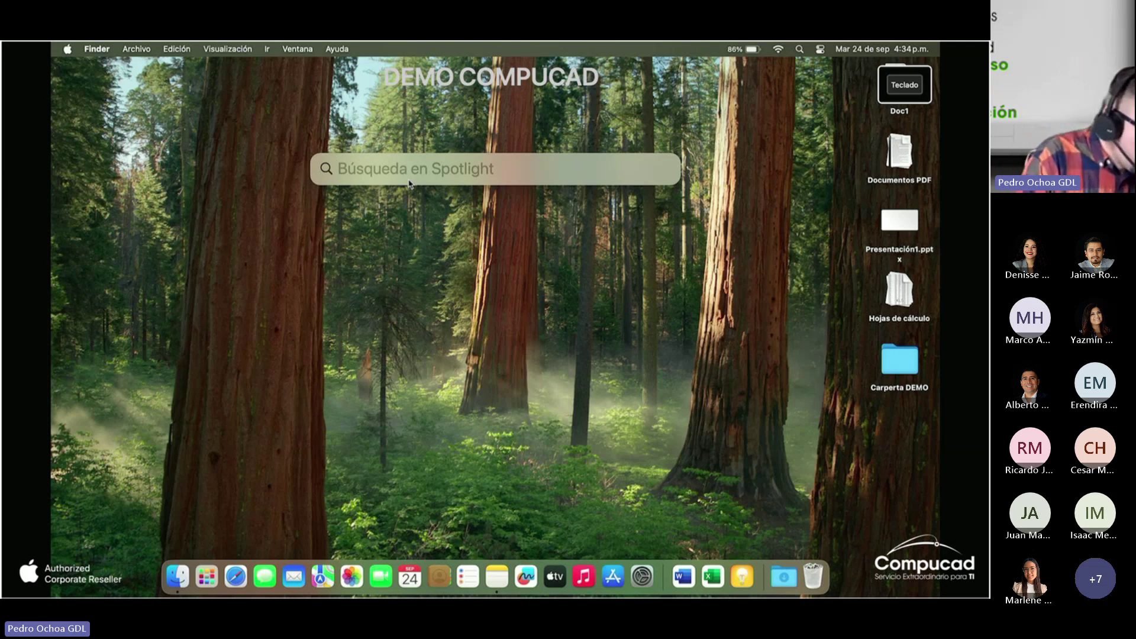
Search Spotlight for doc1 and go through the suggestions and websites, ending on the Doc1 document.
{"action": "type", "text": "doc1"}
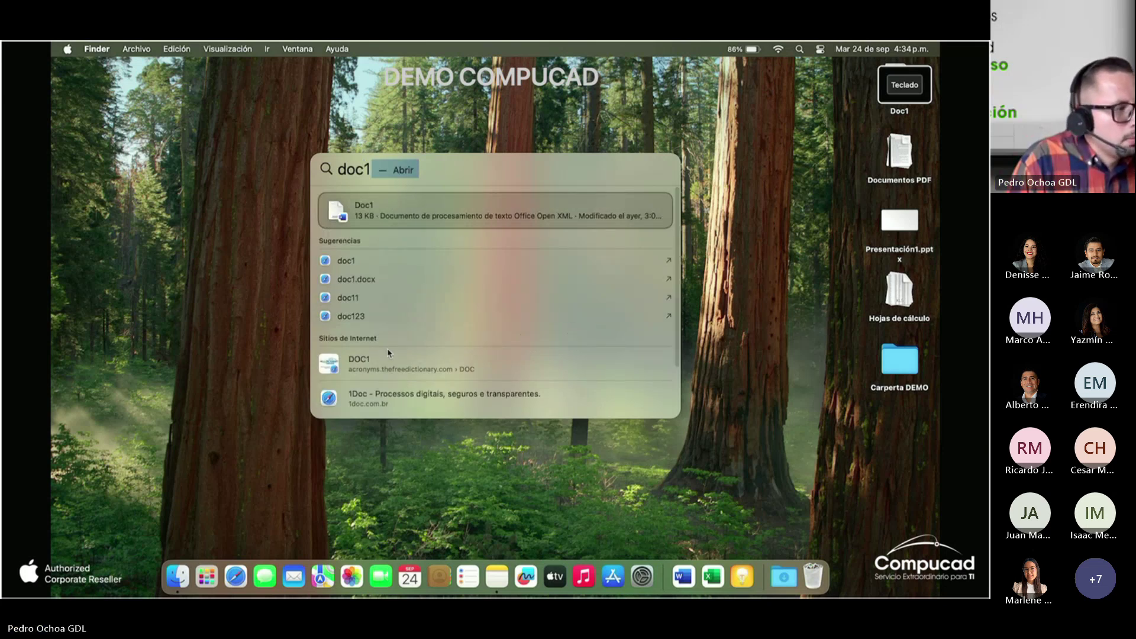
{"action": "key", "text": "Down"}
{"action": "key", "text": "Down"}
{"action": "key", "text": "Down"}
{"action": "key", "text": "Down"}
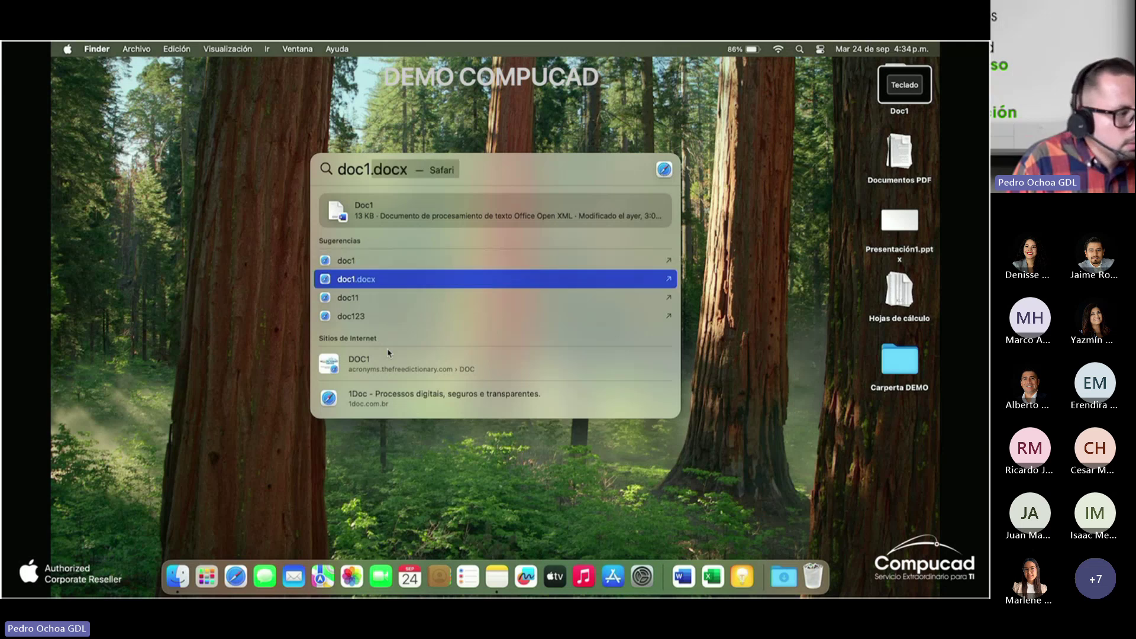
{"action": "key", "text": "Down"}
{"action": "key", "text": "Down"}
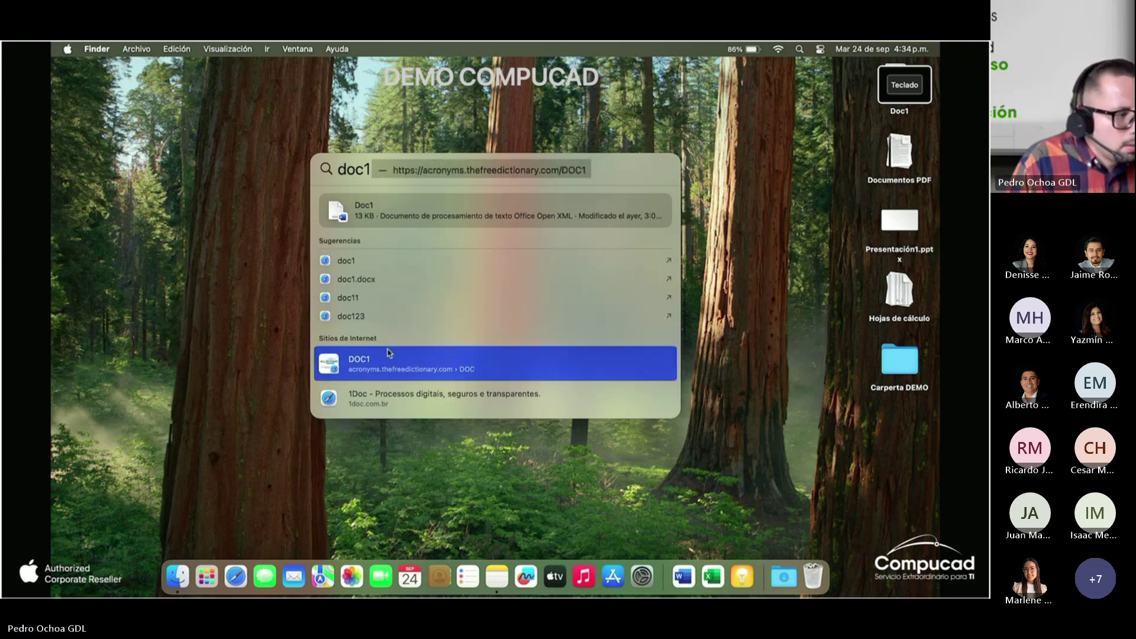
{"action": "key", "text": "Up"}
{"action": "key", "text": "Up"}
{"action": "key", "text": "Up"}
{"action": "key", "text": "Up"}
{"action": "key", "text": "Up"}
{"action": "key", "text": "Up"}
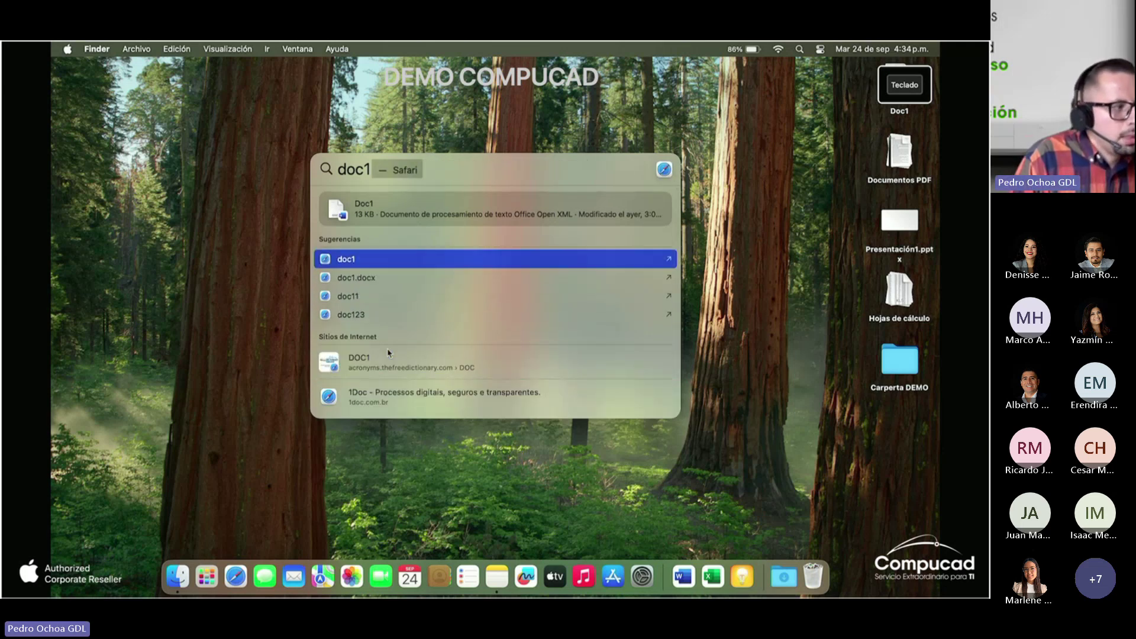
{"action": "key", "text": "Down"}
{"action": "key", "text": "Up"}
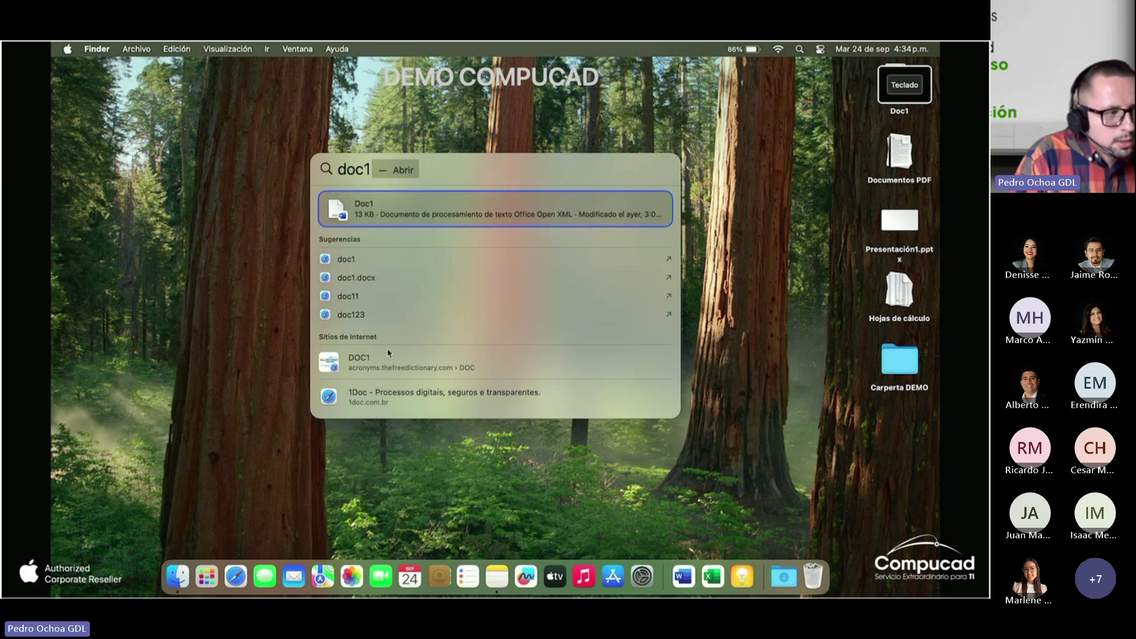
Open the Doc1 document from the search results in Word, and quit Word.
{"action": "key", "text": "Return"}
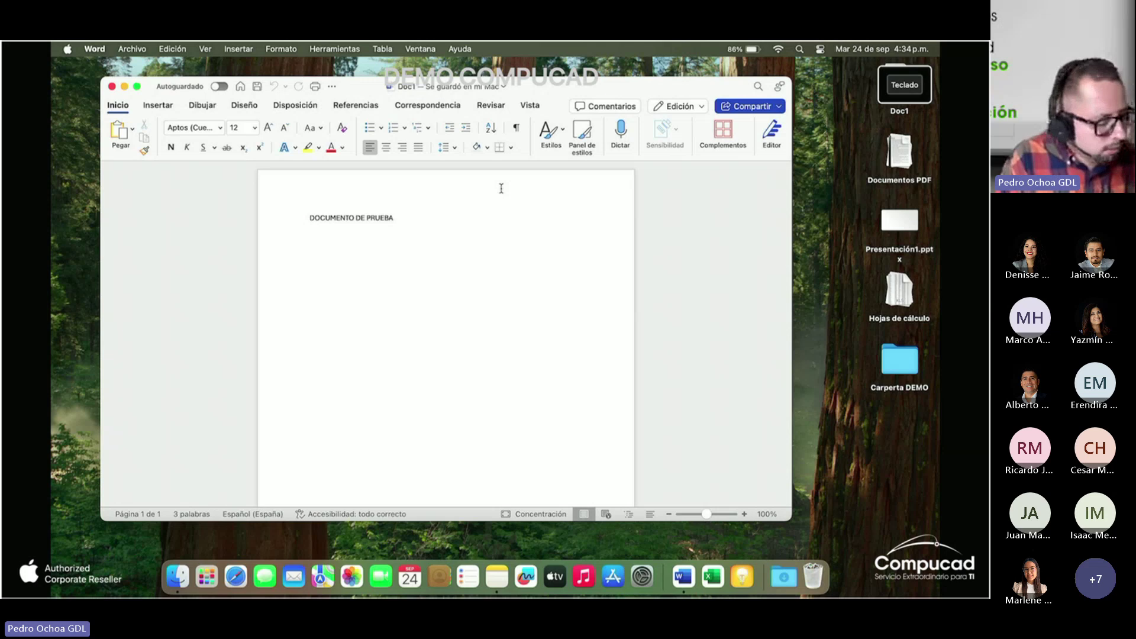
{"action": "key", "text": "cmd+q"}
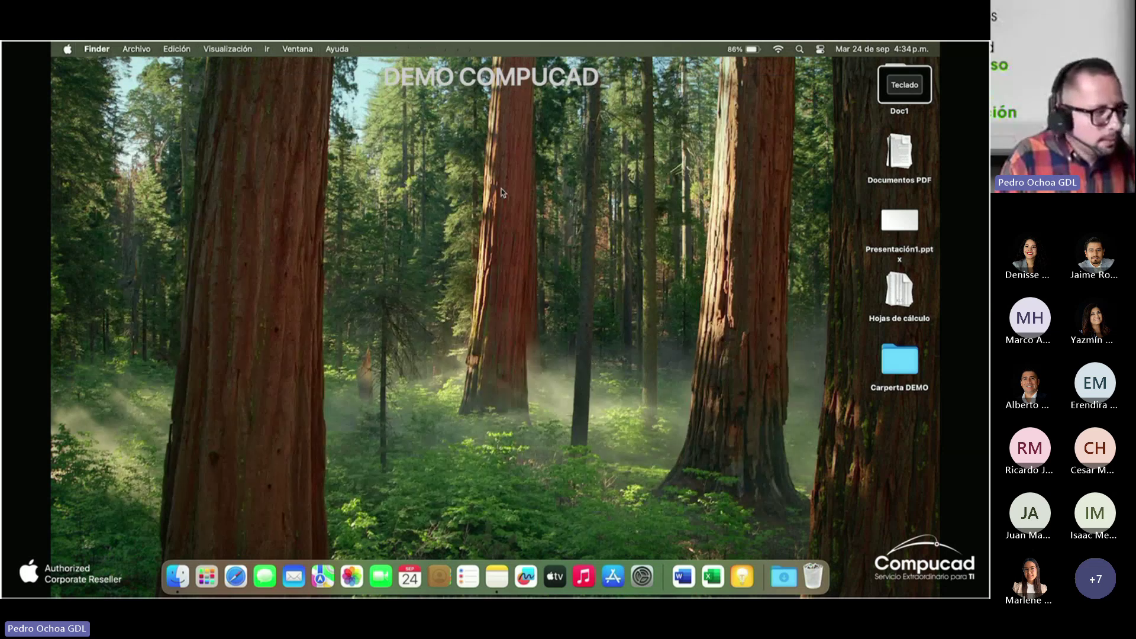
Search Spotlight again with the text con and launch the suggested Consejos app.
{"action": "key", "text": "super+space"}
{"action": "key", "text": "BackSpace"}
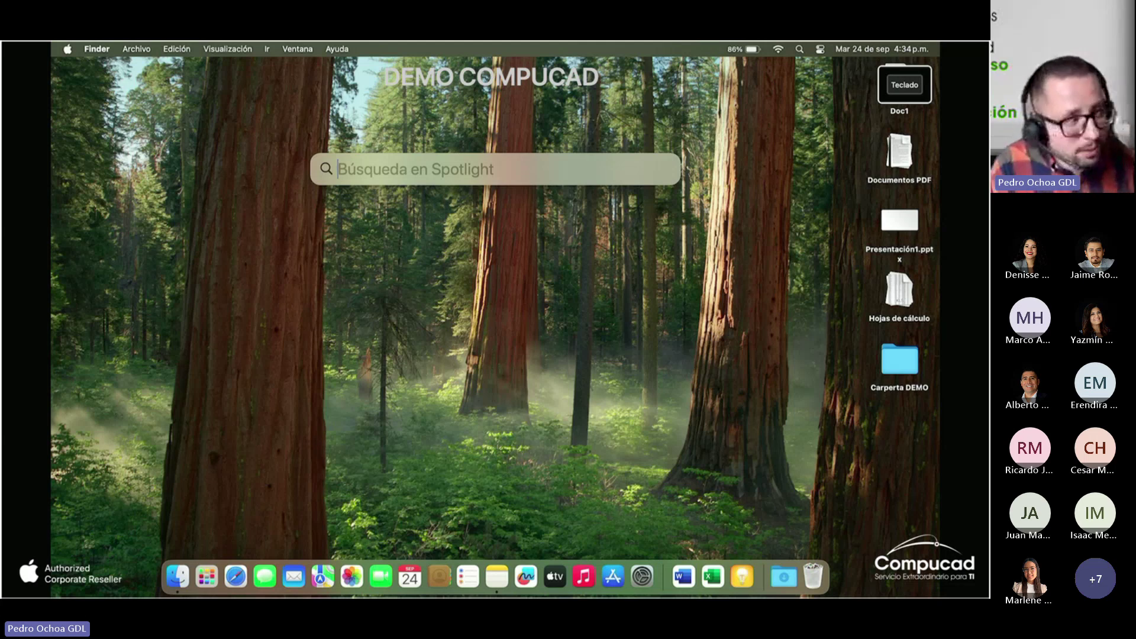
{"action": "type", "text": "con"}
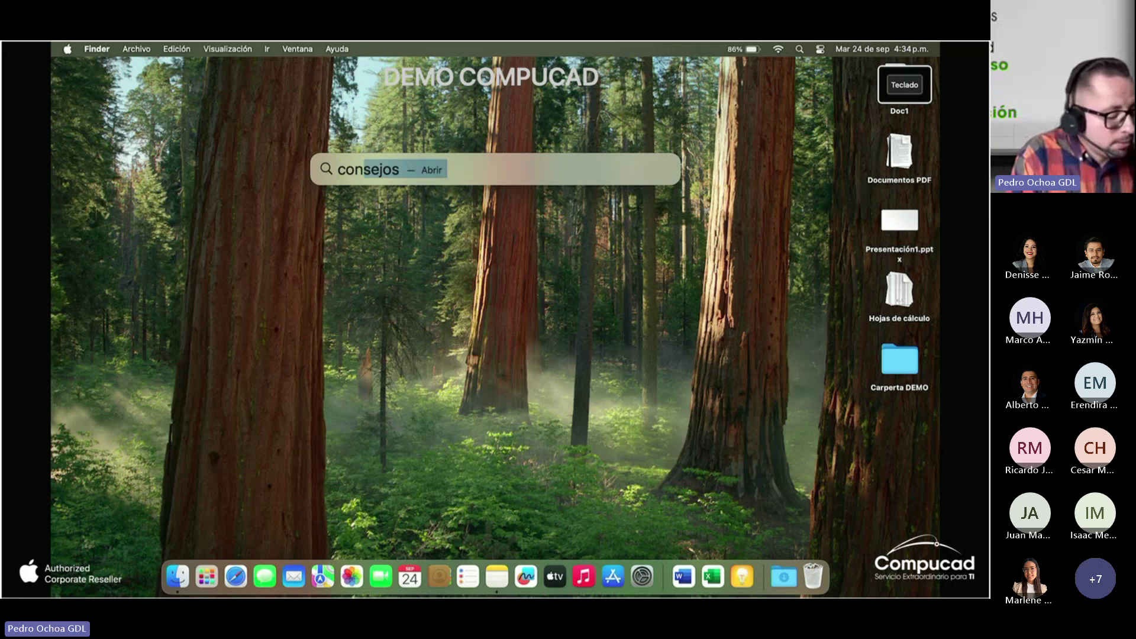
{"action": "key", "text": "Return"}
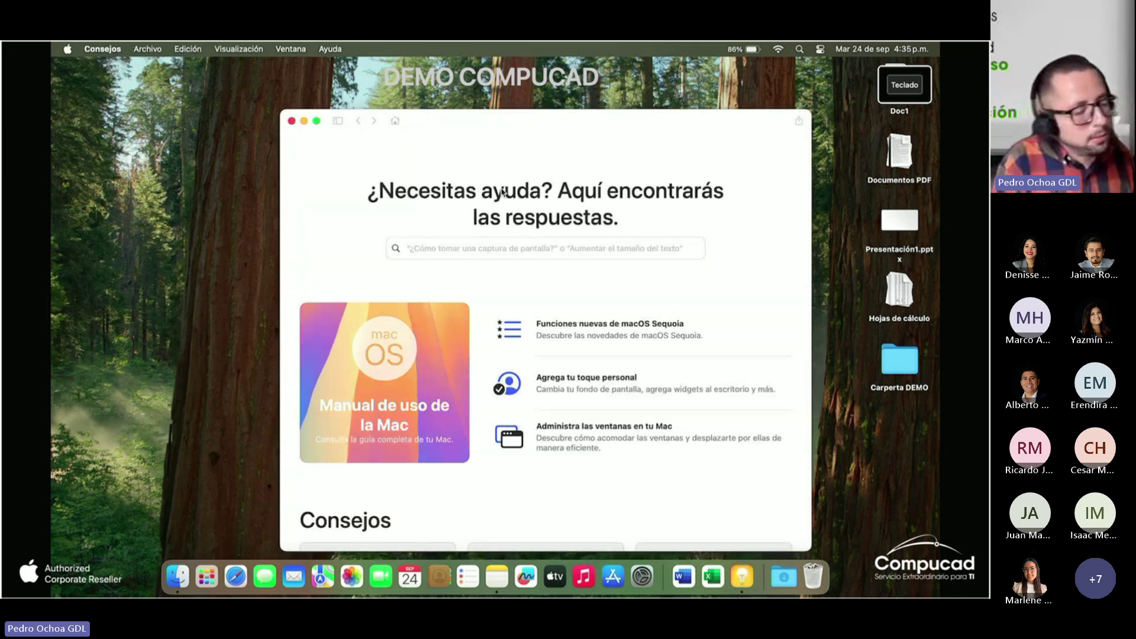
Find the Consejos app on the second page of Launchpad, open it from there and close its window.
{"action": "left_click", "coordinate": [207, 575]}
{"action": "scroll", "coordinate": [524, 361], "scroll_direction": "down", "scroll_amount": 2}
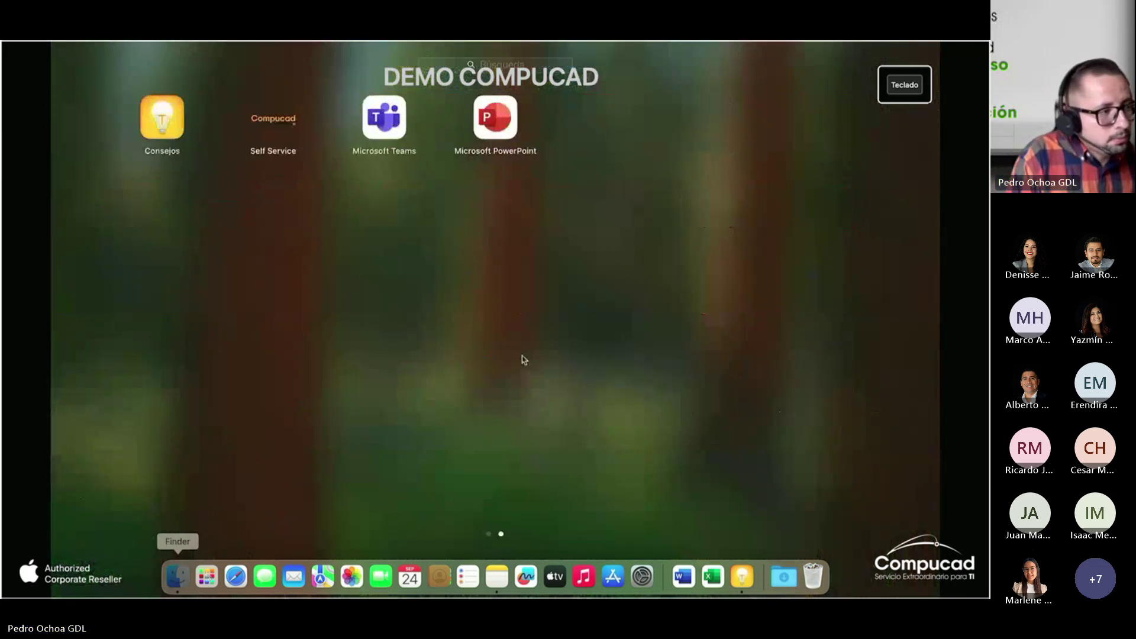
{"action": "left_click", "coordinate": [163, 129]}
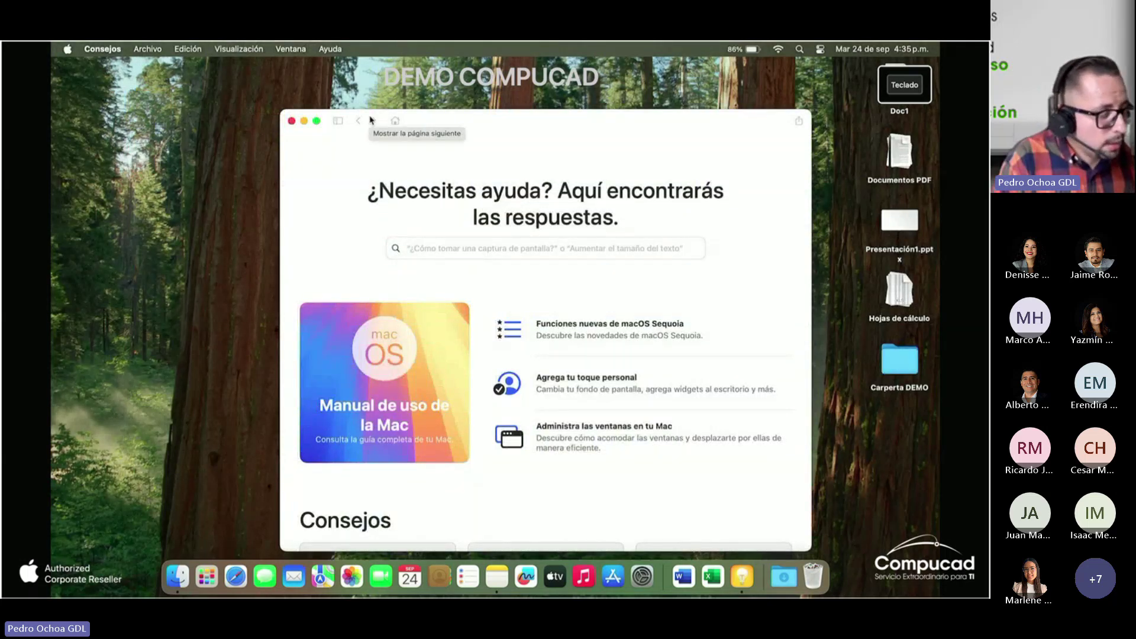
{"action": "left_click", "coordinate": [291, 121]}
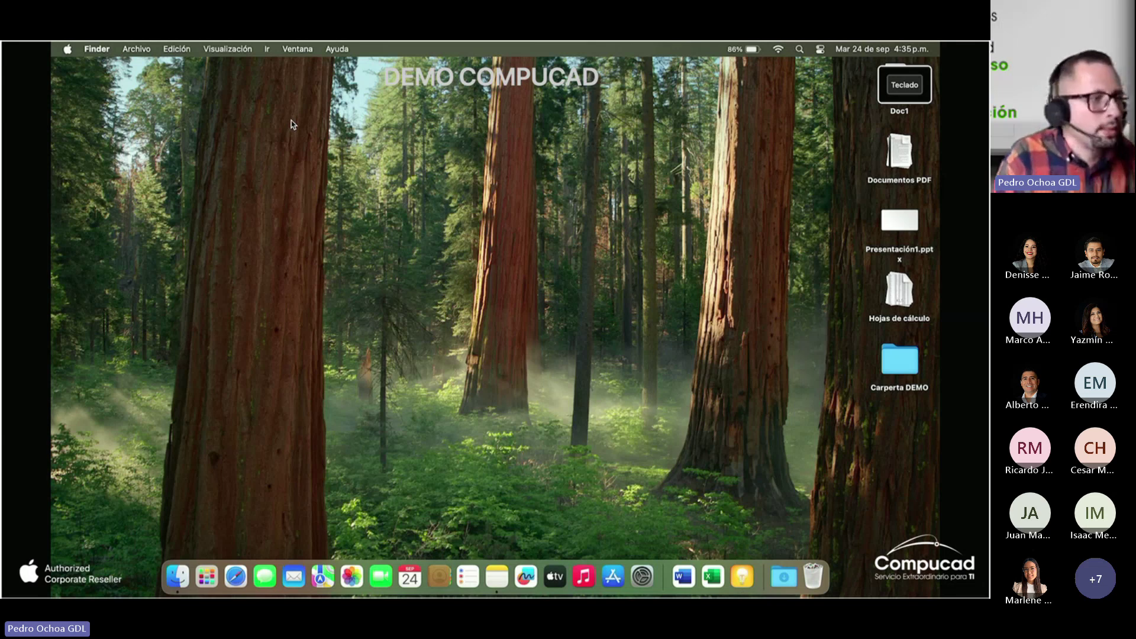
Replace the previous Spotlight query with 23000 usd to look up the currency conversion.
{"action": "key", "text": "super+space"}
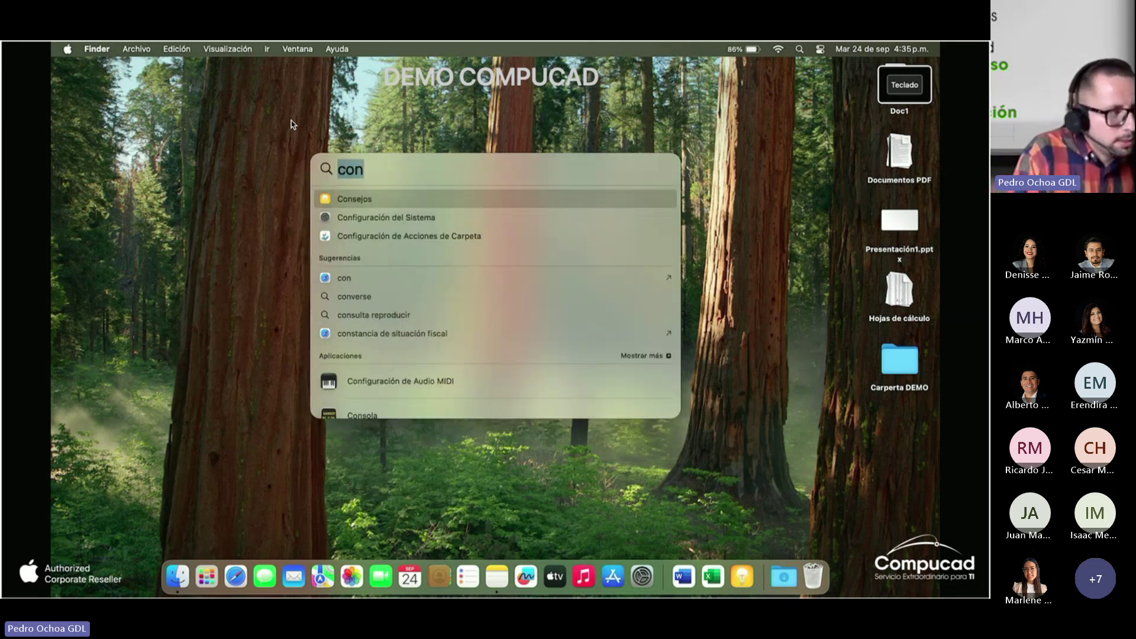
{"action": "key", "text": "BackSpace"}
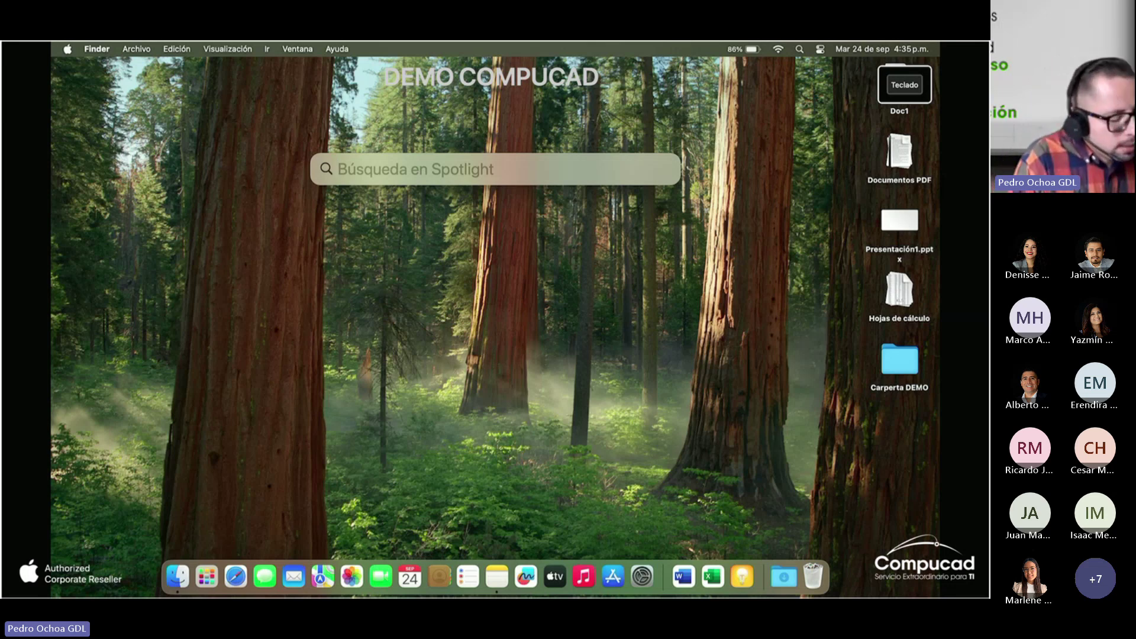
{"action": "type", "text": "230"}
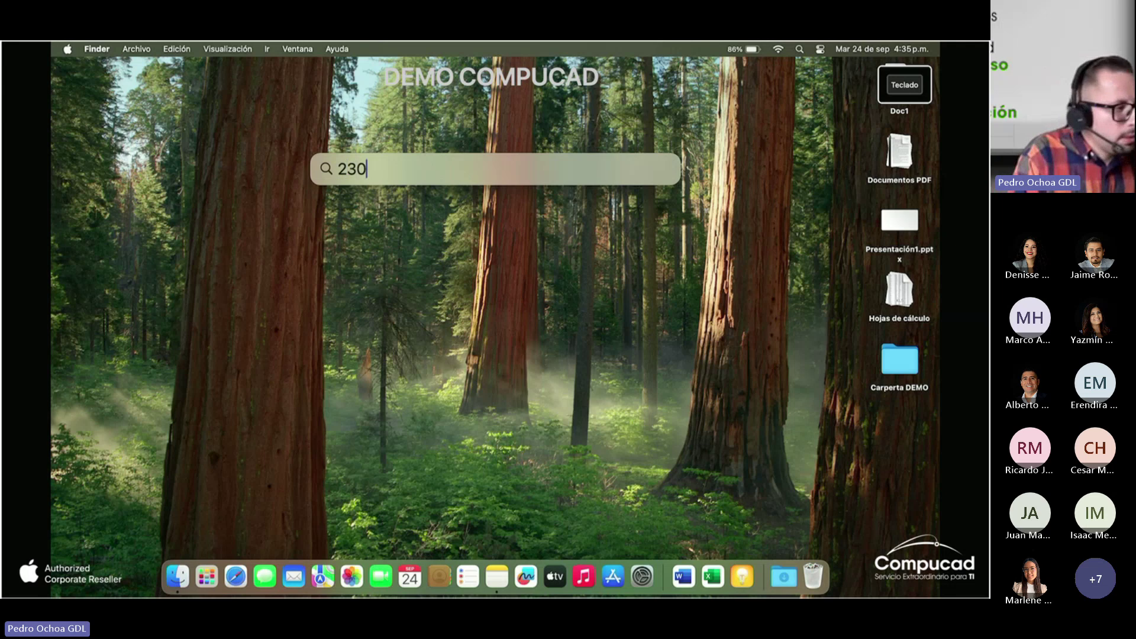
{"action": "type", "text": "00 usd"}
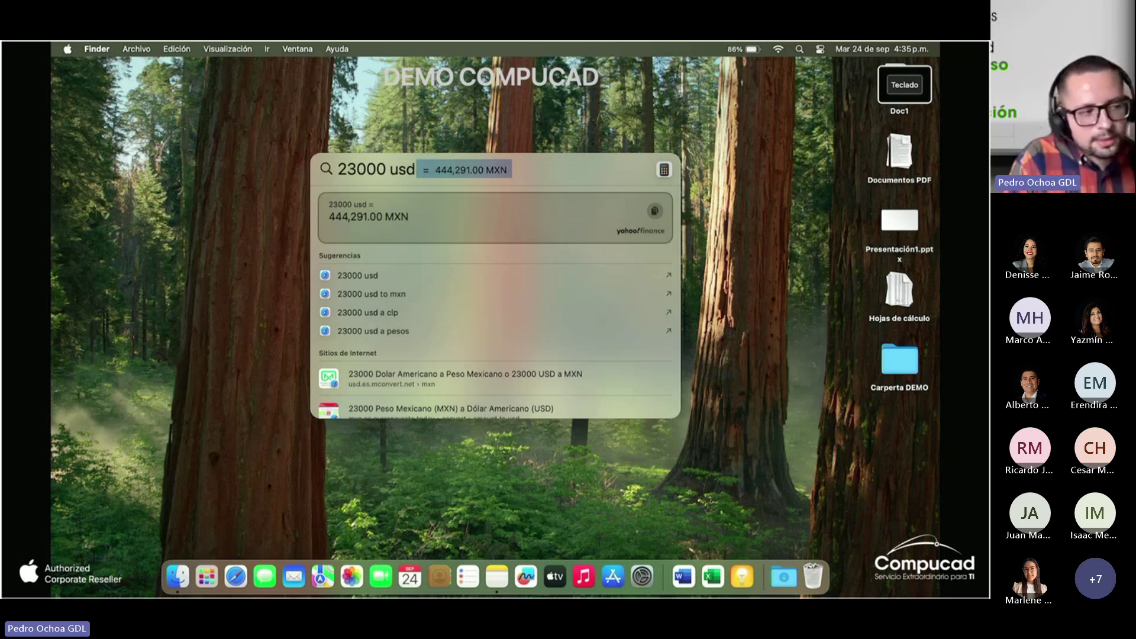
Look up flight am211 in Spotlight, view its Aeroméxico flight details and return to the results.
{"action": "key", "text": "BackSpace"}
{"action": "key", "text": "BackSpace"}
{"action": "key", "text": "BackSpace"}
{"action": "key", "text": "BackSpace"}
{"action": "key", "text": "BackSpace"}
{"action": "key", "text": "BackSpace"}
{"action": "key", "text": "BackSpace"}
{"action": "key", "text": "BackSpace"}
{"action": "key", "text": "BackSpace"}
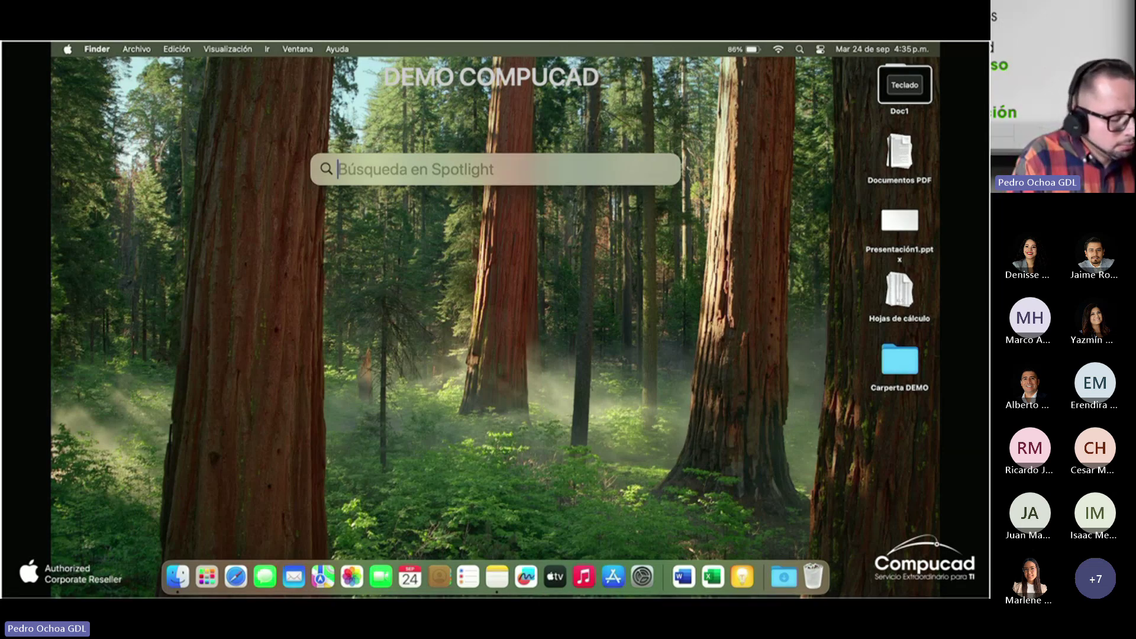
{"action": "type", "text": "am"}
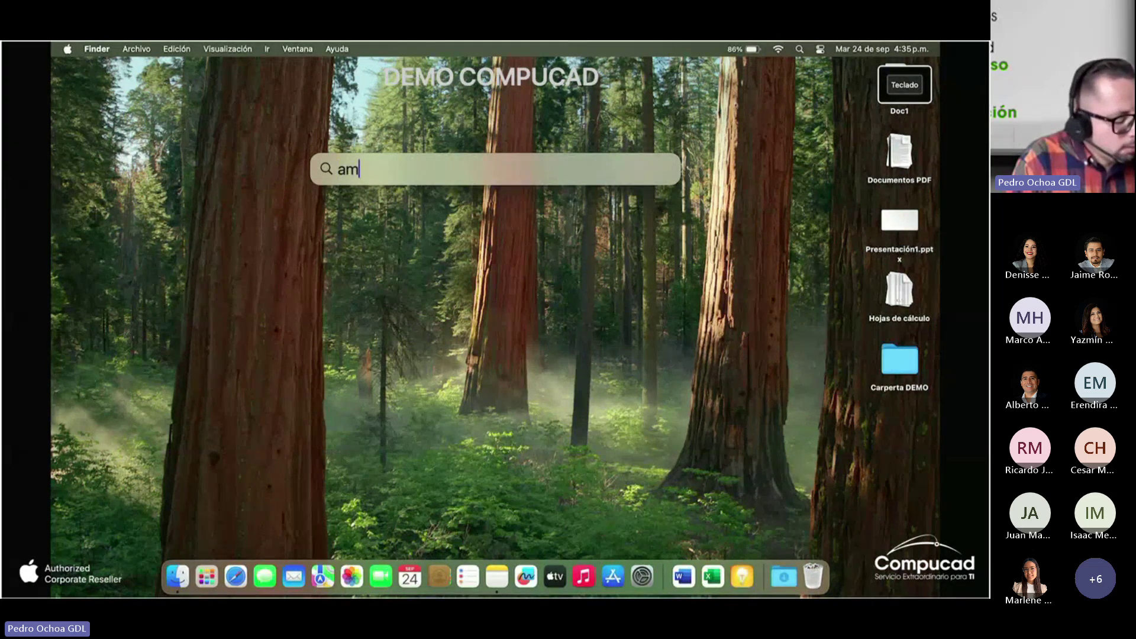
{"action": "type", "text": "211"}
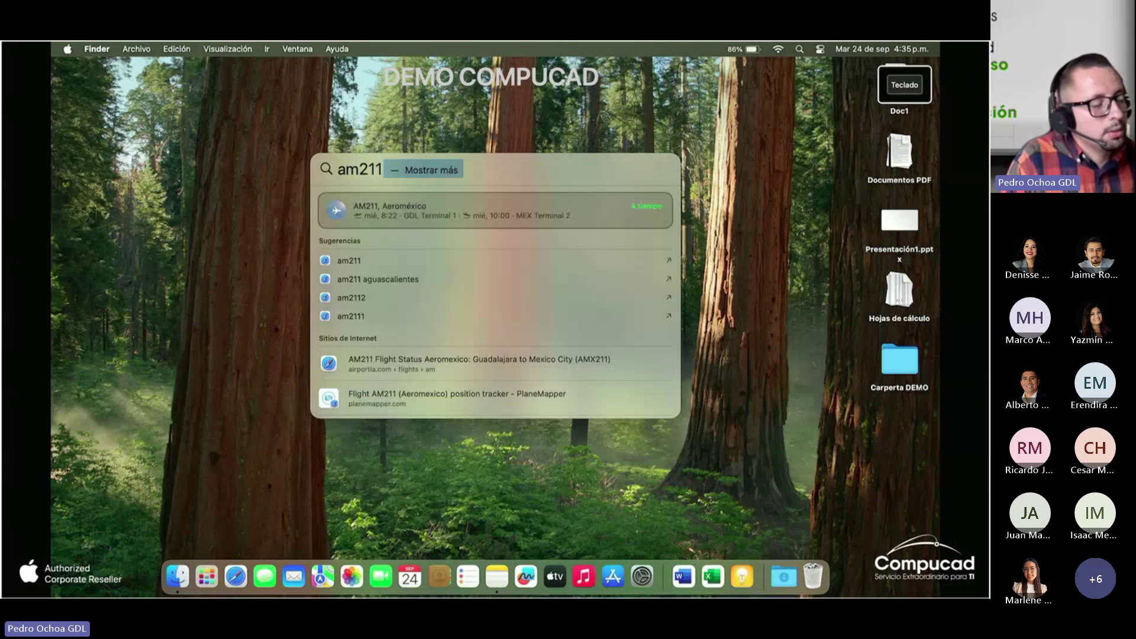
{"action": "key", "text": "Return"}
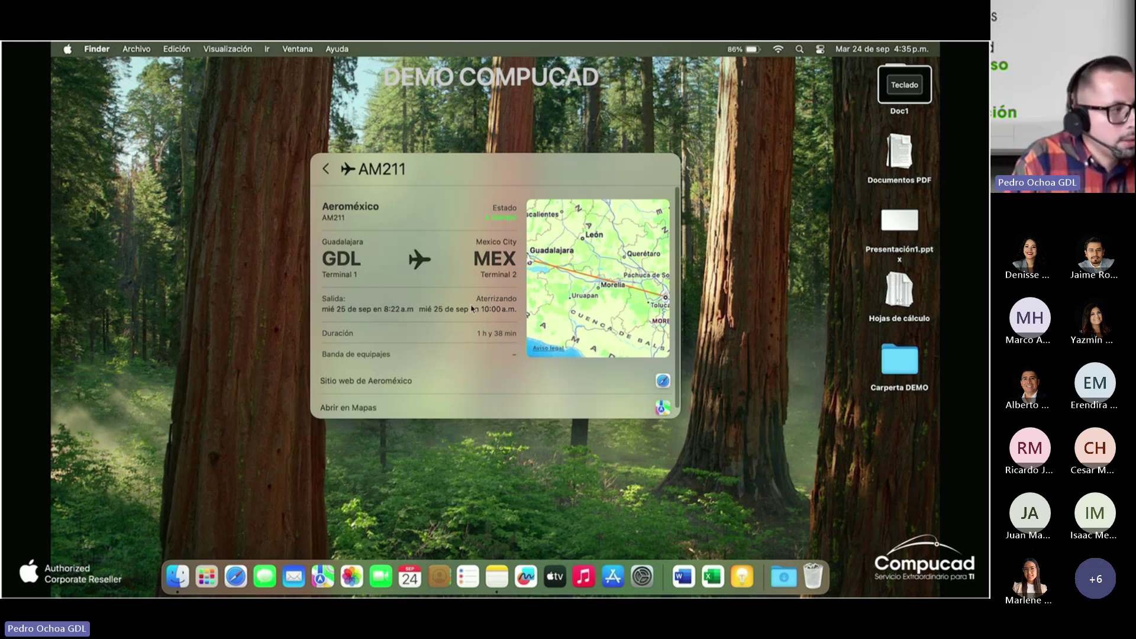
{"action": "left_click", "coordinate": [326, 169]}
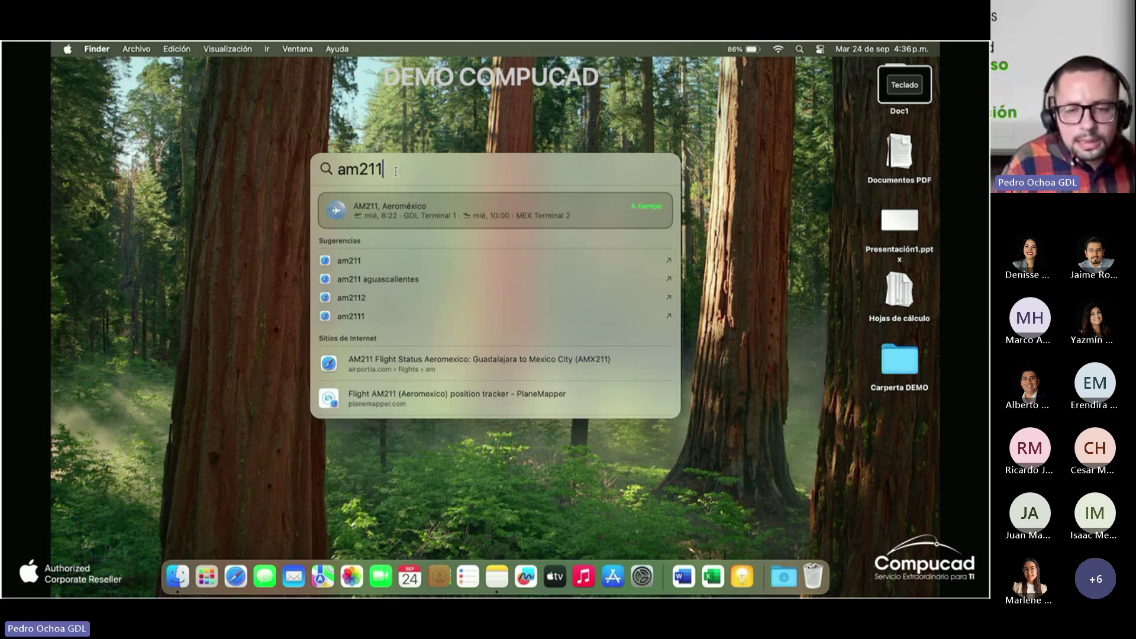
Replace the flight query in Spotlight with the calculation 12 * 34.
{"action": "key", "text": "BackSpace"}
{"action": "key", "text": "BackSpace"}
{"action": "key", "text": "BackSpace"}
{"action": "key", "text": "BackSpace"}
{"action": "key", "text": "BackSpace"}
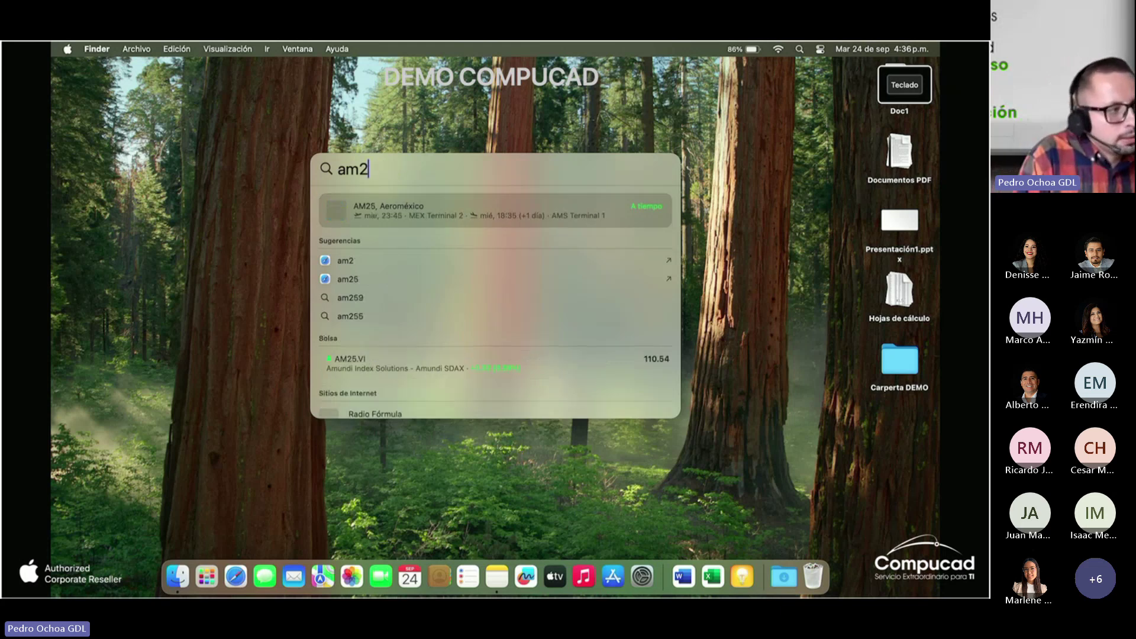
{"action": "type", "text": "12"}
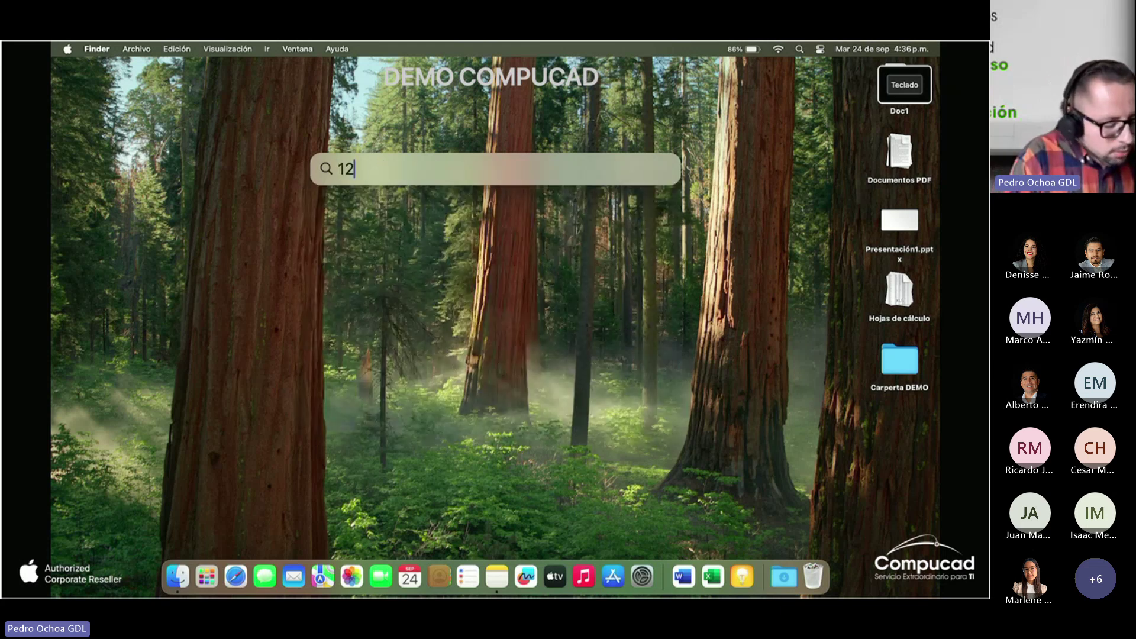
{"action": "type", "text": " * 34"}
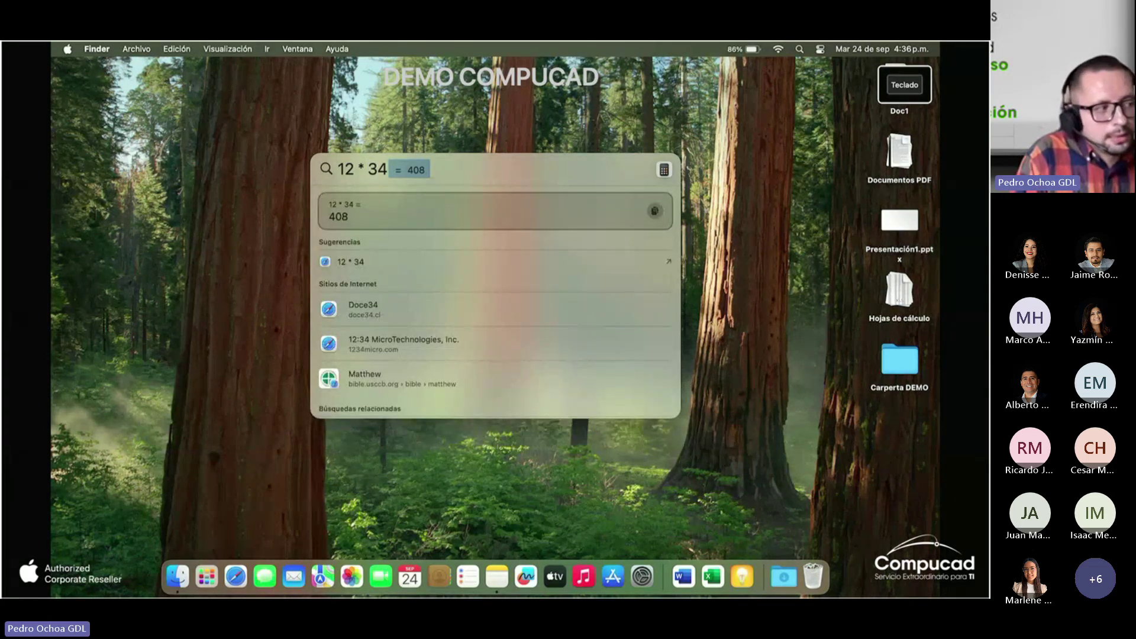
Replace the calculation with a Spotlight search for imagine dra and open the suggested Imagine Dragons band entry.
{"action": "key", "text": "BackSpace"}
{"action": "key", "text": "BackSpace"}
{"action": "key", "text": "BackSpace"}
{"action": "key", "text": "BackSpace"}
{"action": "key", "text": "BackSpace"}
{"action": "key", "text": "BackSpace"}
{"action": "key", "text": "BackSpace"}
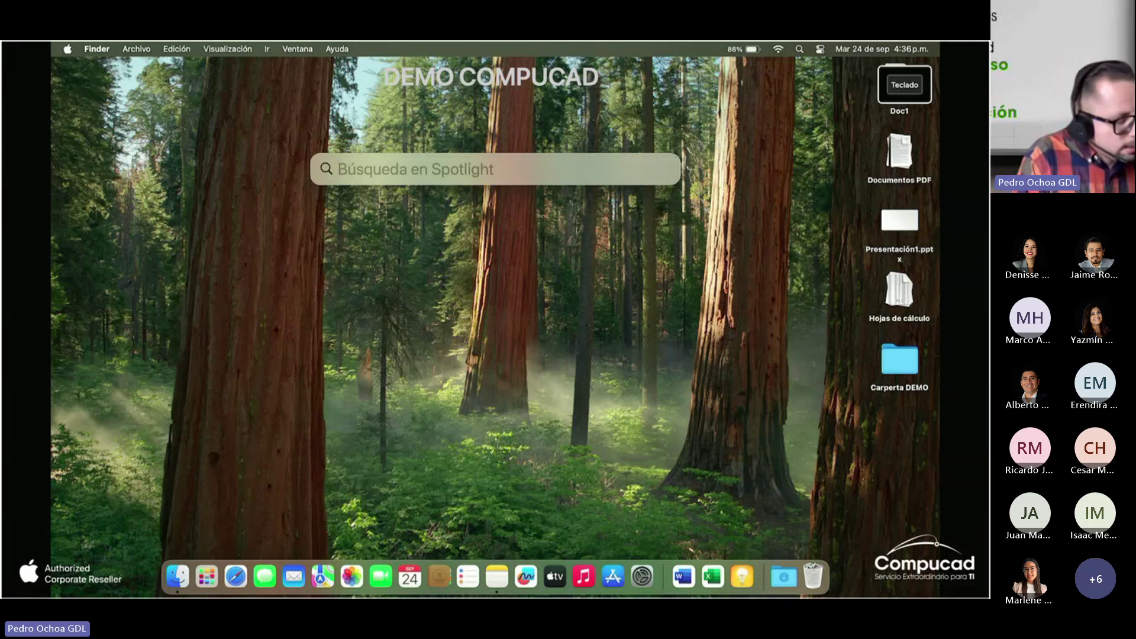
{"action": "type", "text": "ima"}
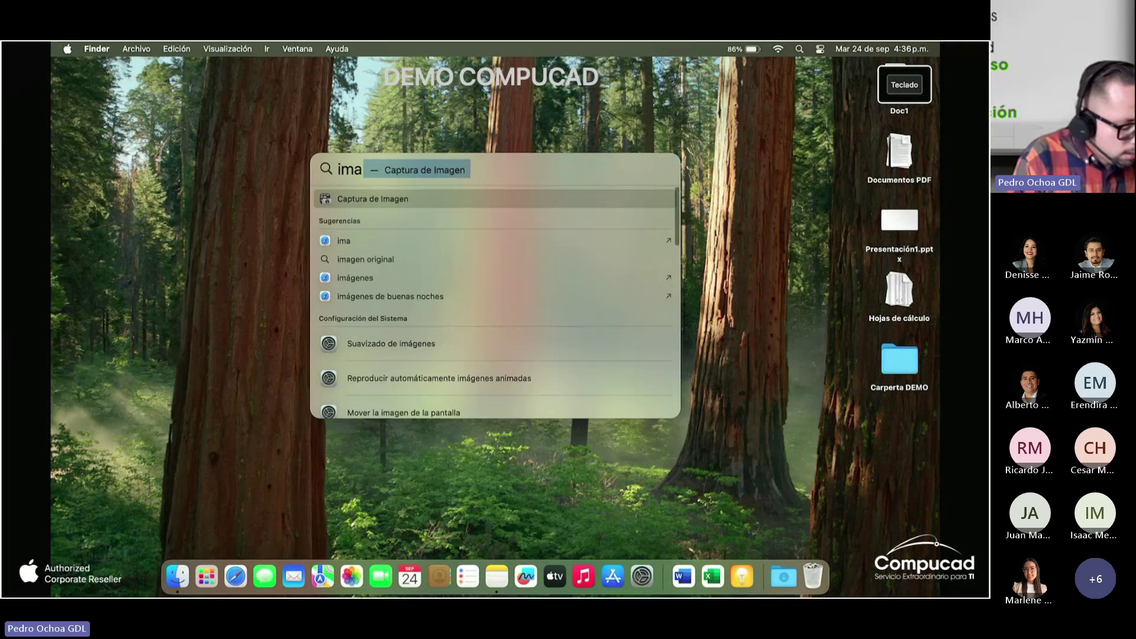
{"action": "type", "text": "gine dragons"}
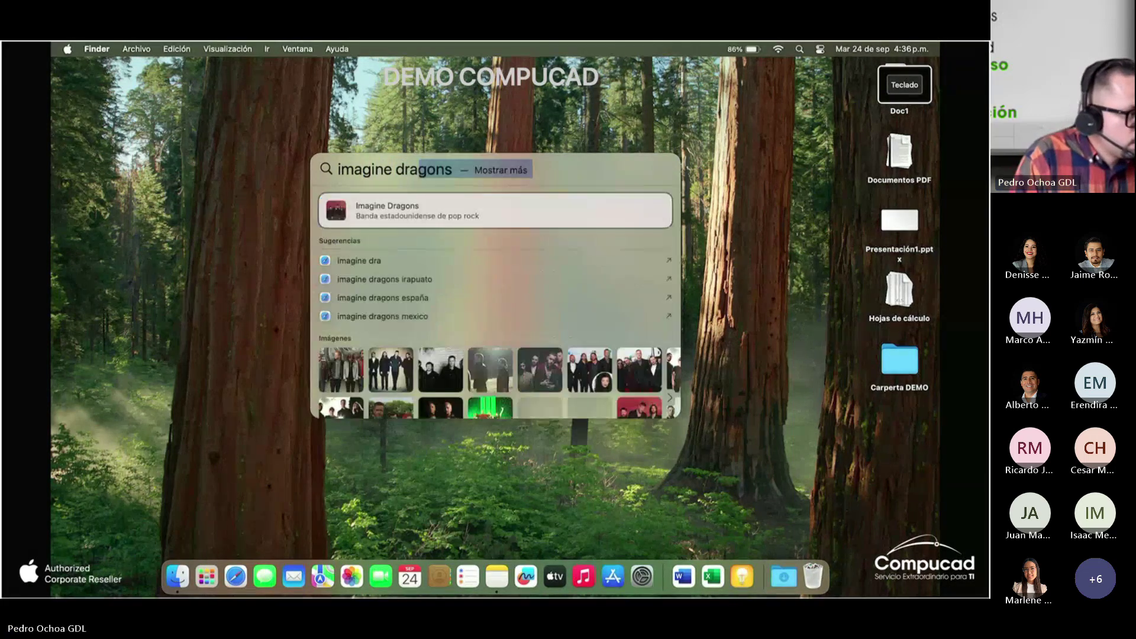
{"action": "key", "text": "Return"}
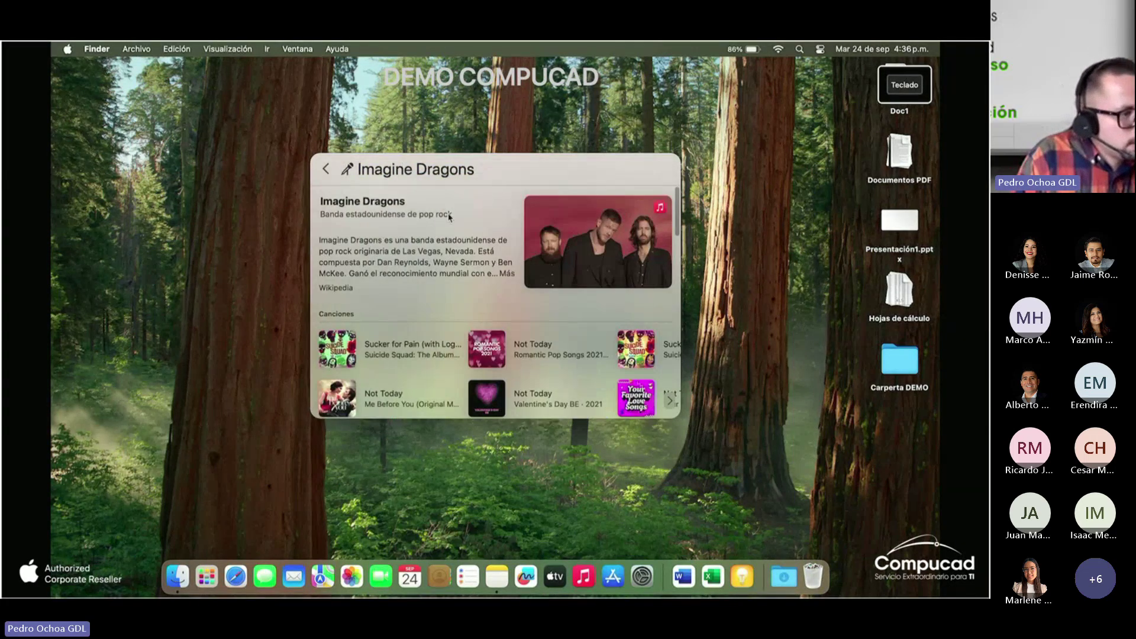
Look through the Imagine Dragons entry, examining its songs, albums, members, news and upcoming concert dates.
{"action": "scroll", "coordinate": [434, 271], "scroll_direction": "down", "scroll_amount": 2}
{"action": "scroll", "coordinate": [433, 271], "scroll_direction": "down", "scroll_amount": 1}
{"action": "scroll", "coordinate": [433, 271], "scroll_direction": "right", "scroll_amount": 3}
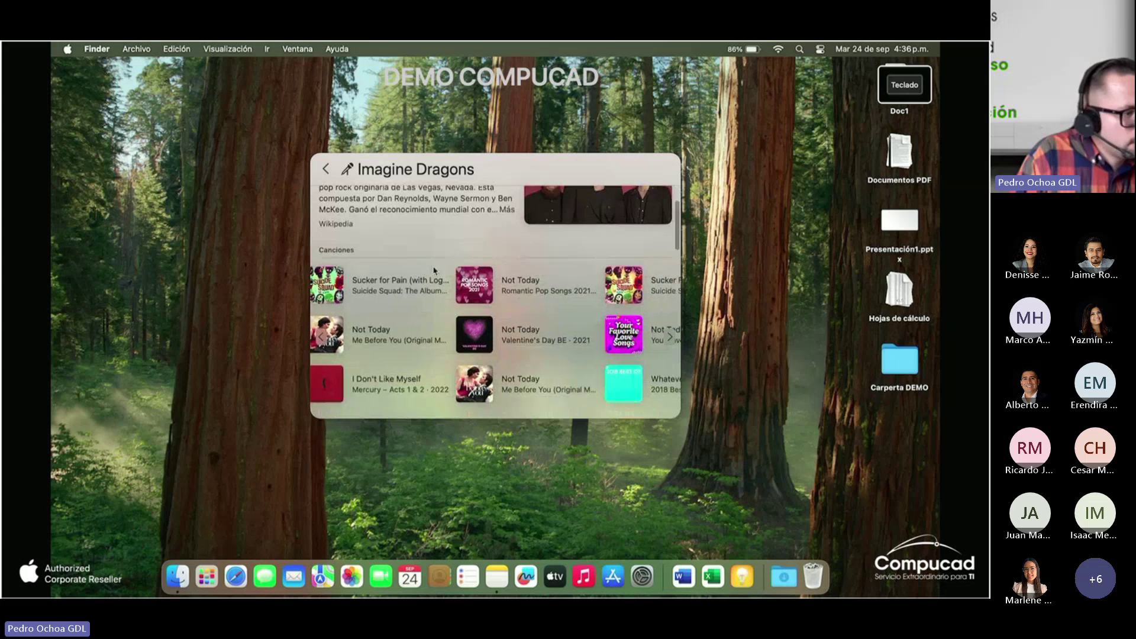
{"action": "scroll", "coordinate": [433, 270], "scroll_direction": "down", "scroll_amount": 5}
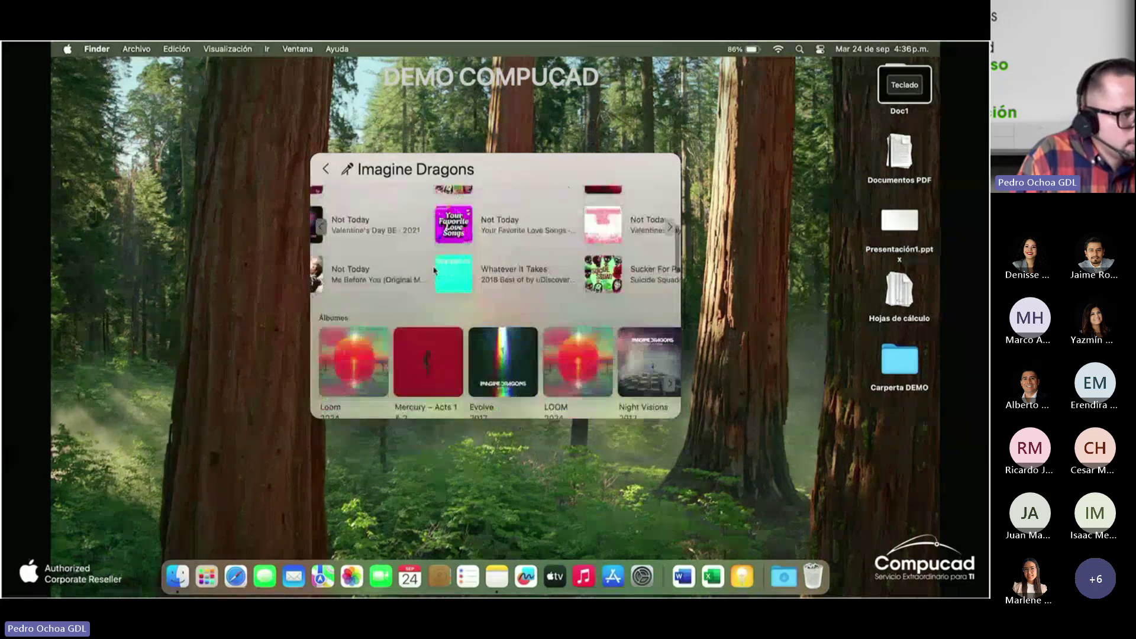
{"action": "scroll", "coordinate": [434, 271], "scroll_direction": "down", "scroll_amount": 8}
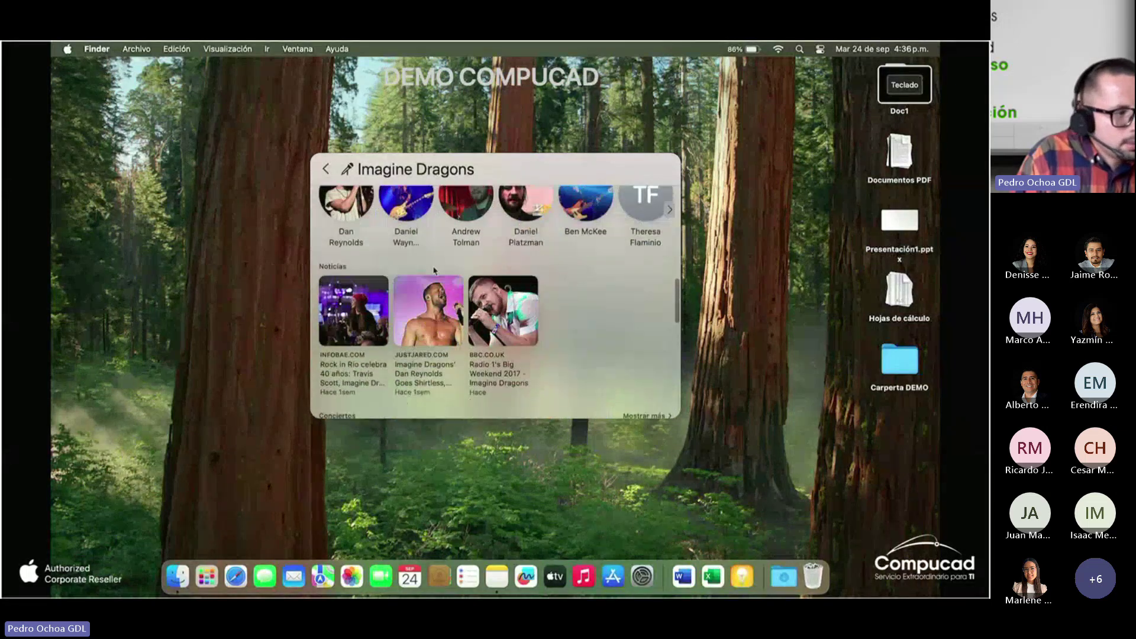
{"action": "scroll", "coordinate": [434, 270], "scroll_direction": "up", "scroll_amount": 3}
{"action": "scroll", "coordinate": [434, 270], "scroll_direction": "right", "scroll_amount": 3}
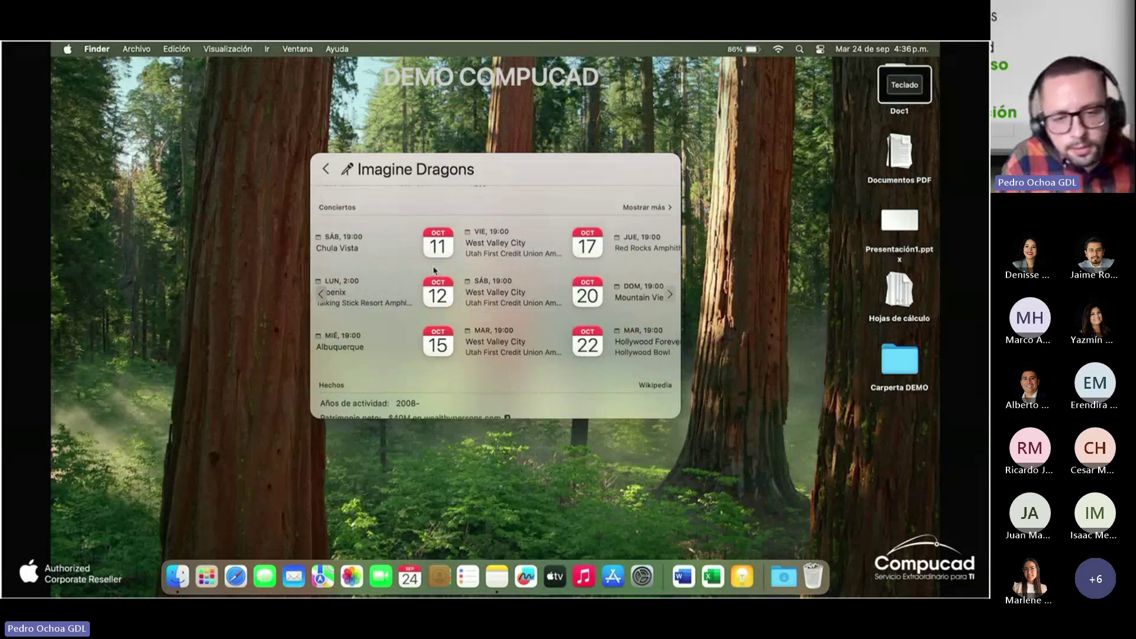
{"action": "scroll", "coordinate": [433, 271], "scroll_direction": "right", "scroll_amount": 2}
{"action": "scroll", "coordinate": [434, 270], "scroll_direction": "right", "scroll_amount": 3}
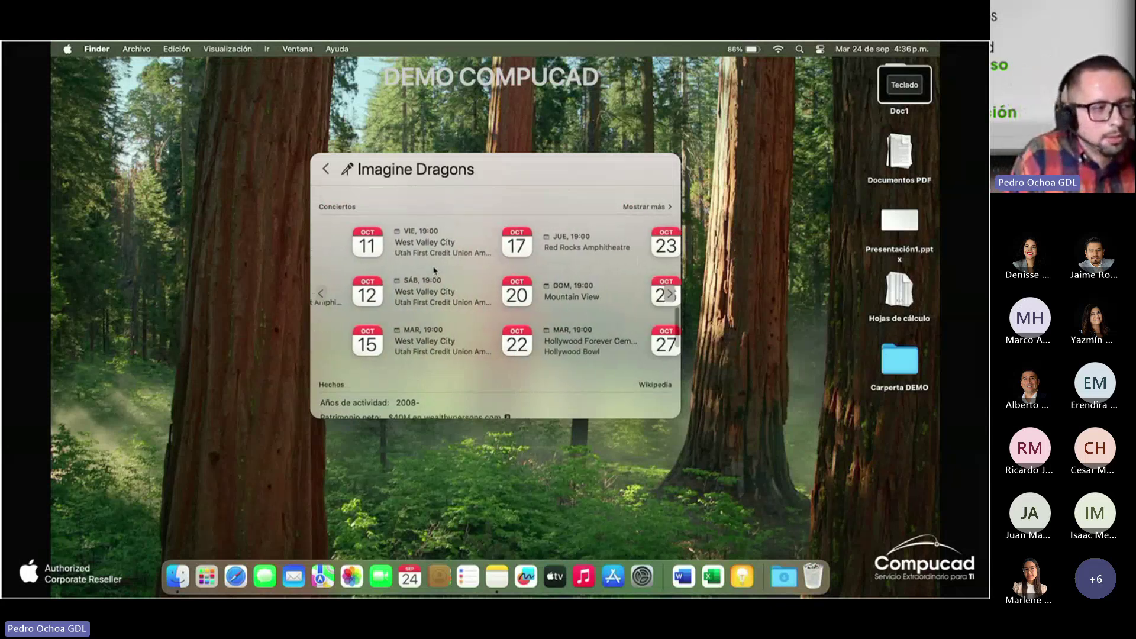
{"action": "scroll", "coordinate": [433, 270], "scroll_direction": "left", "scroll_amount": 5}
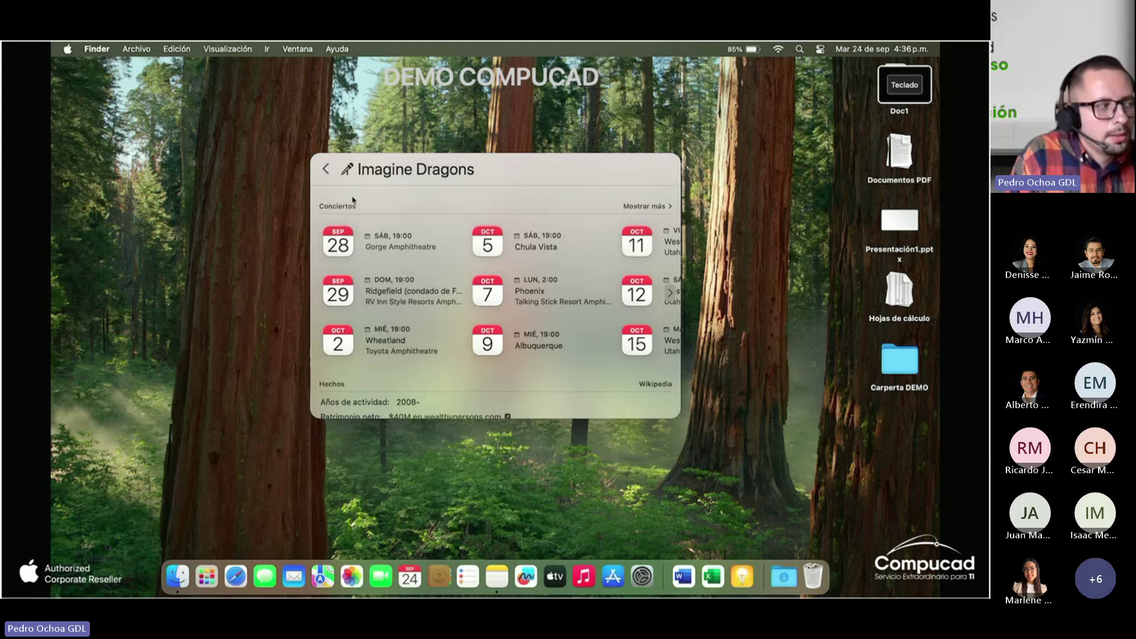
Leave the Imagine Dragons entry, clear the search text and close Spotlight.
{"action": "left_click", "coordinate": [325, 168]}
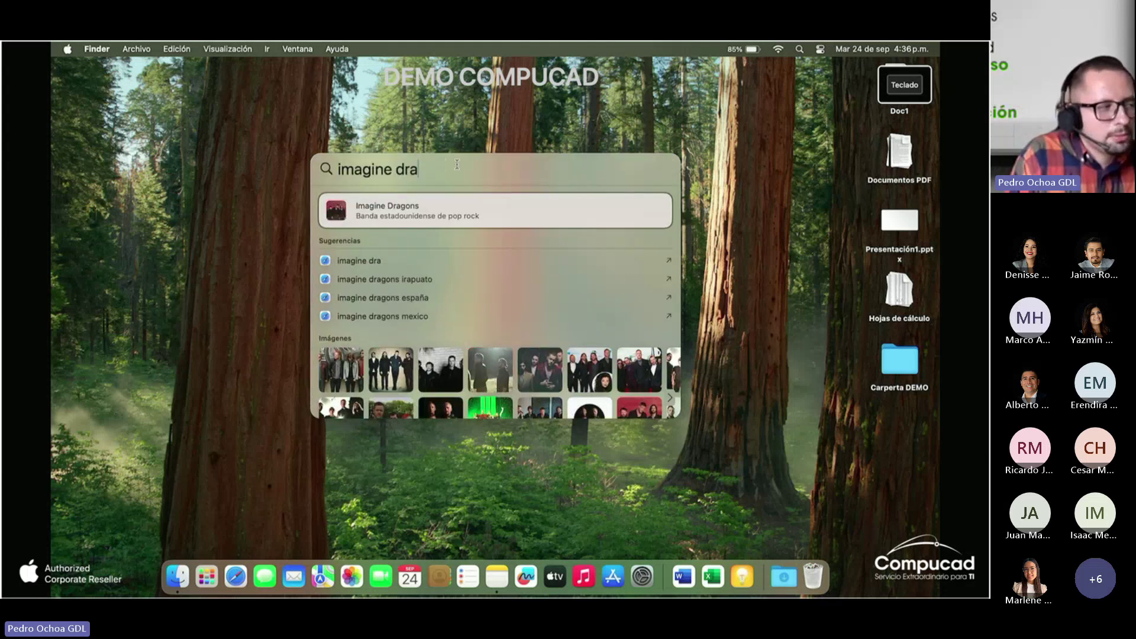
{"action": "key", "text": "BackSpace"}
{"action": "key", "text": "BackSpace"}
{"action": "key", "text": "BackSpace"}
{"action": "key", "text": "BackSpace"}
{"action": "key", "text": "BackSpace"}
{"action": "key", "text": "BackSpace"}
{"action": "key", "text": "BackSpace"}
{"action": "key", "text": "BackSpace"}
{"action": "key", "text": "BackSpace"}
{"action": "key", "text": "BackSpace"}
{"action": "key", "text": "BackSpace"}
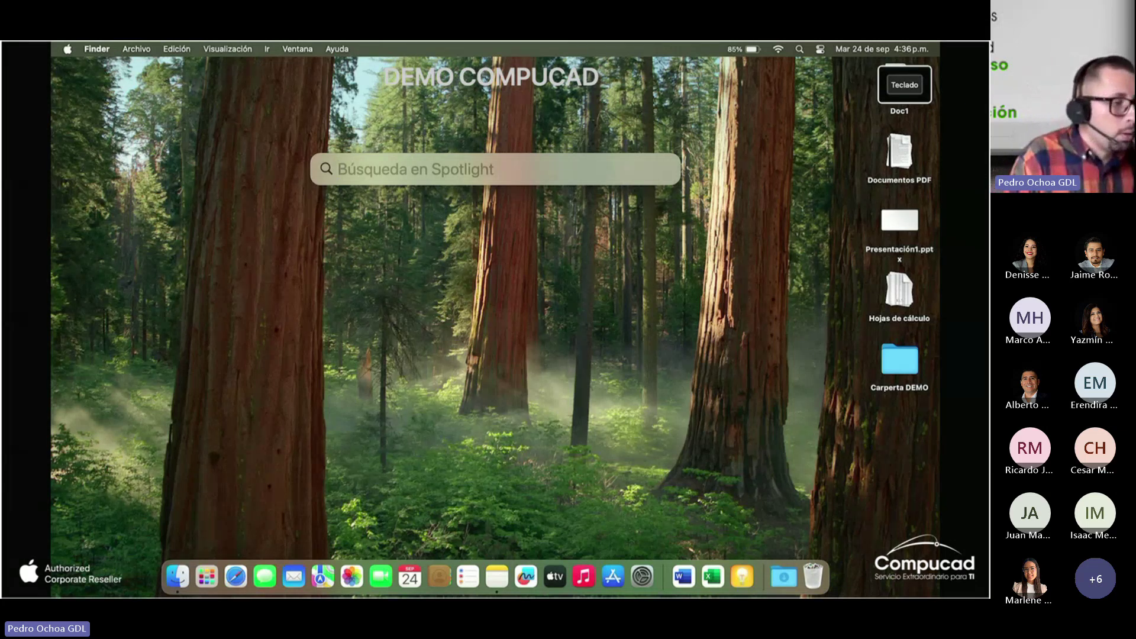
{"action": "key", "text": "Escape"}
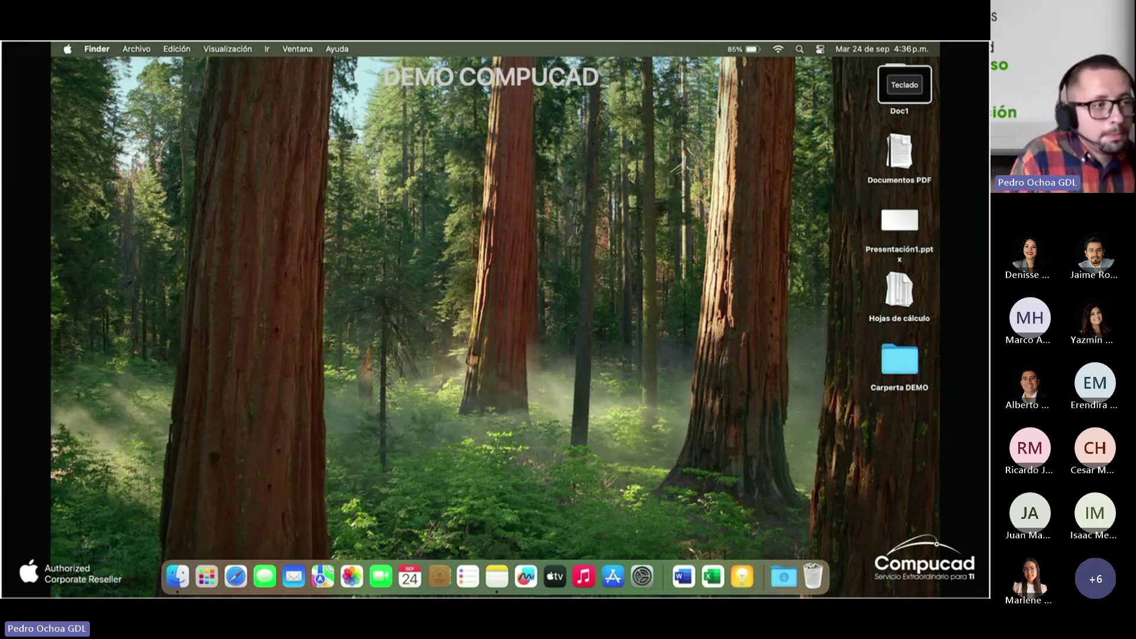
Show the empty Spotlight search bar once more and dismiss it.
{"action": "left_click", "coordinate": [800, 51]}
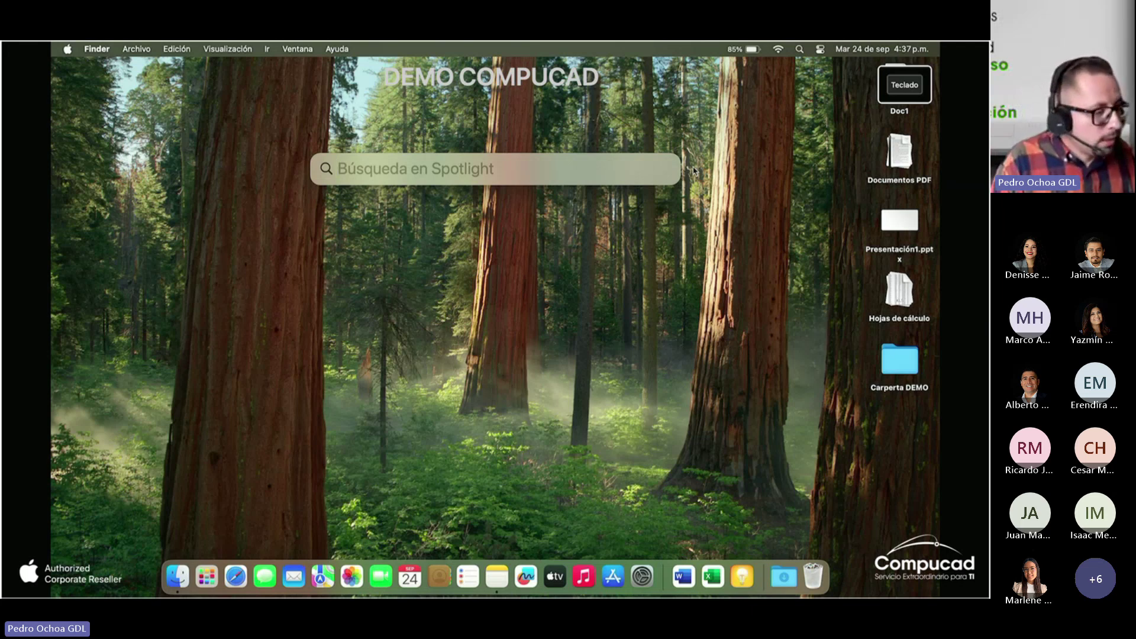
{"action": "key", "text": "Escape"}
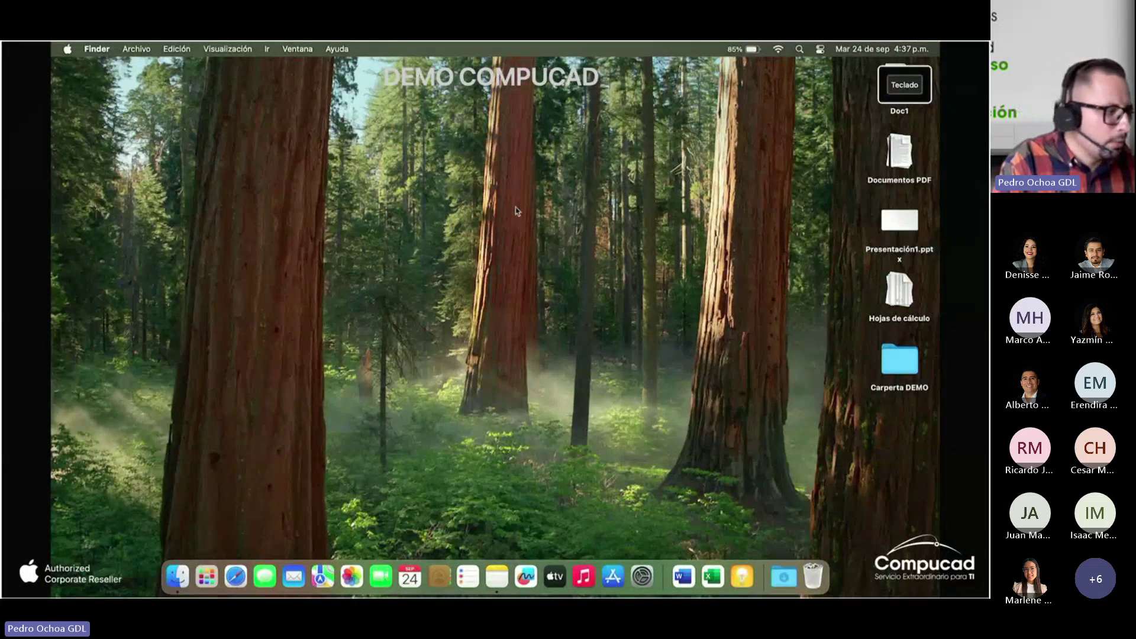
Launch the Consejos app from Launchpad and open its Te damos la bienvenida a tu Mac collection.
{"action": "left_click", "coordinate": [208, 575]}
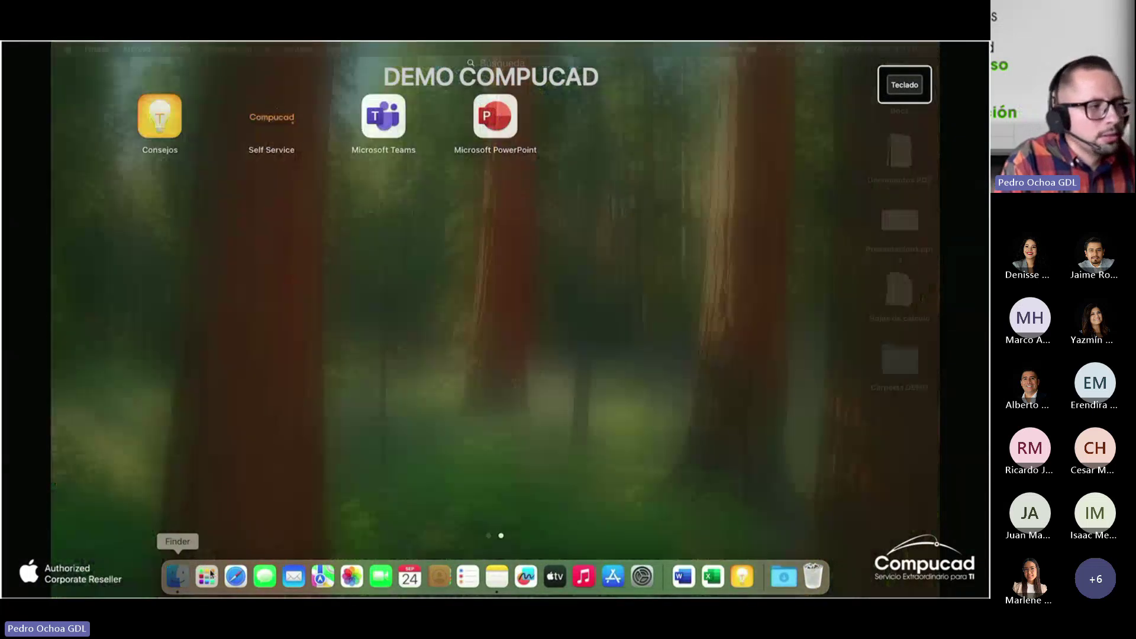
{"action": "left_click", "coordinate": [177, 137]}
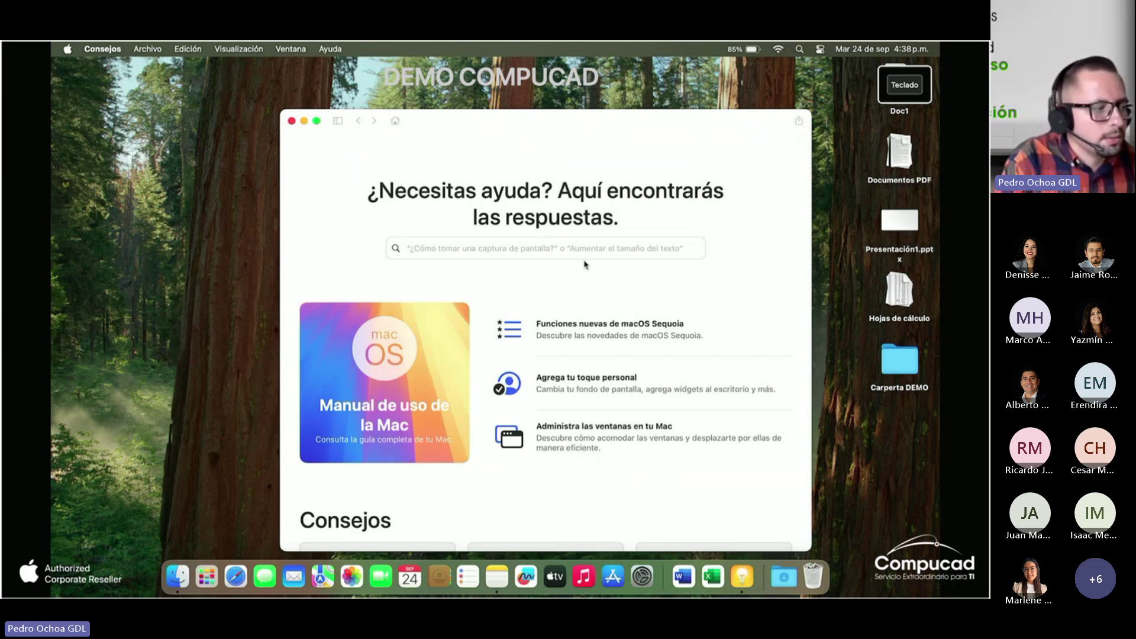
{"action": "scroll", "coordinate": [583, 260], "scroll_direction": "down", "scroll_amount": 5}
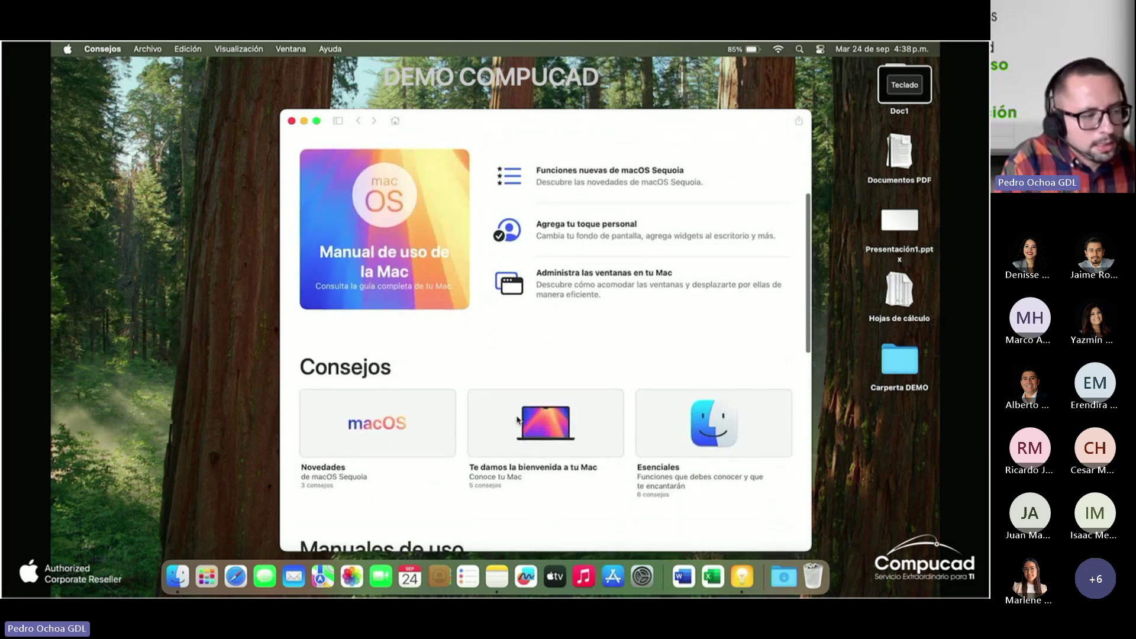
{"action": "left_click", "coordinate": [516, 417]}
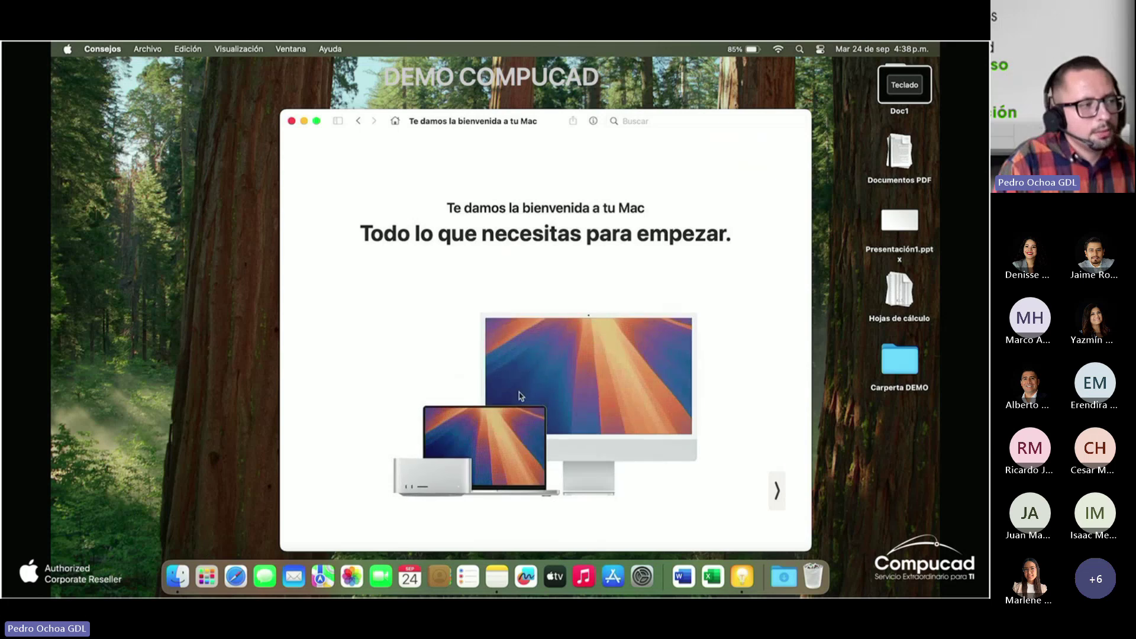
Go through the welcome tips from Abre apps desde el Dock to Encuentra apps y archivos.
{"action": "scroll", "coordinate": [520, 396], "scroll_direction": "right", "scroll_amount": 3}
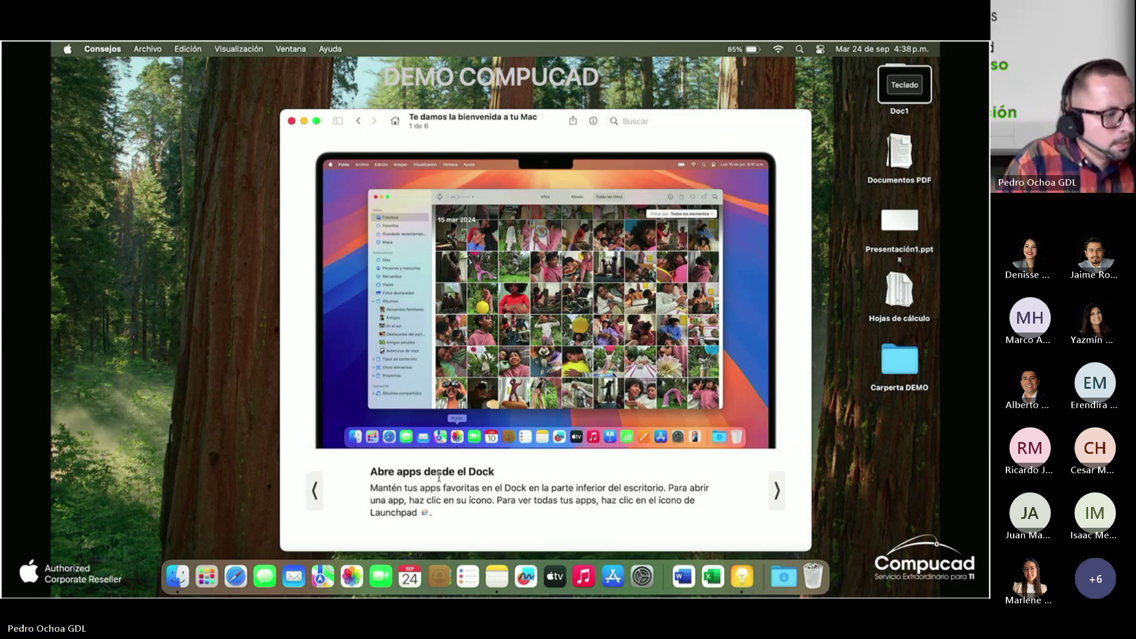
{"action": "key", "text": "Right"}
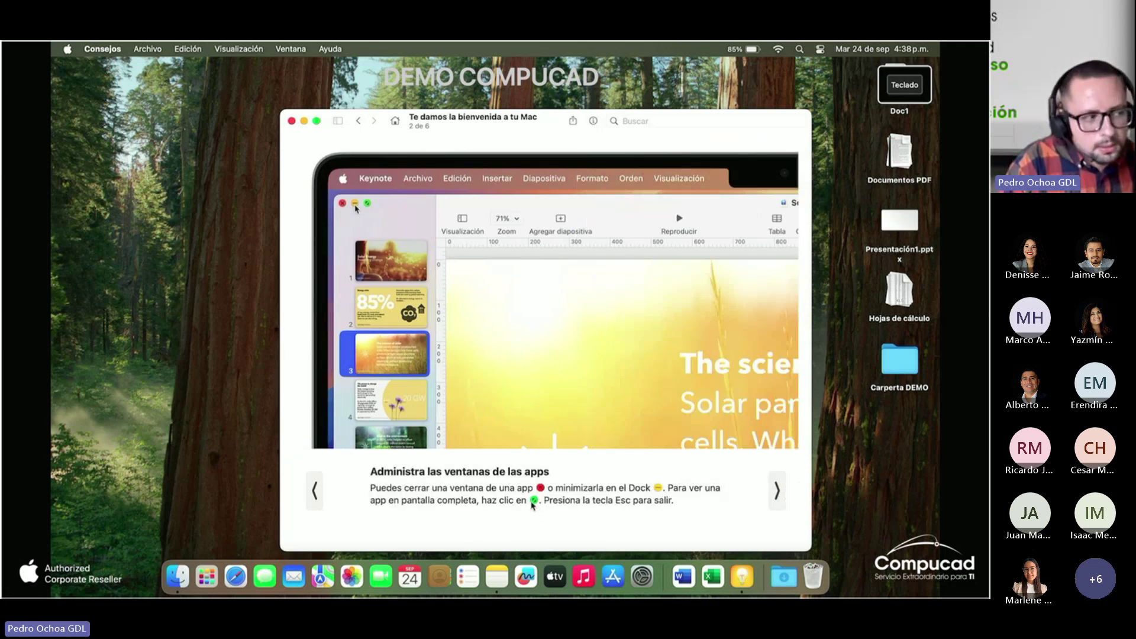
{"action": "key", "text": "Right"}
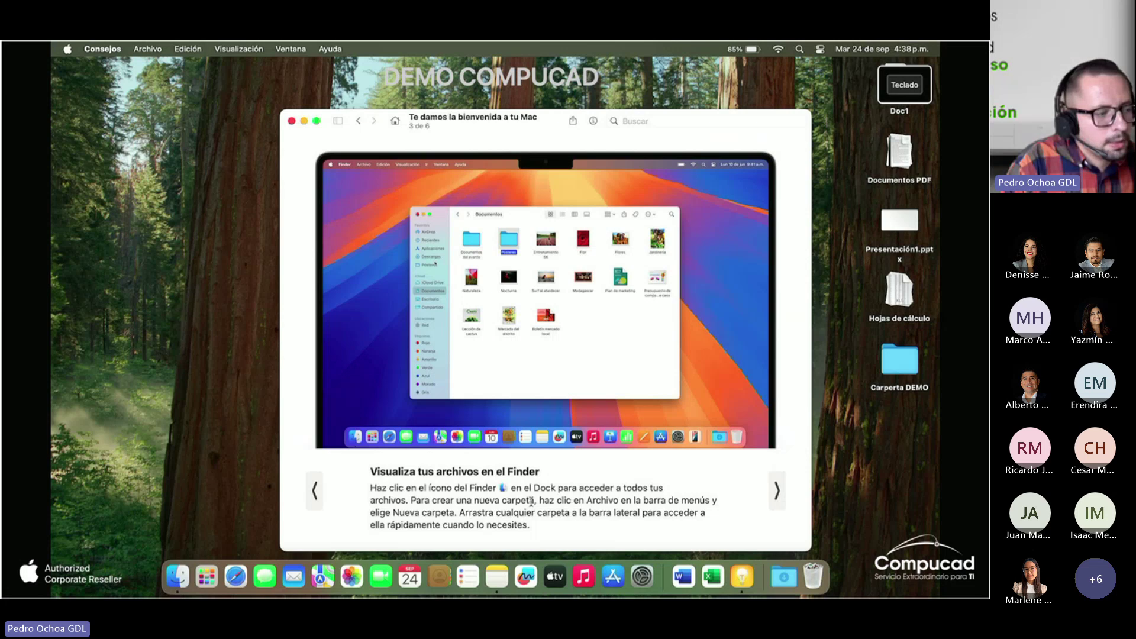
{"action": "key", "text": "Right"}
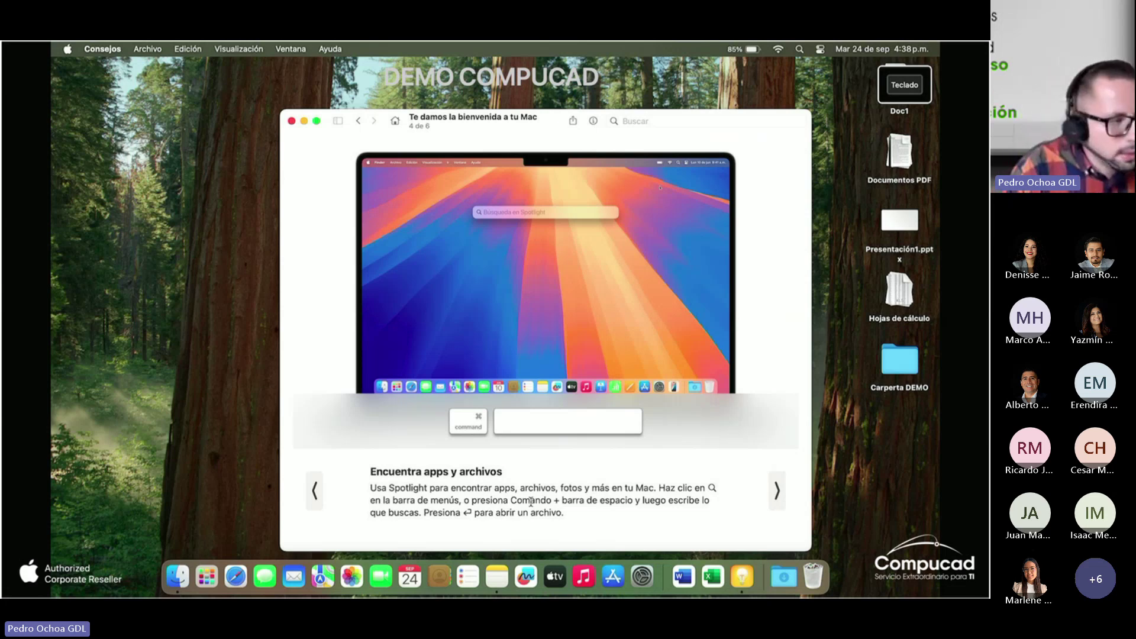
Advance to the tip Cambia la configuración rápidamente, then switch to Configuración del Sistema and view its Wi-Fi, Bluetooth and Red settings.
{"action": "key", "text": "Right"}
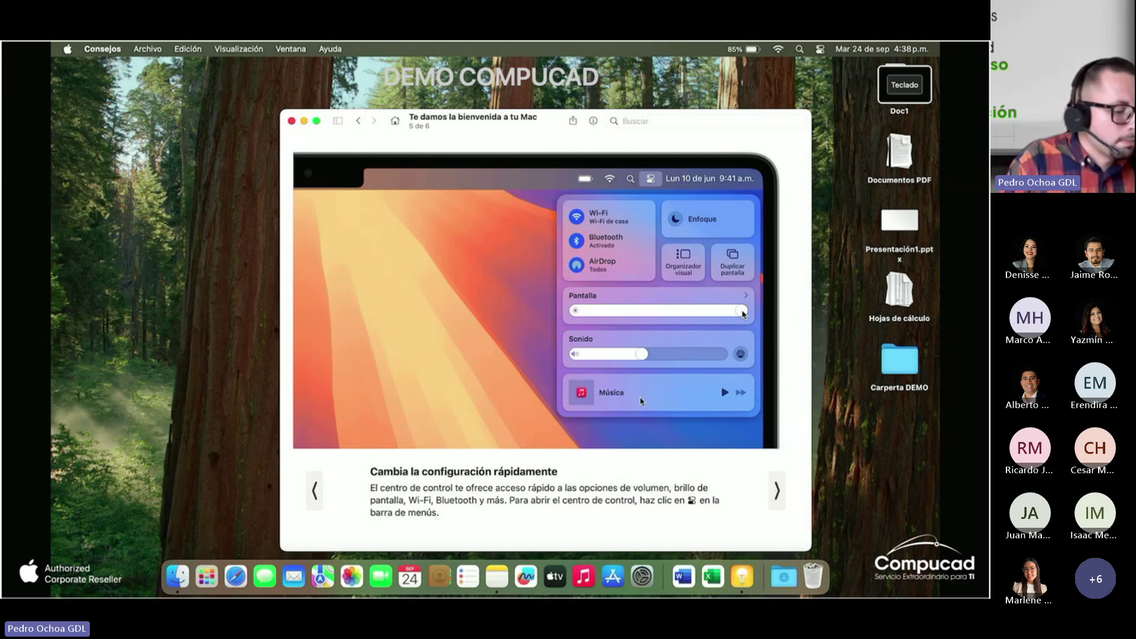
{"action": "left_click", "coordinate": [642, 575]}
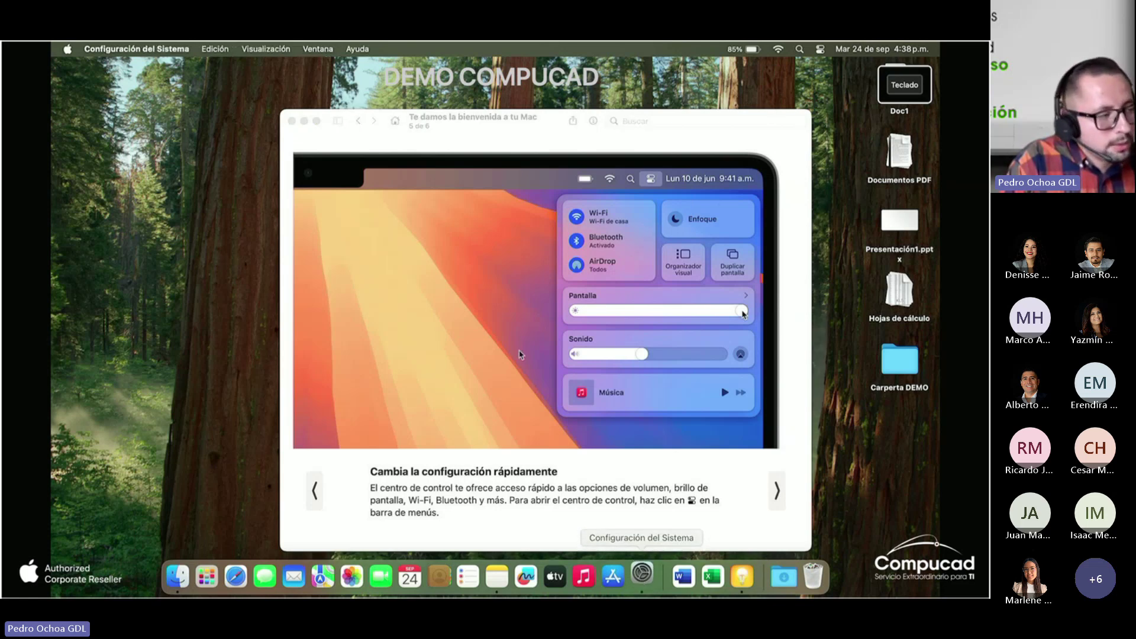
{"action": "left_click", "coordinate": [326, 224]}
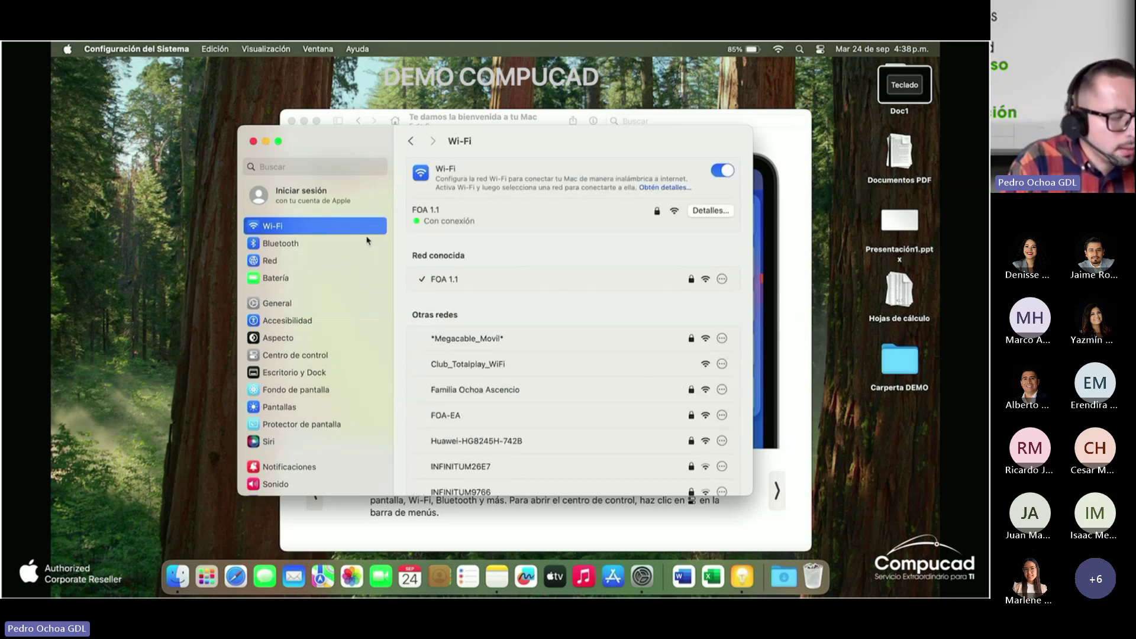
{"action": "left_click", "coordinate": [308, 245]}
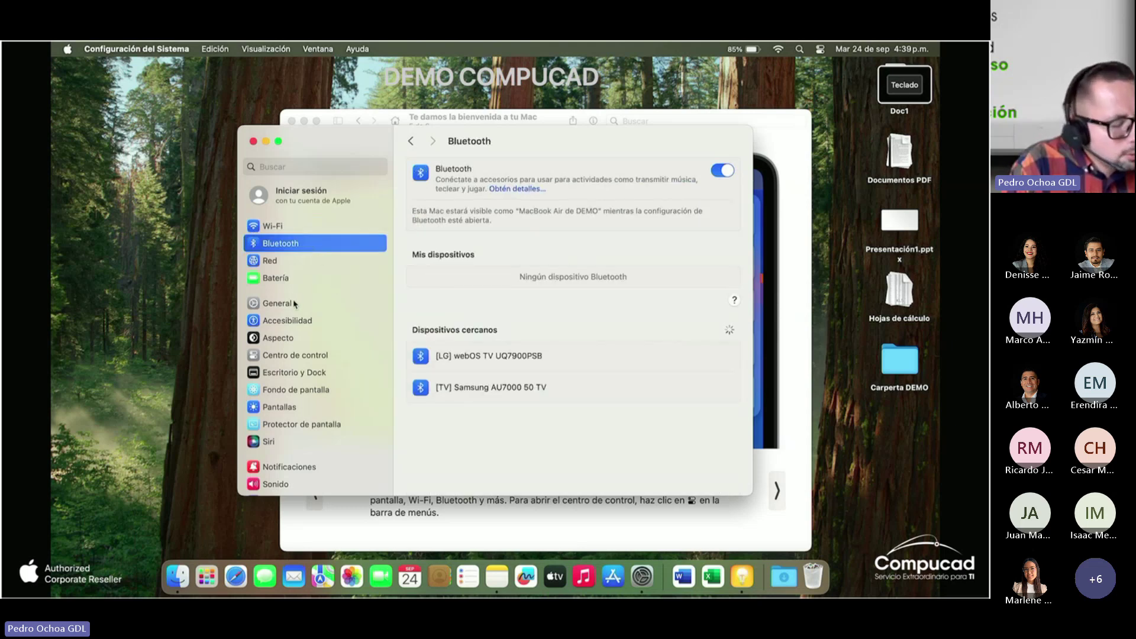
{"action": "left_click", "coordinate": [295, 262]}
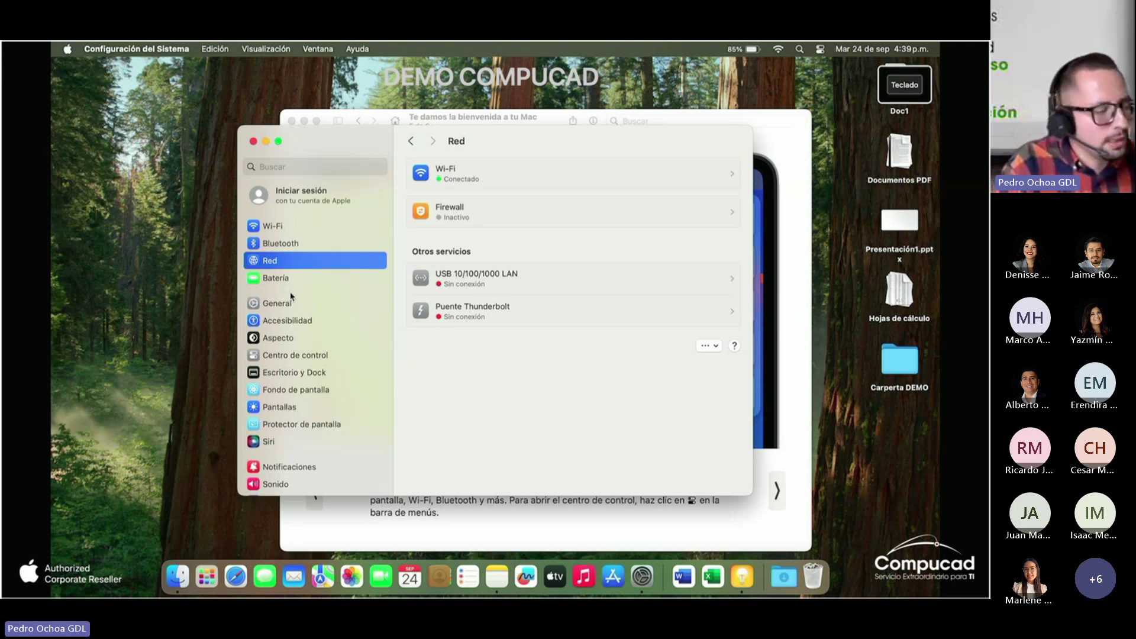
View the Apple account sign-in page, then go through the Wi-Fi, Bluetooth, Red and Batería settings.
{"action": "left_click", "coordinate": [296, 208]}
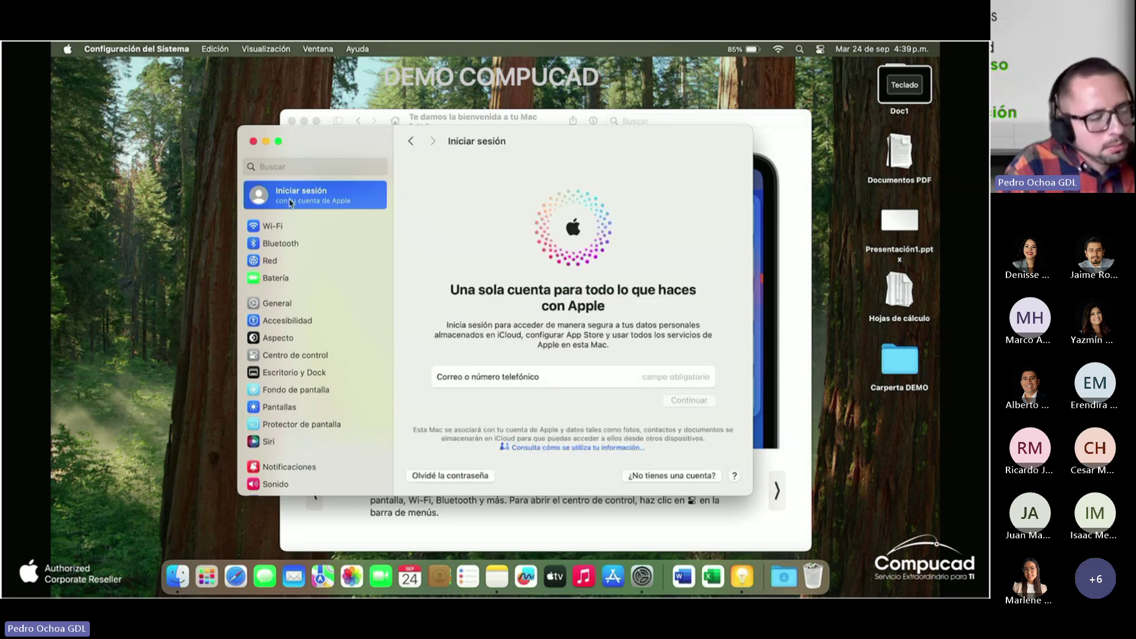
{"action": "left_click", "coordinate": [283, 228]}
{"action": "left_click", "coordinate": [280, 243]}
{"action": "left_click", "coordinate": [275, 261]}
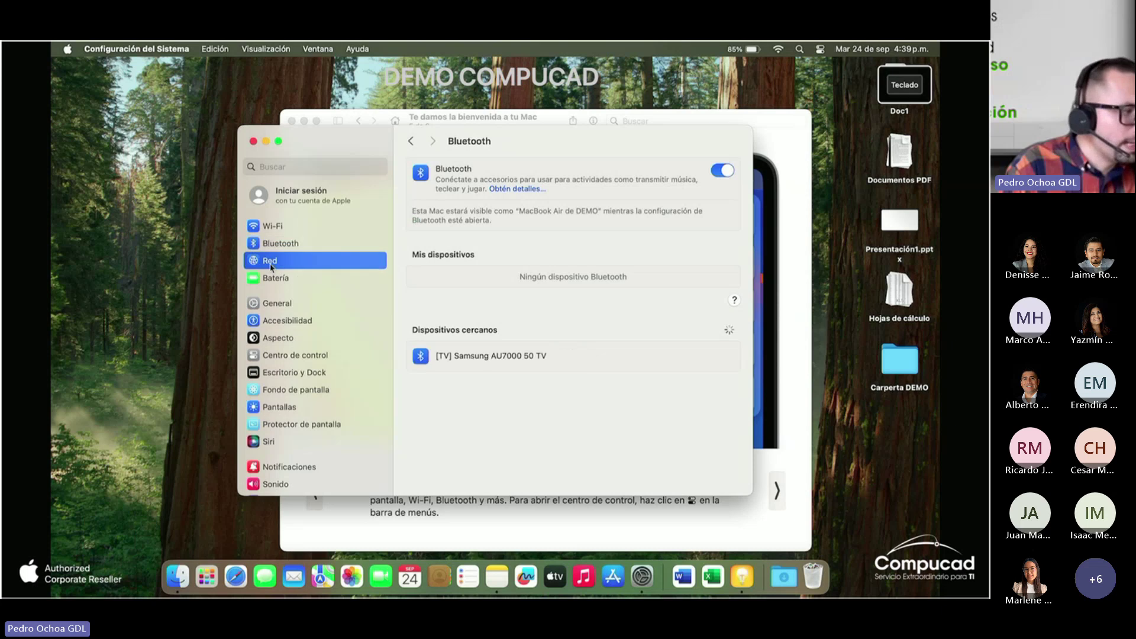
{"action": "left_click", "coordinate": [272, 281]}
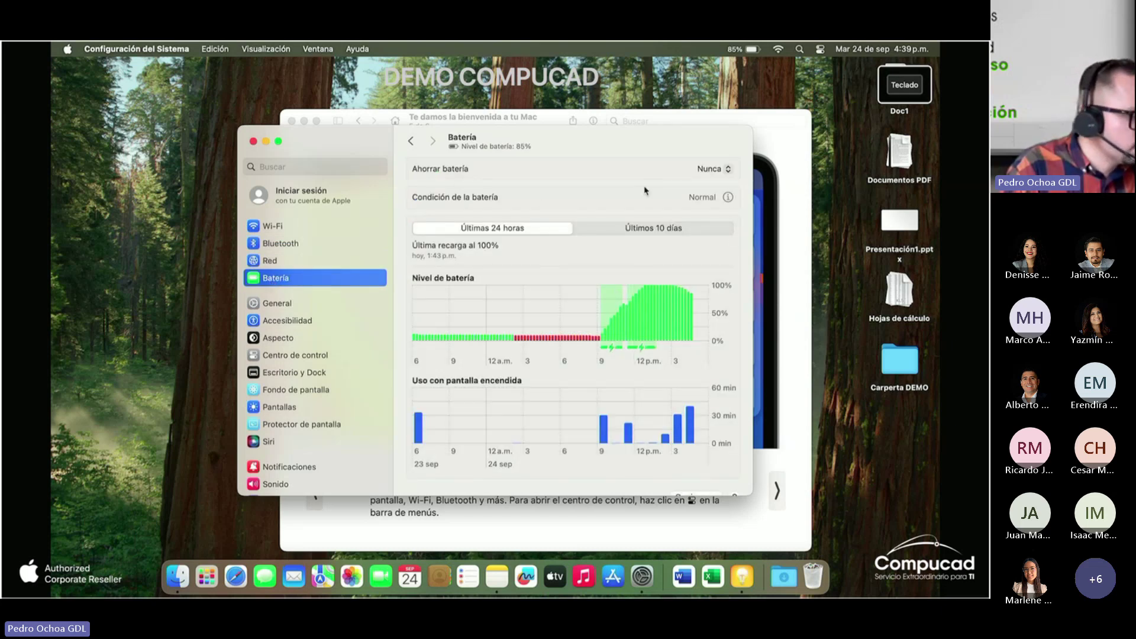
View Actualización de software within the General settings and return to the General overview.
{"action": "left_click", "coordinate": [307, 304]}
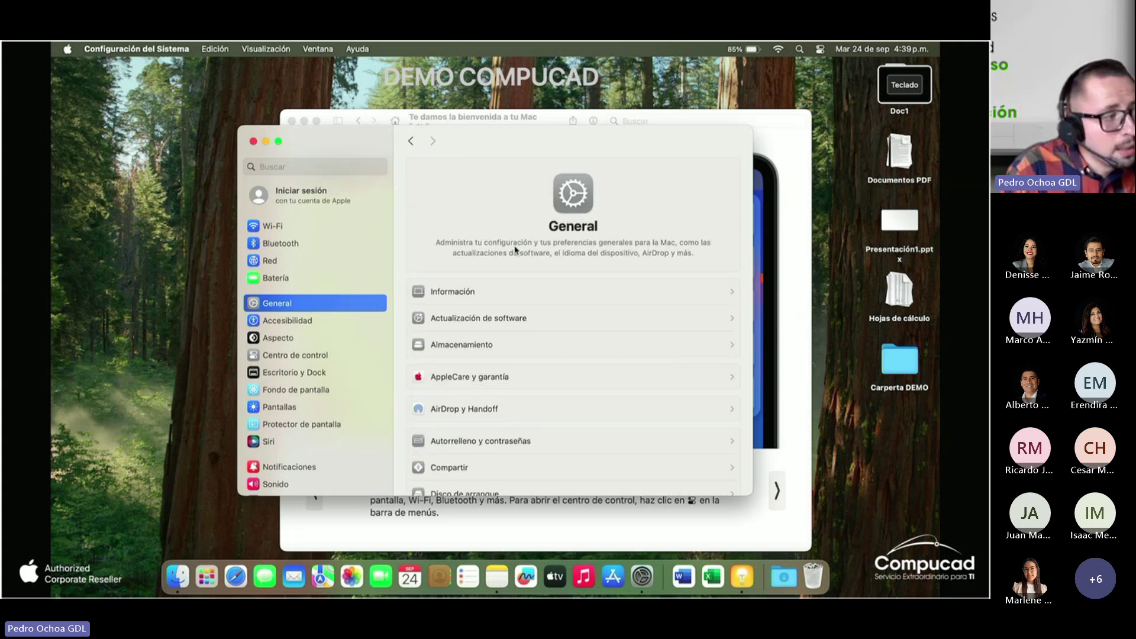
{"action": "left_click", "coordinate": [501, 318]}
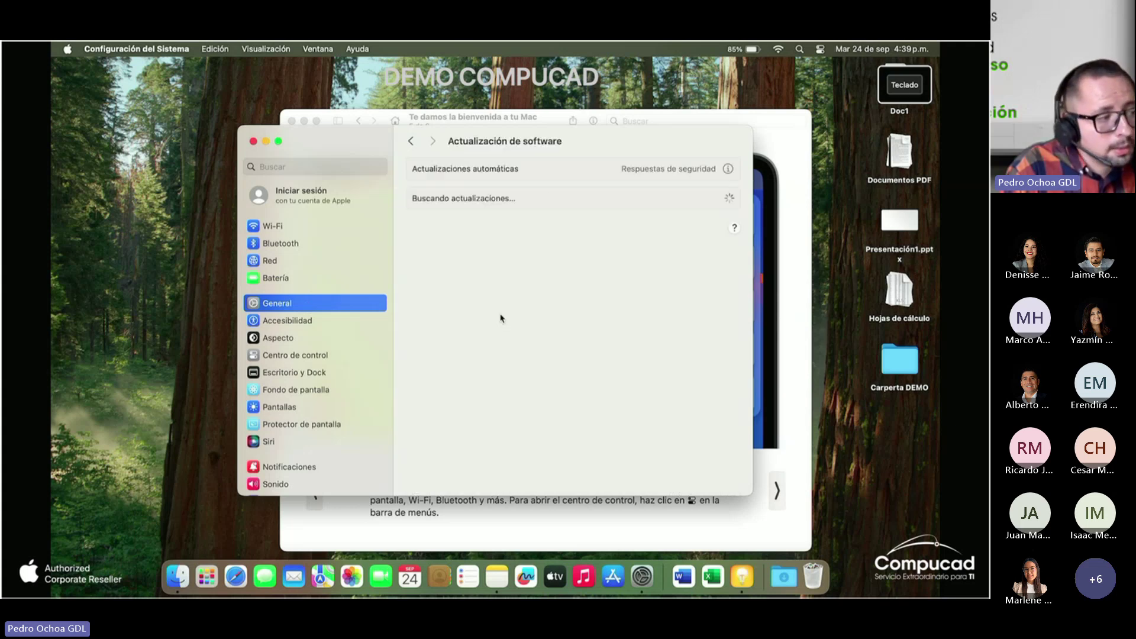
{"action": "left_click", "coordinate": [410, 142]}
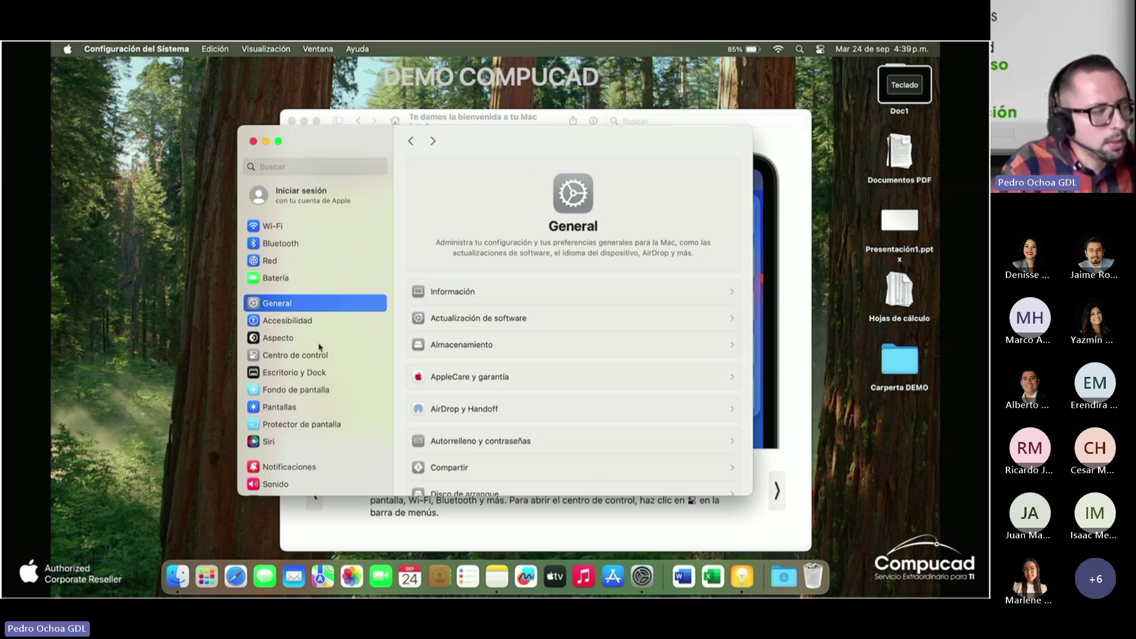
View the Fondo de pantalla and Protector de pantalla settings, look over the remaining categories and close Configuración del Sistema.
{"action": "scroll", "coordinate": [299, 361], "scroll_direction": "down", "scroll_amount": 2}
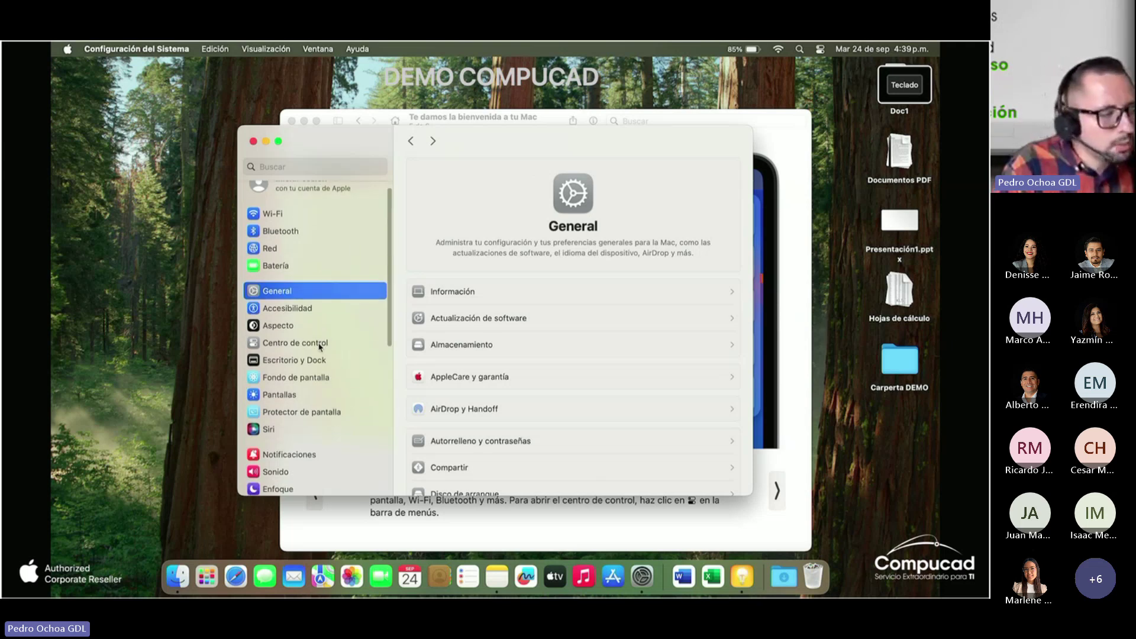
{"action": "left_click", "coordinate": [289, 376]}
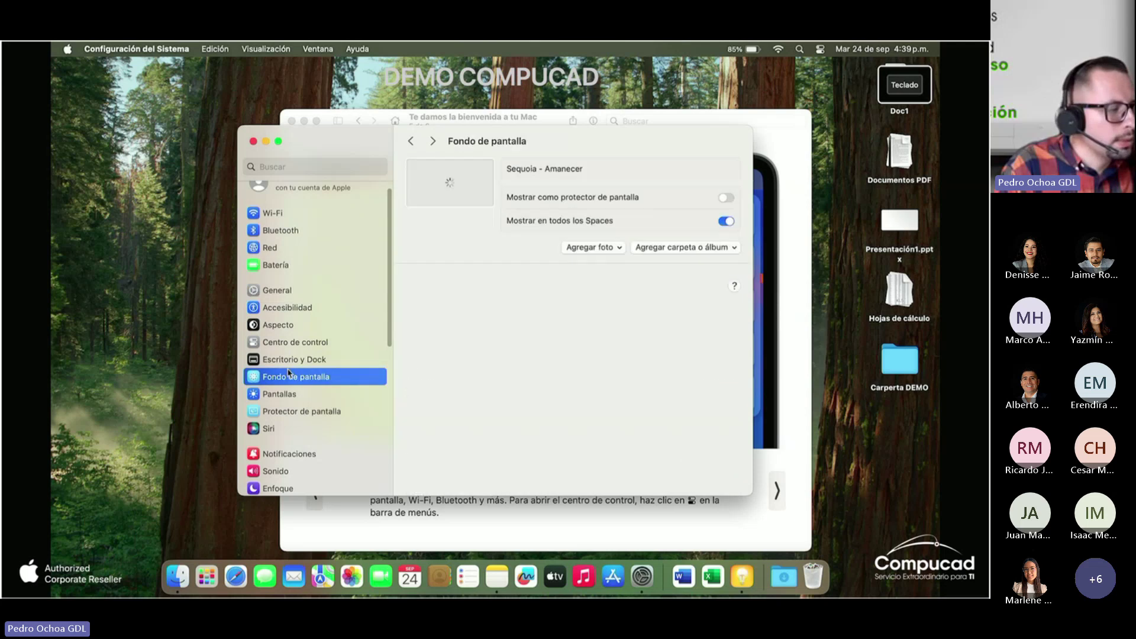
{"action": "left_click", "coordinate": [291, 413]}
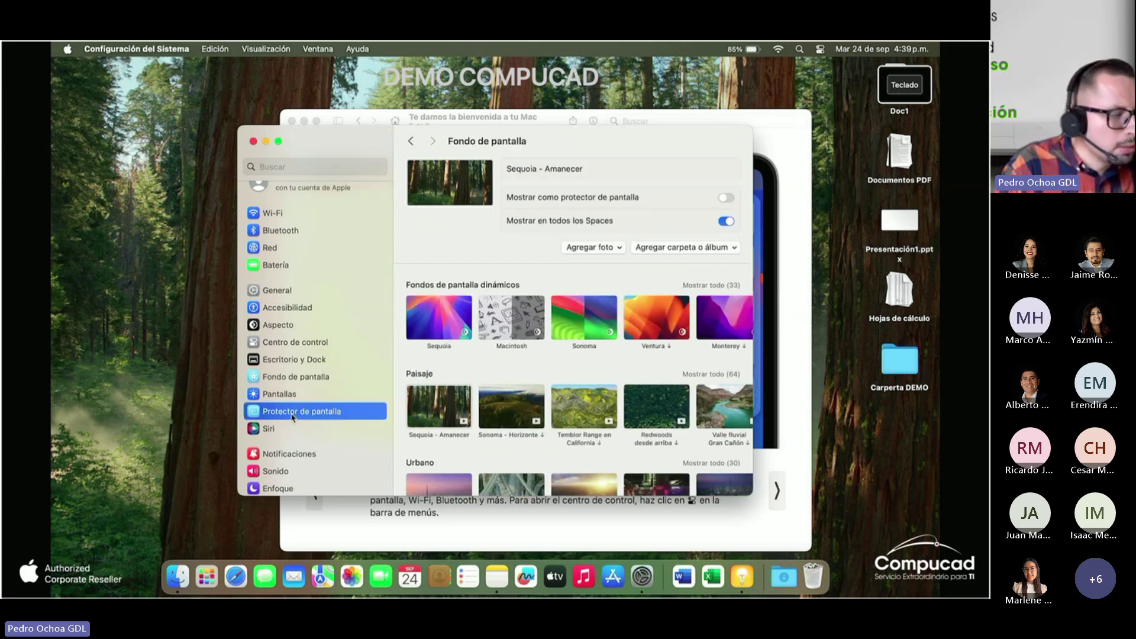
{"action": "scroll", "coordinate": [292, 418], "scroll_direction": "down", "scroll_amount": 5}
{"action": "scroll", "coordinate": [291, 417], "scroll_direction": "down", "scroll_amount": 8}
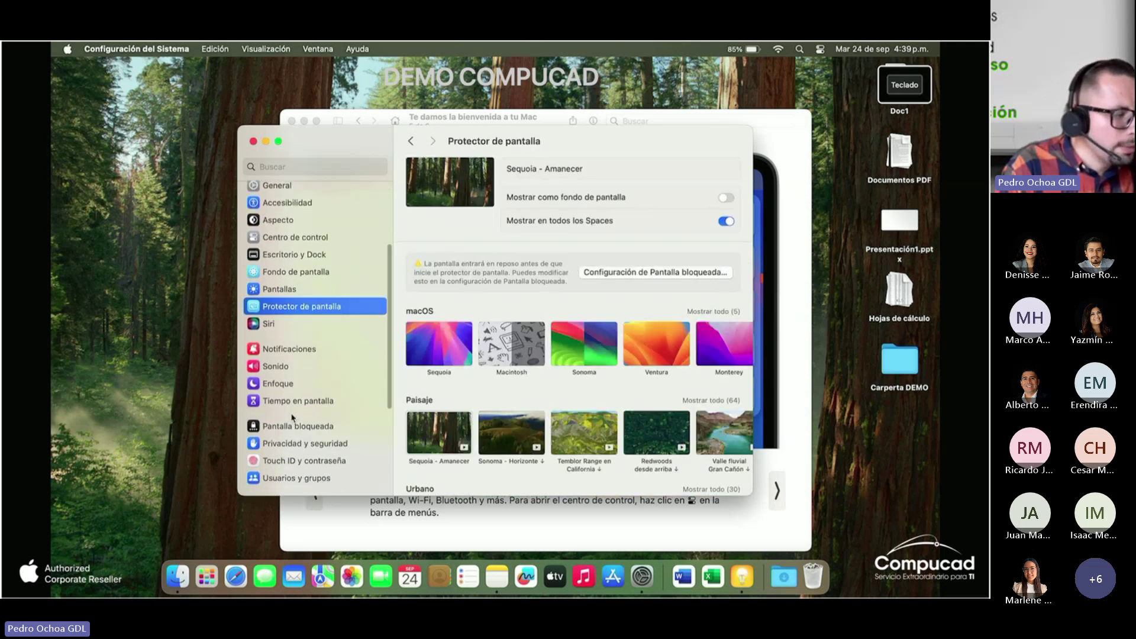
{"action": "scroll", "coordinate": [292, 418], "scroll_direction": "down", "scroll_amount": 2}
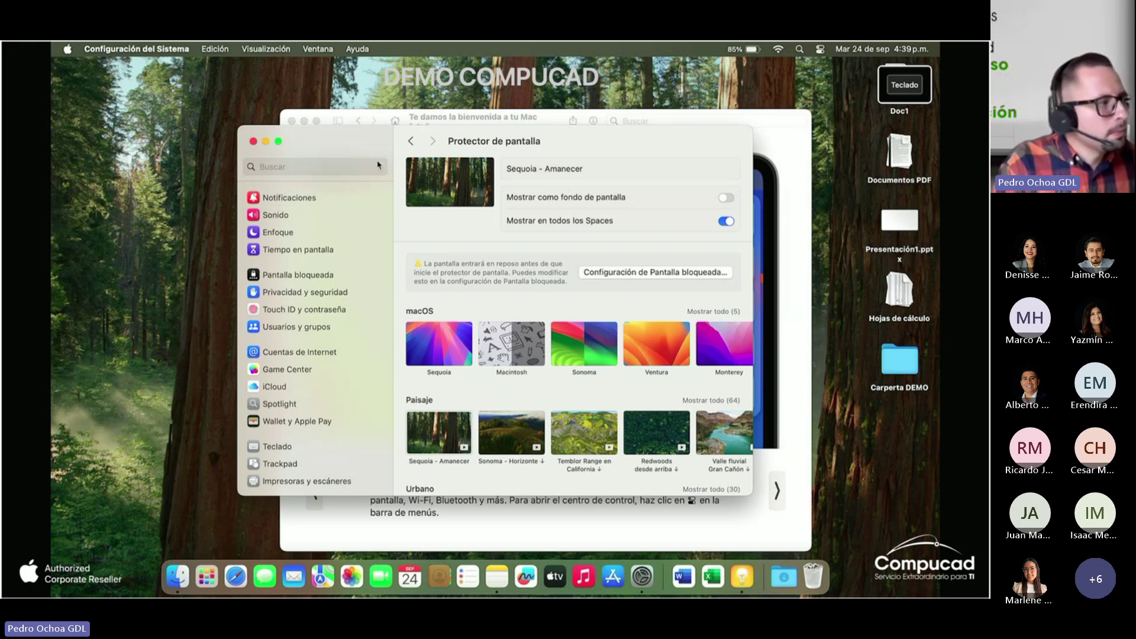
{"action": "left_click", "coordinate": [253, 141]}
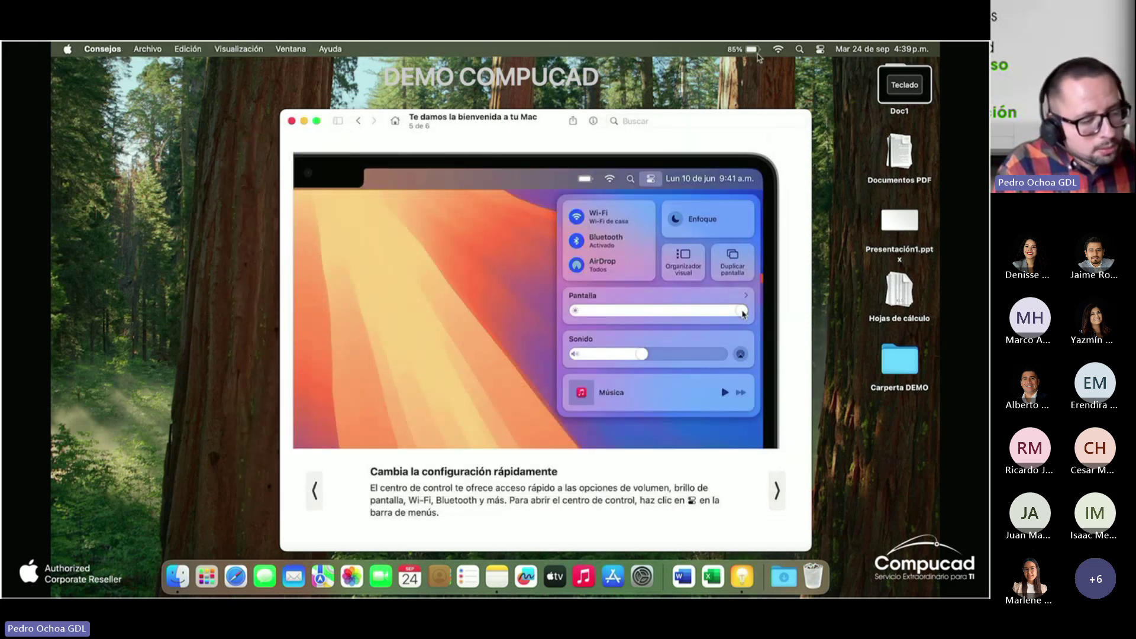
Move past the last welcome tip, return to the Consejos home page and look over the Productividad user manuals.
{"action": "left_click", "coordinate": [776, 491]}
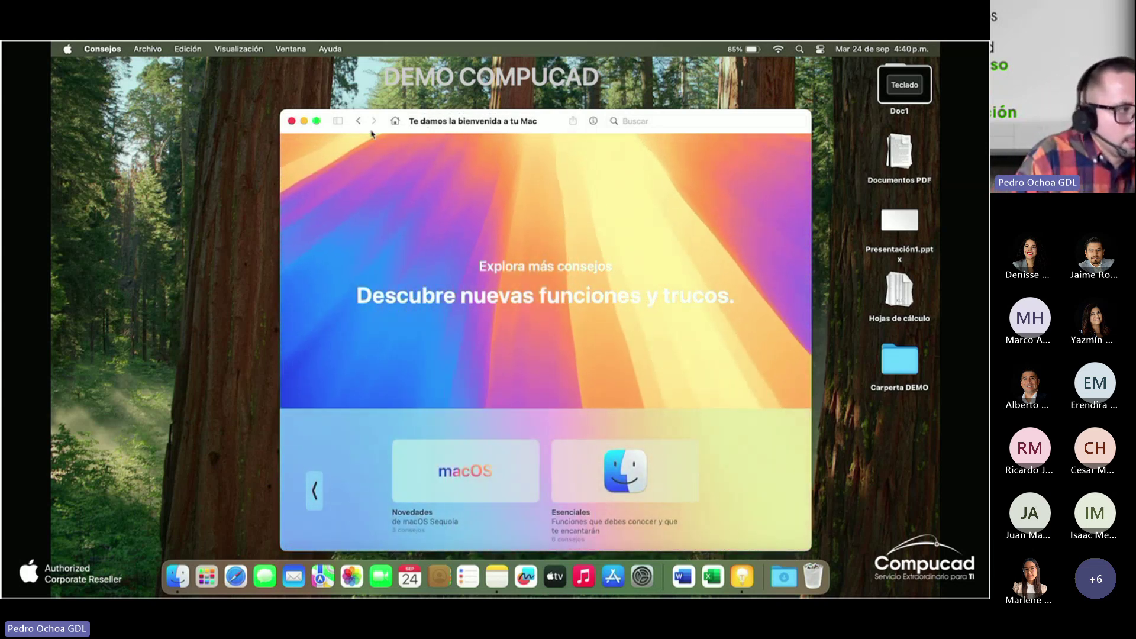
{"action": "left_click", "coordinate": [395, 122]}
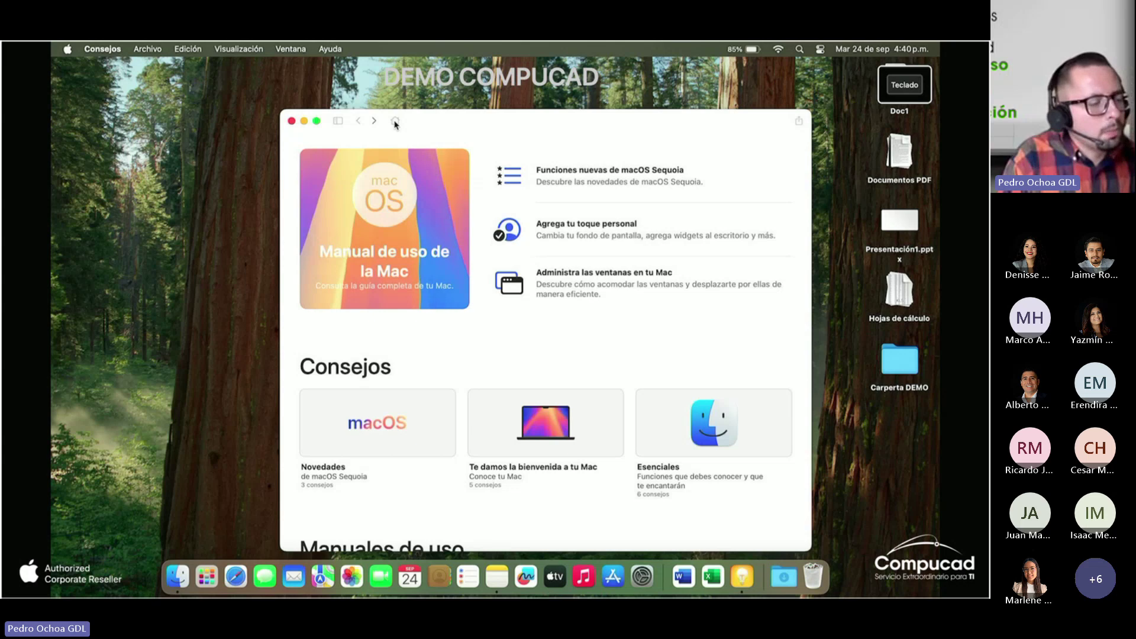
{"action": "scroll", "coordinate": [395, 315], "scroll_direction": "down", "scroll_amount": 5}
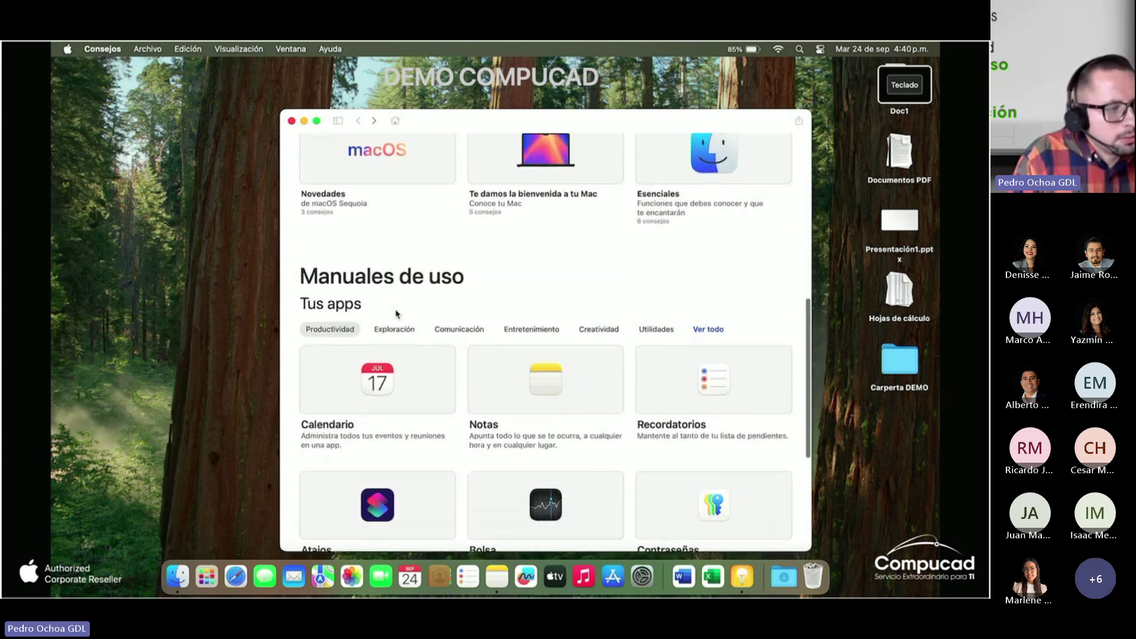
{"action": "scroll", "coordinate": [396, 314], "scroll_direction": "down", "scroll_amount": 2}
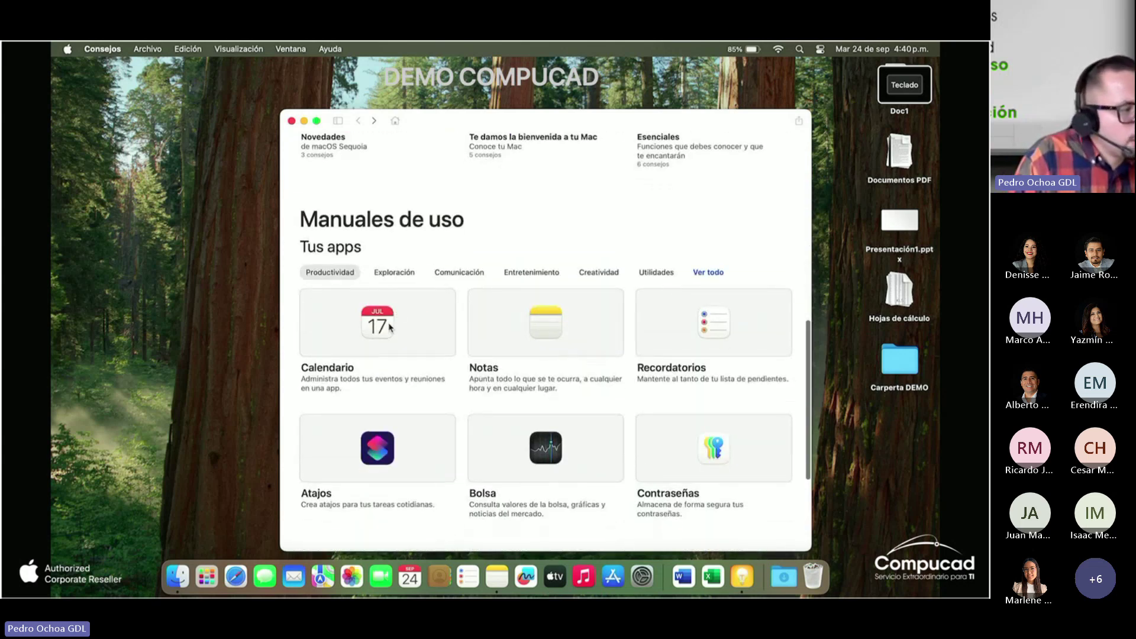
Open Manual de uso de Calendario, read through to its end and return to the Consejos home page.
{"action": "left_click", "coordinate": [390, 328]}
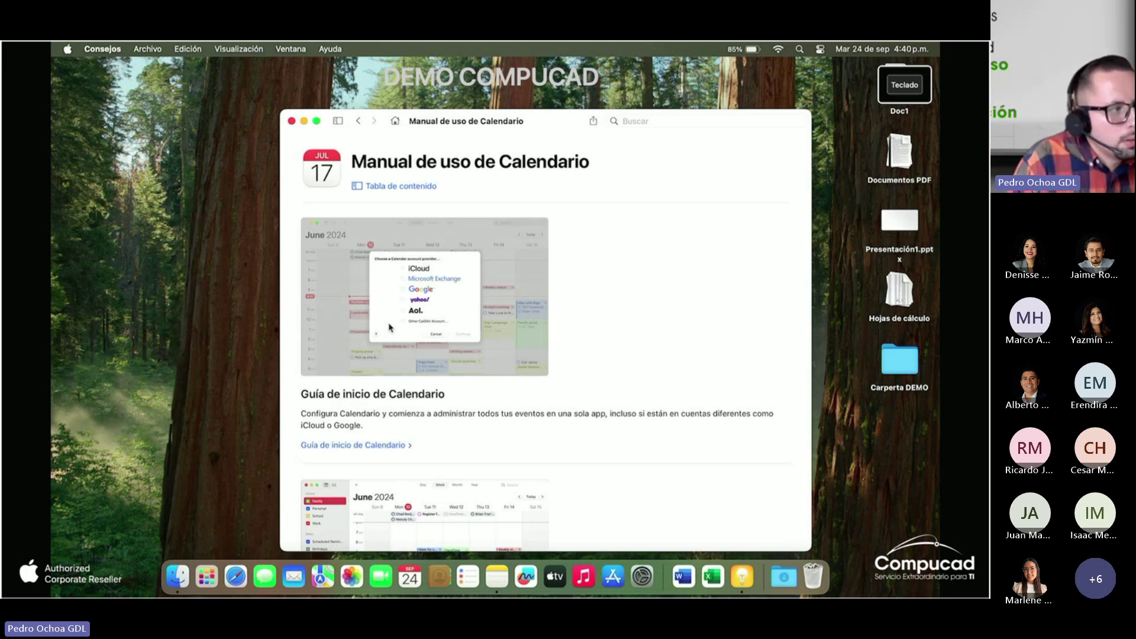
{"action": "scroll", "coordinate": [390, 327], "scroll_direction": "down", "scroll_amount": 5}
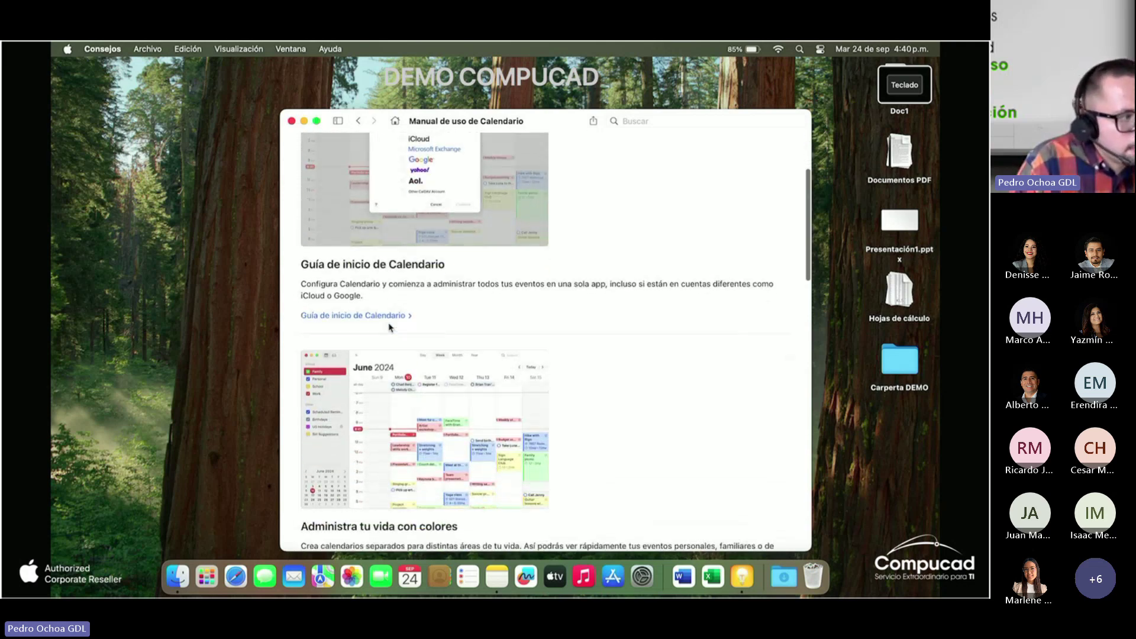
{"action": "scroll", "coordinate": [390, 327], "scroll_direction": "down", "scroll_amount": 5}
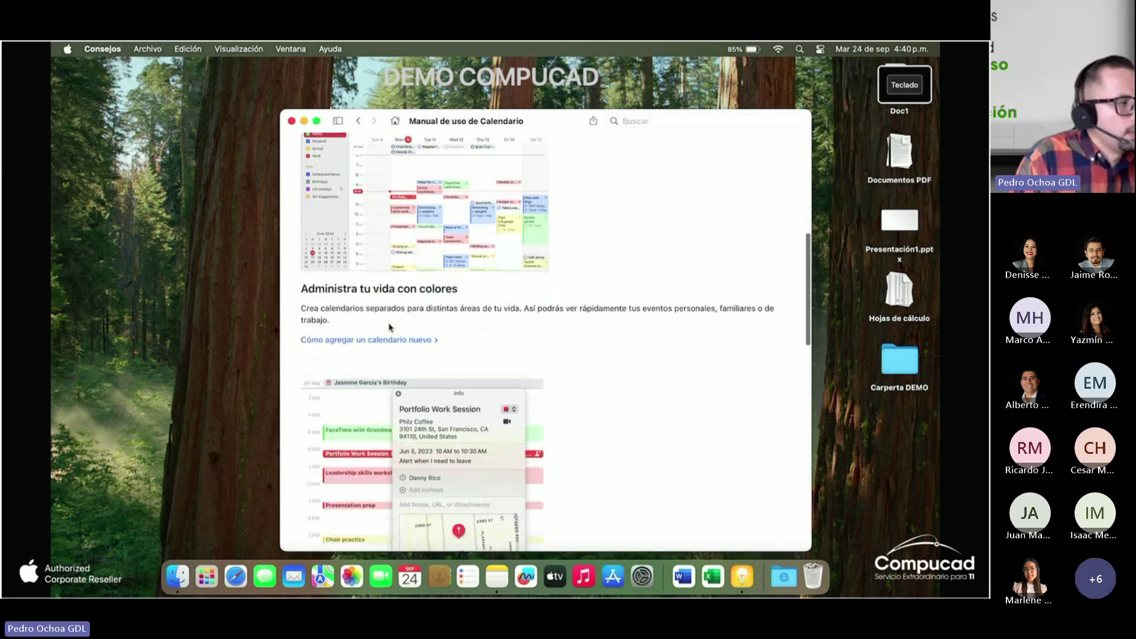
{"action": "scroll", "coordinate": [390, 327], "scroll_direction": "down", "scroll_amount": 8}
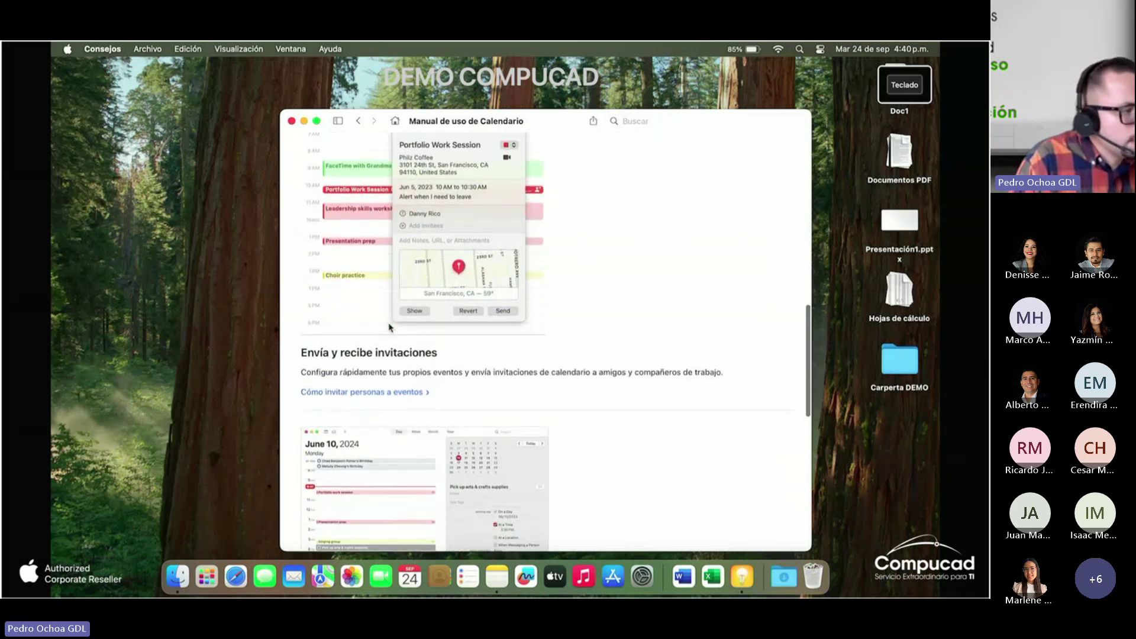
{"action": "scroll", "coordinate": [390, 327], "scroll_direction": "down", "scroll_amount": 9}
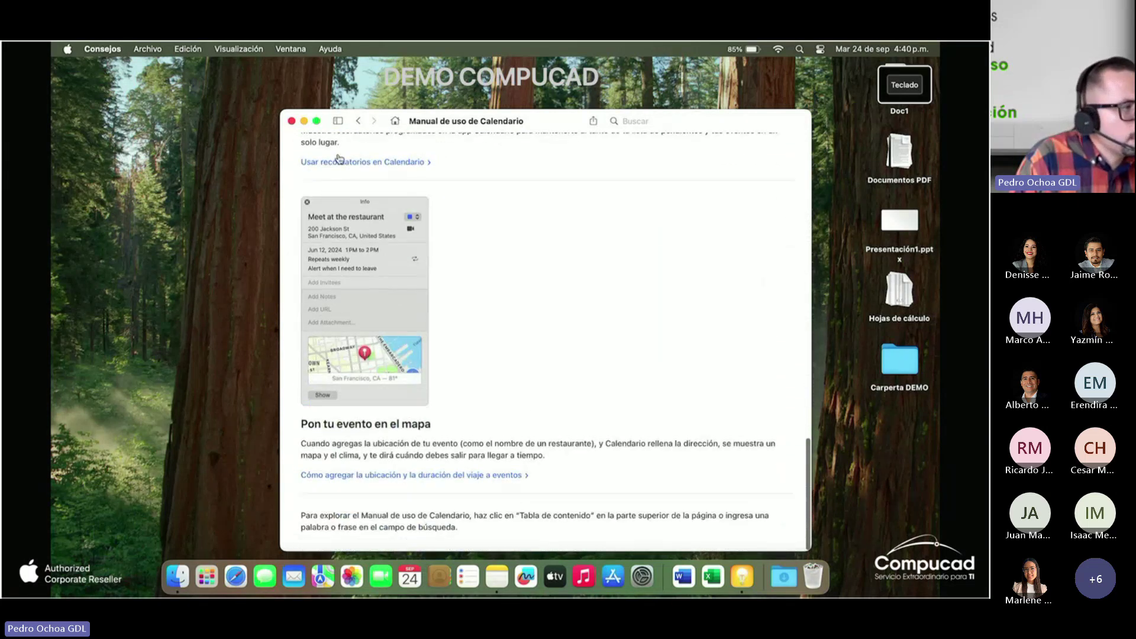
{"action": "left_click", "coordinate": [358, 121]}
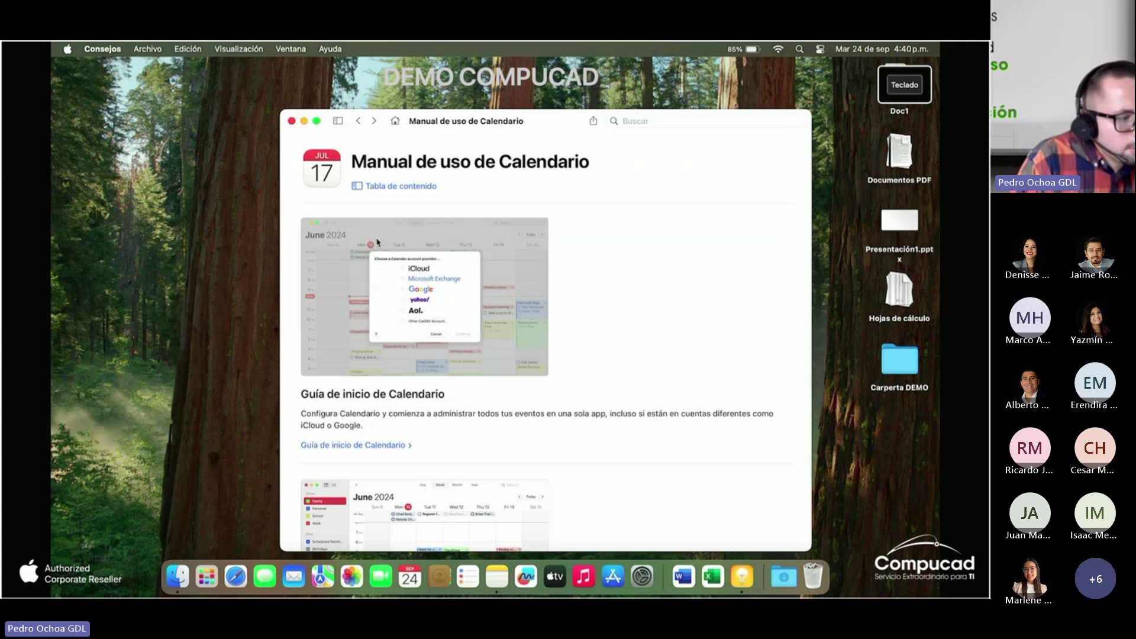
{"action": "left_click", "coordinate": [395, 121]}
Browse the Exploración, Comunicación and Entretenimiento app manuals and go back to the beginning of the Consejos home page.
{"action": "scroll", "coordinate": [447, 289], "scroll_direction": "down", "scroll_amount": 5}
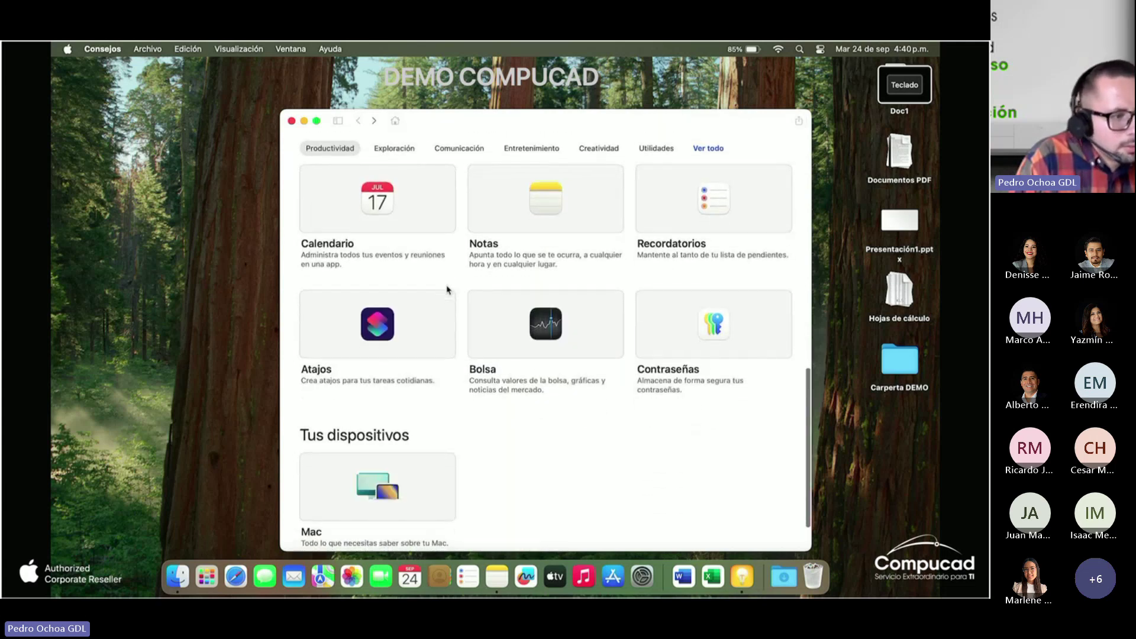
{"action": "scroll", "coordinate": [448, 290], "scroll_direction": "up", "scroll_amount": 4}
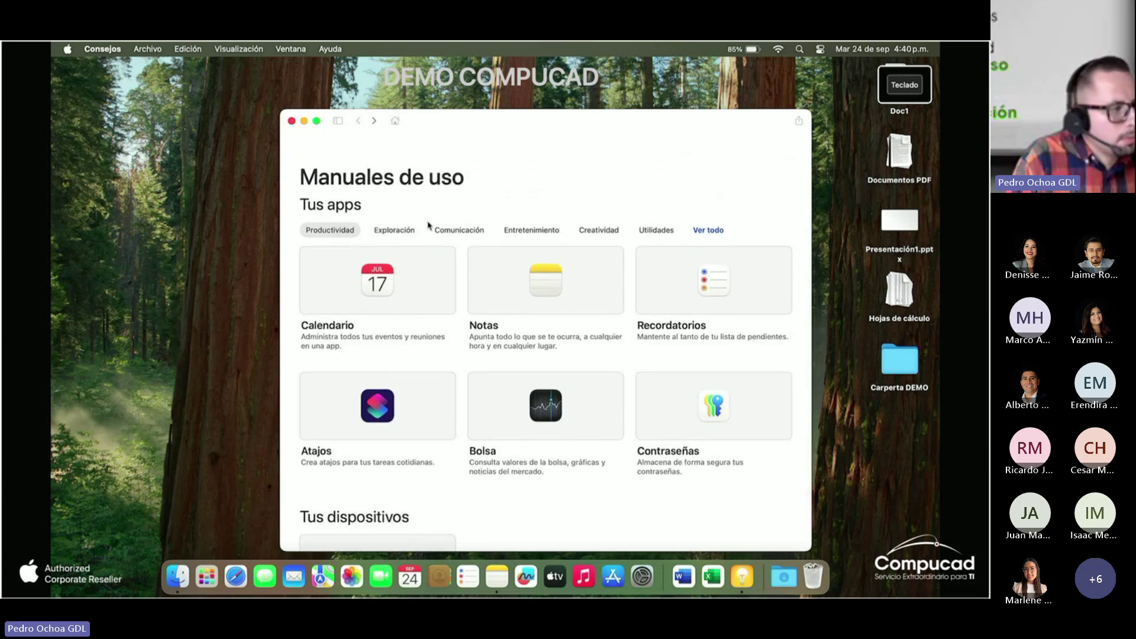
{"action": "left_click", "coordinate": [399, 230]}
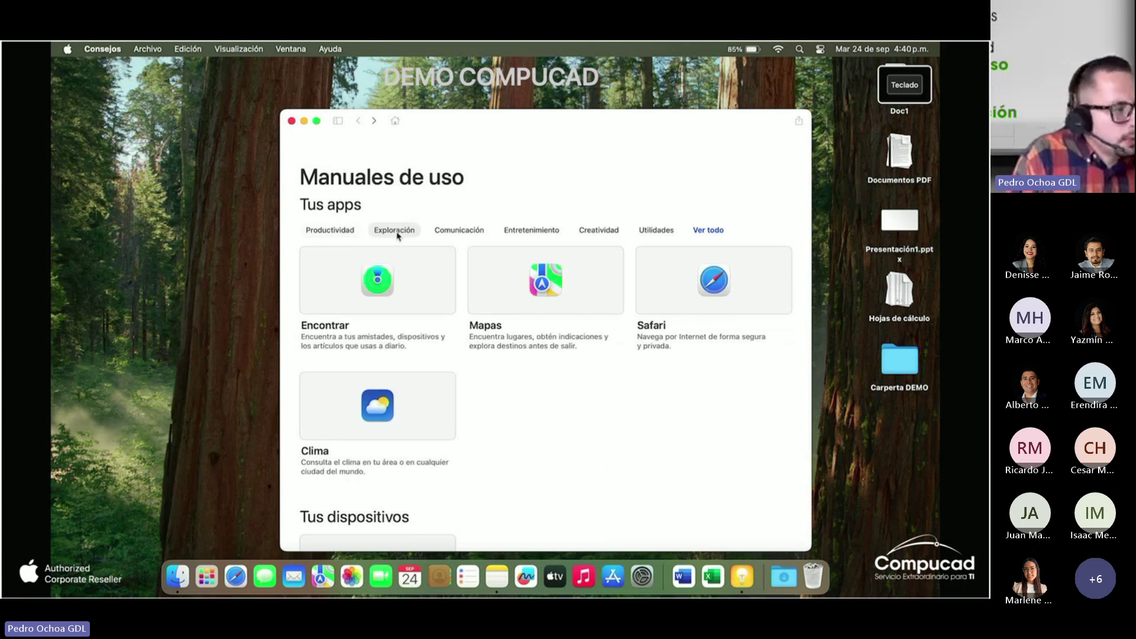
{"action": "left_click", "coordinate": [460, 231]}
{"action": "left_click", "coordinate": [530, 230]}
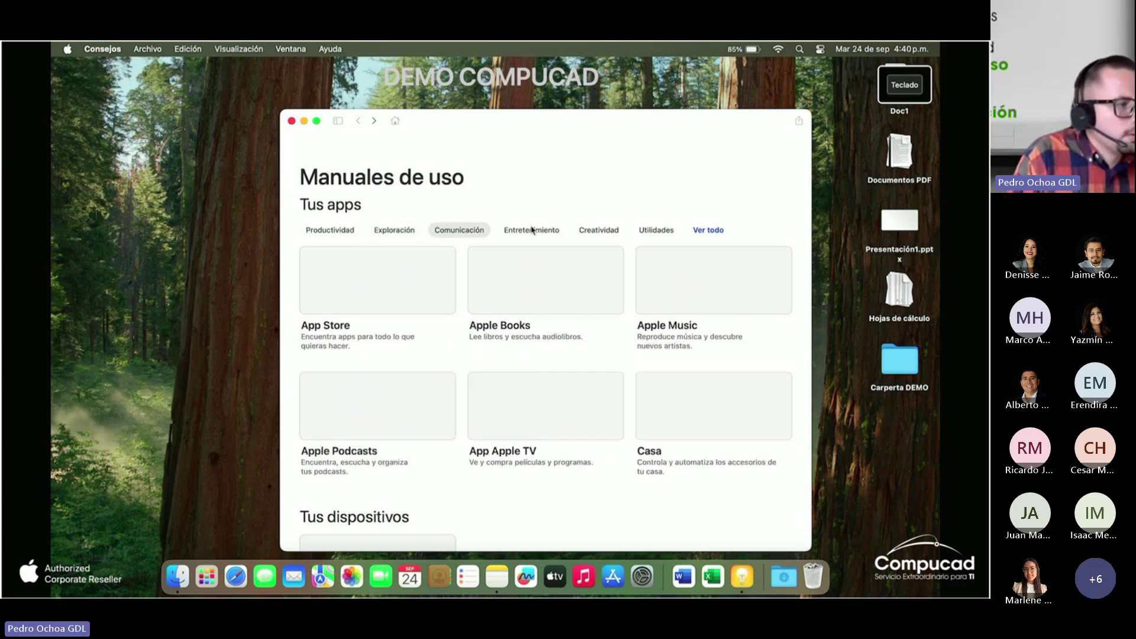
{"action": "scroll", "coordinate": [532, 231], "scroll_direction": "up", "scroll_amount": 3}
{"action": "scroll", "coordinate": [532, 230], "scroll_direction": "up", "scroll_amount": 8}
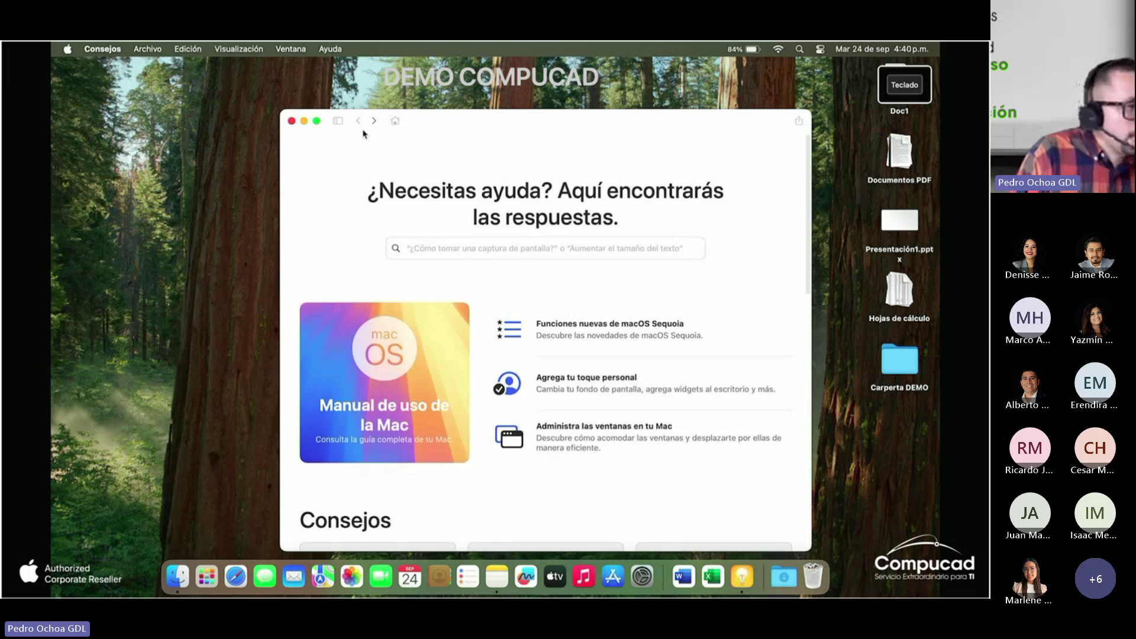
Close Consejos and reopen it from Finder's help with Consejos para tu Mac.
{"action": "left_click", "coordinate": [291, 121]}
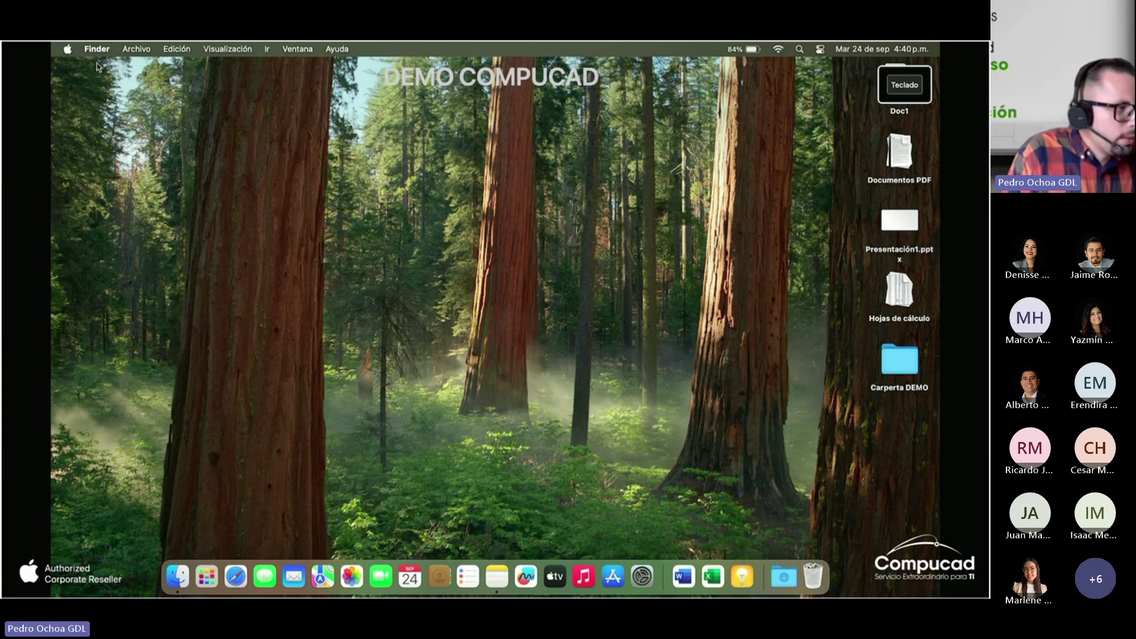
{"action": "left_click", "coordinate": [337, 49]}
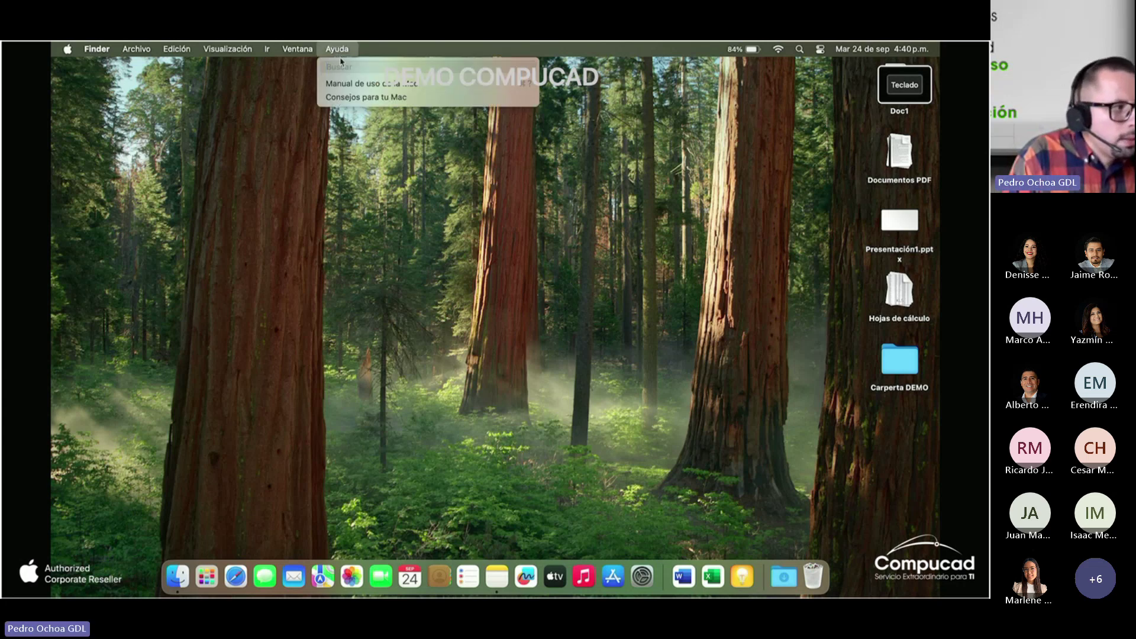
{"action": "left_click", "coordinate": [343, 99]}
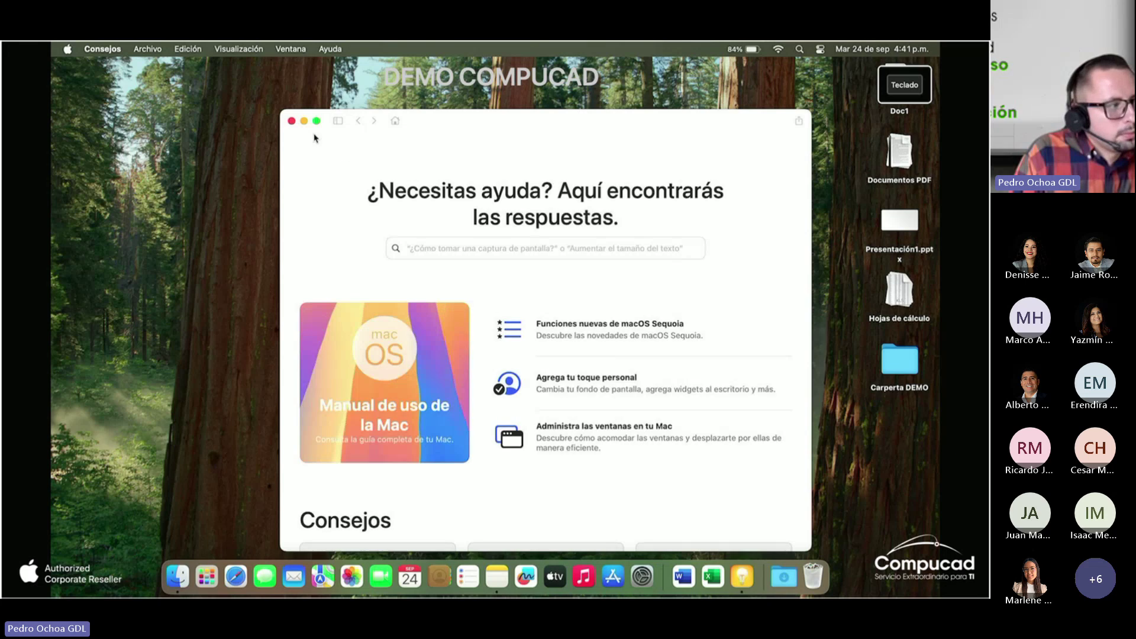
Close the Consejos window, look up "consejos" in Spotlight and dismiss the search.
{"action": "left_click", "coordinate": [291, 120]}
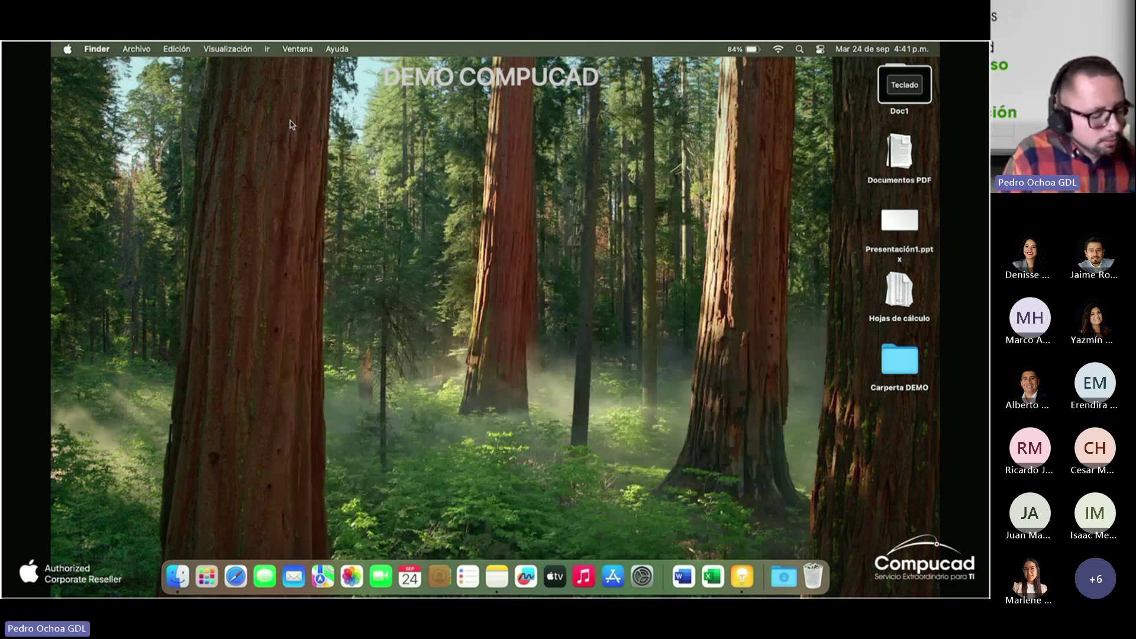
{"action": "key", "text": "super+space"}
{"action": "type", "text": "consejos"}
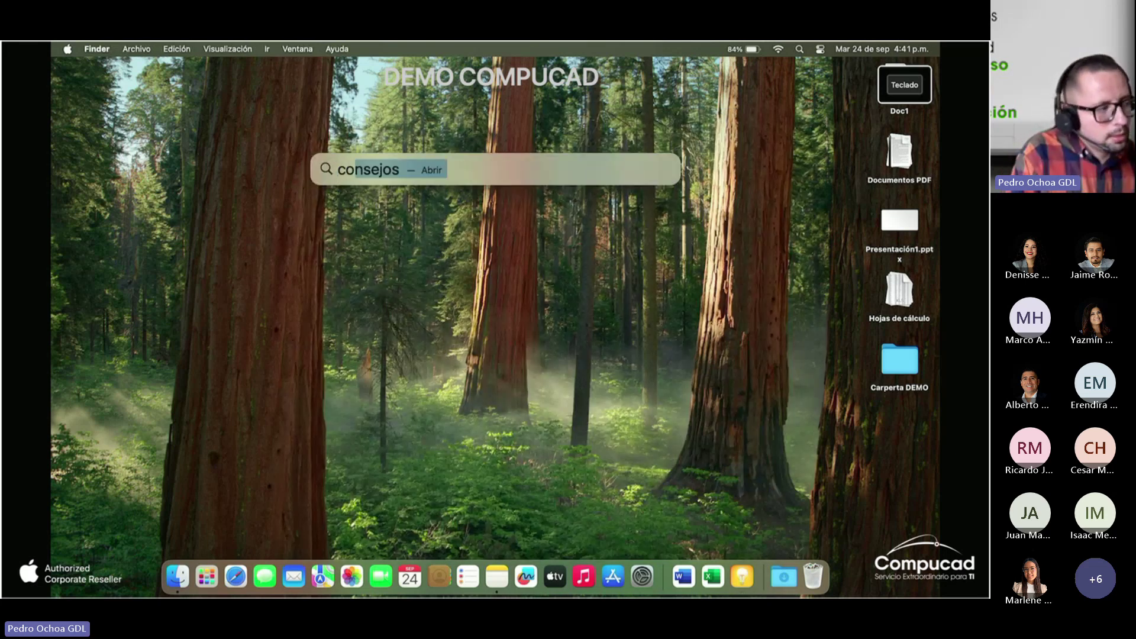
{"action": "key", "text": "Escape"}
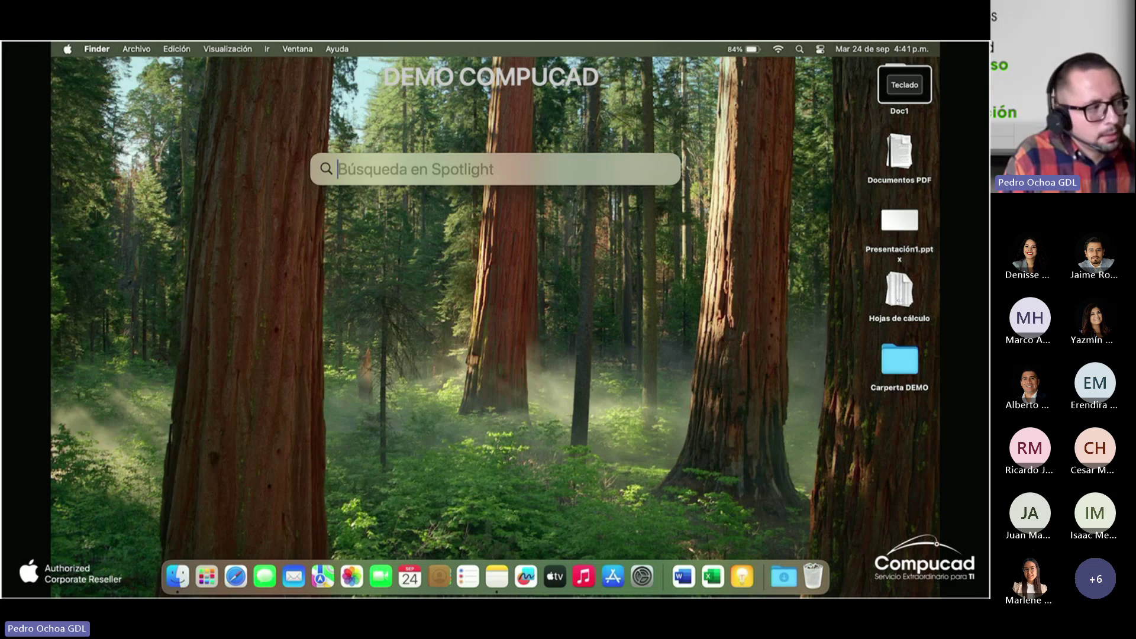
{"action": "key", "text": "Escape"}
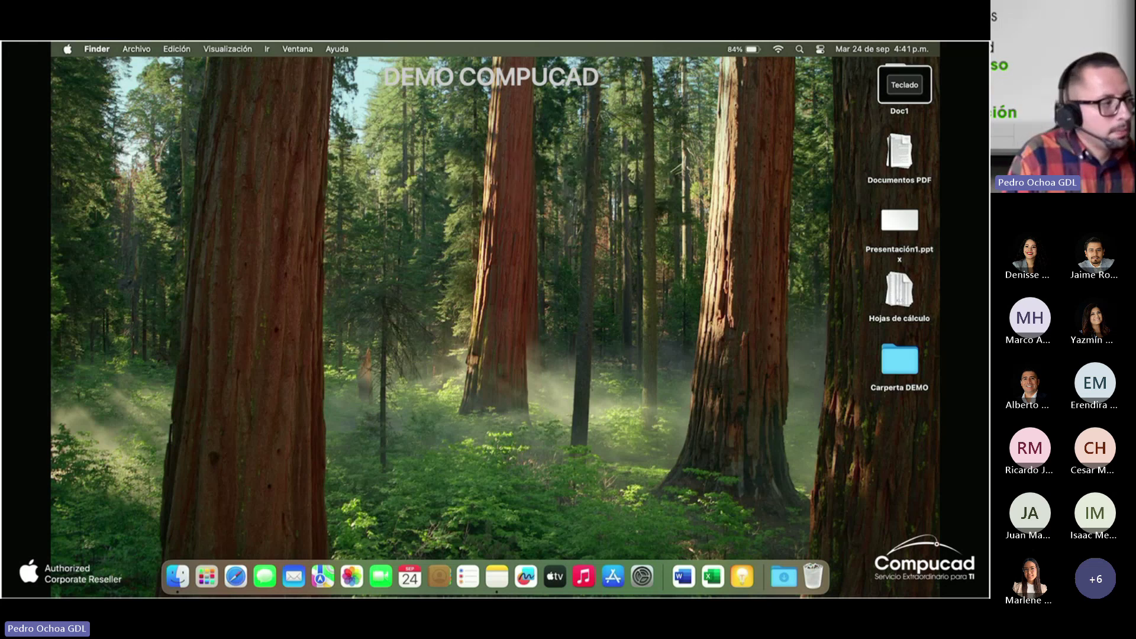
Examine Finder's window commands and its help options.
{"action": "left_click", "coordinate": [344, 50]}
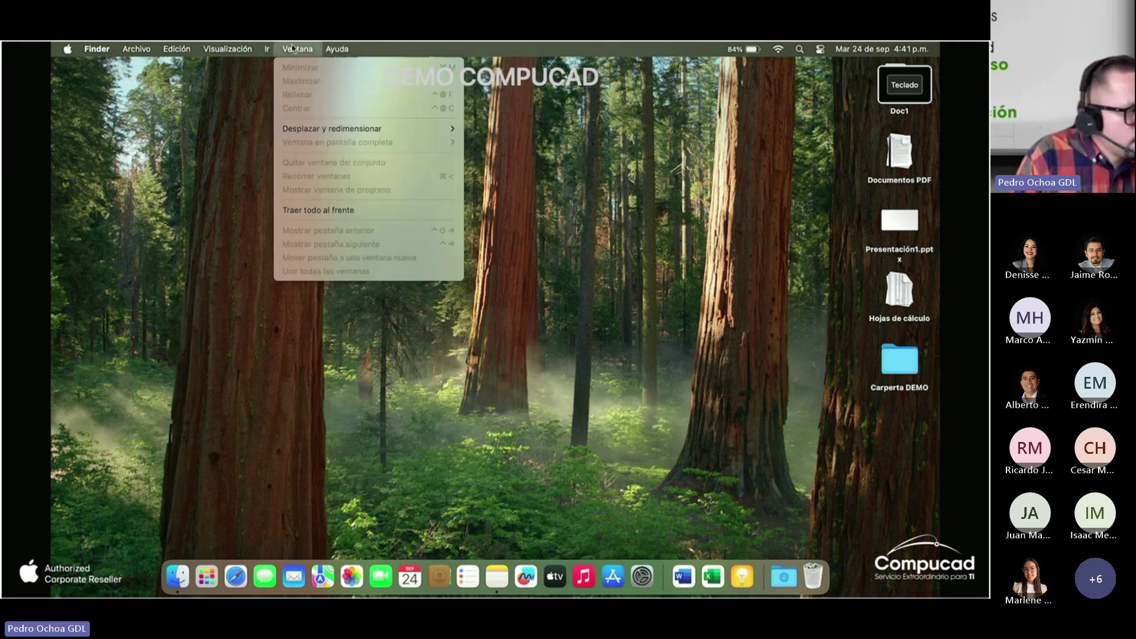
{"action": "mouse_move", "coordinate": [168, 46]}
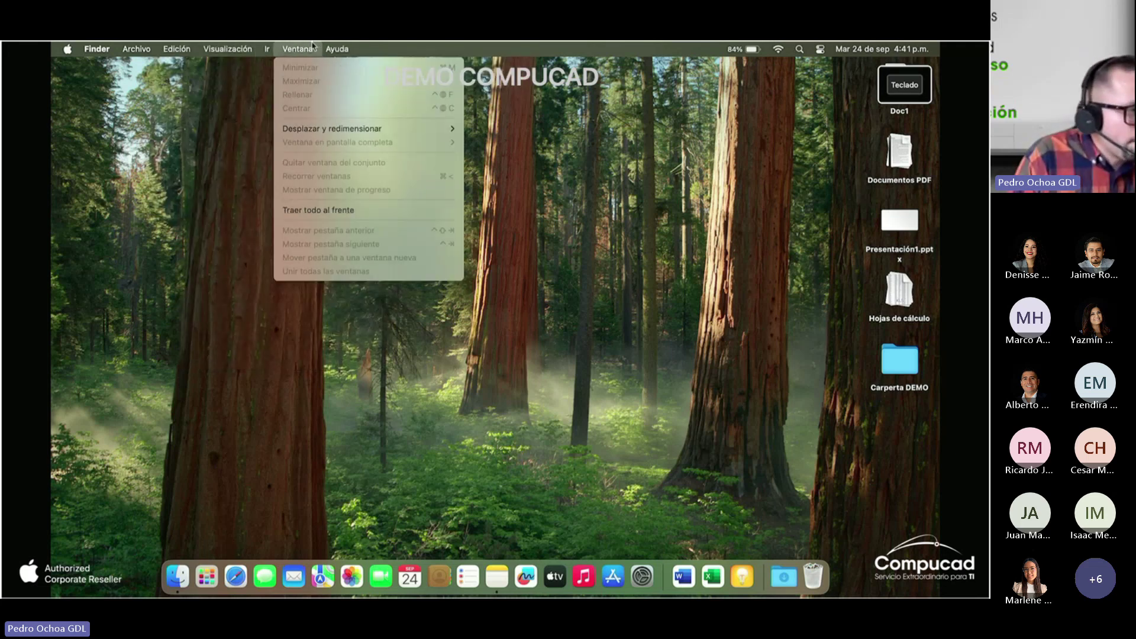
{"action": "mouse_move", "coordinate": [299, 54]}
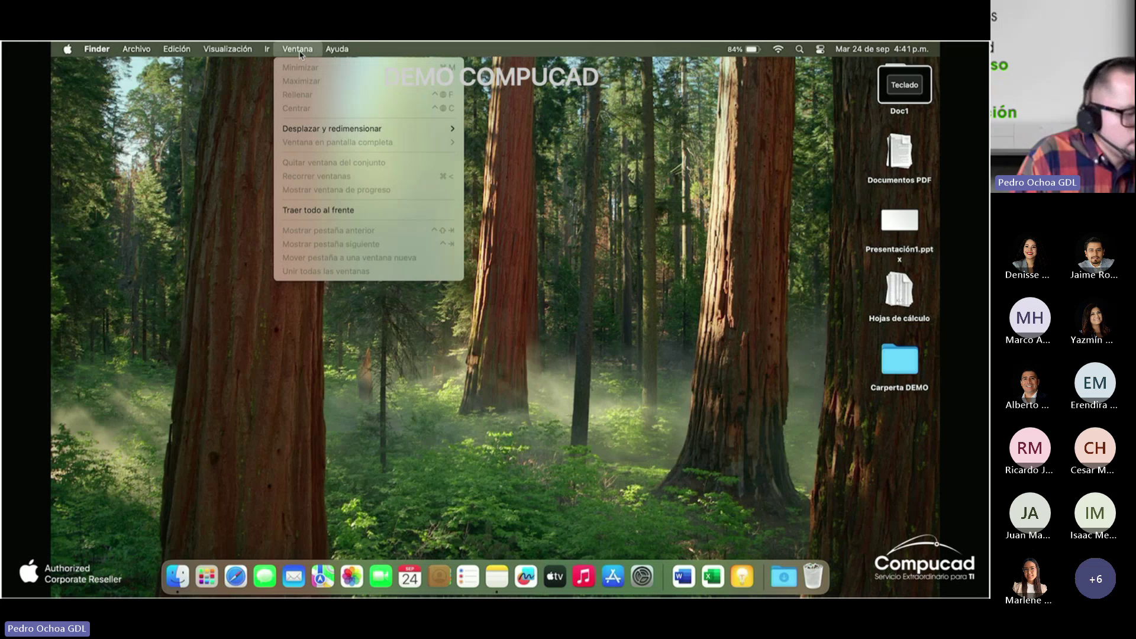
{"action": "mouse_move", "coordinate": [340, 52]}
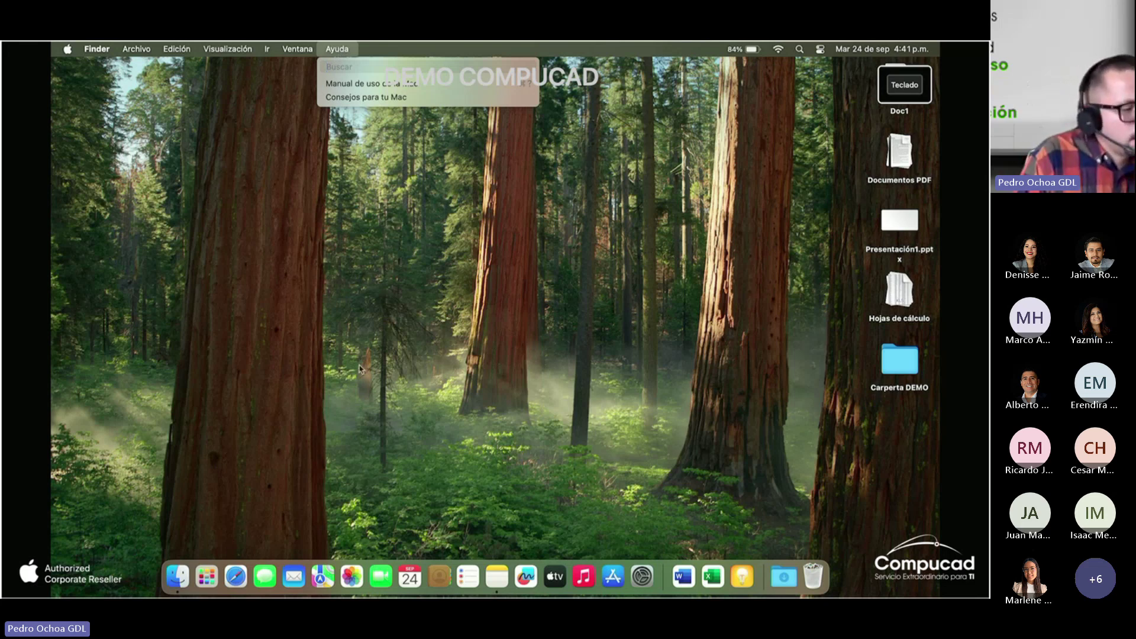
Open Notas, move its window aside and search the app's help for "conte".
{"action": "left_click", "coordinate": [496, 577]}
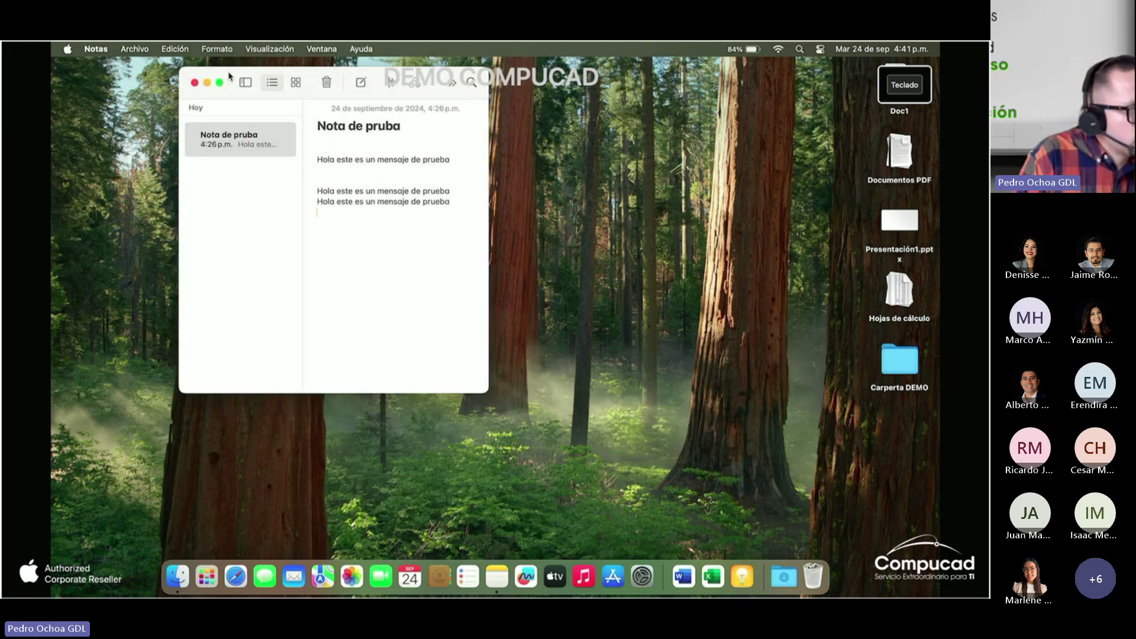
{"action": "left_click_drag", "start_coordinate": [230, 65], "coordinate": [115, 89]}
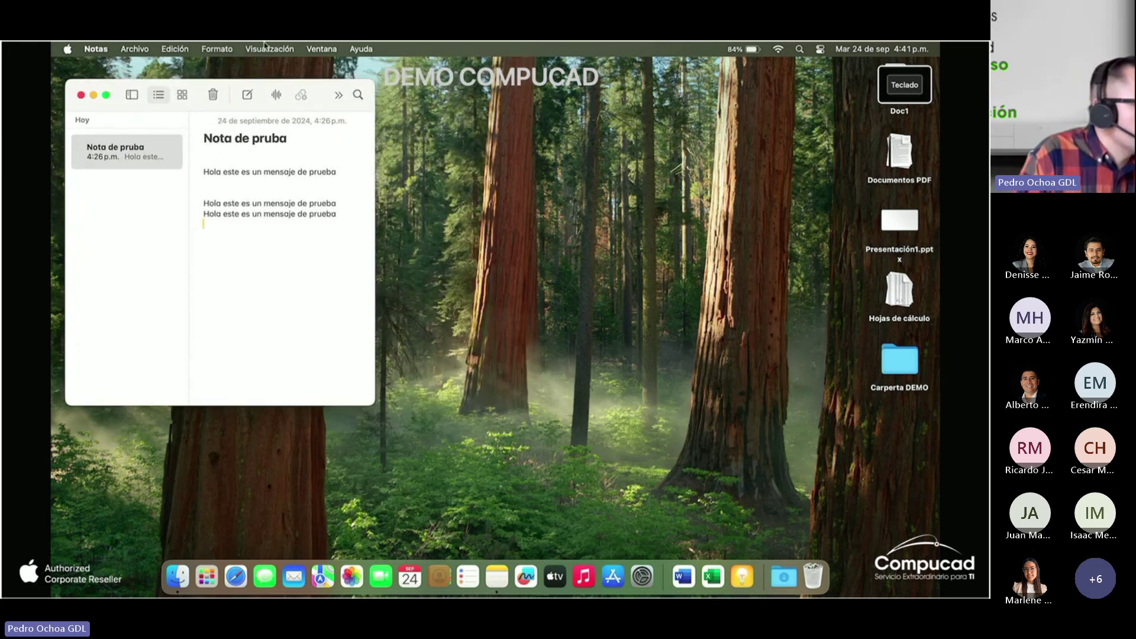
{"action": "left_click", "coordinate": [362, 49]}
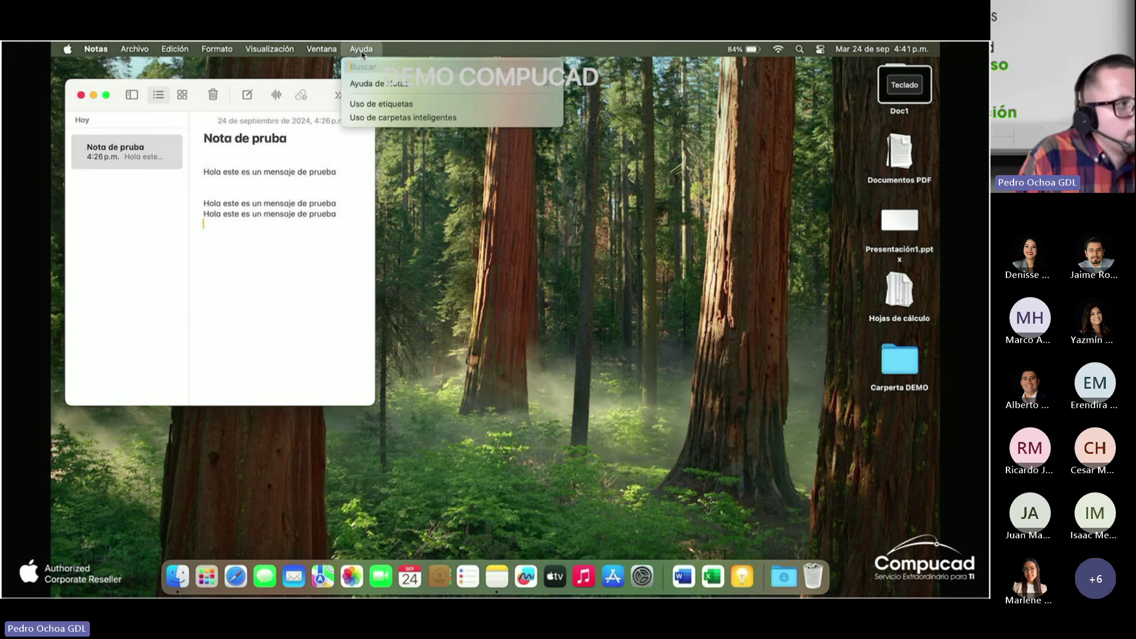
{"action": "type", "text": "conte"}
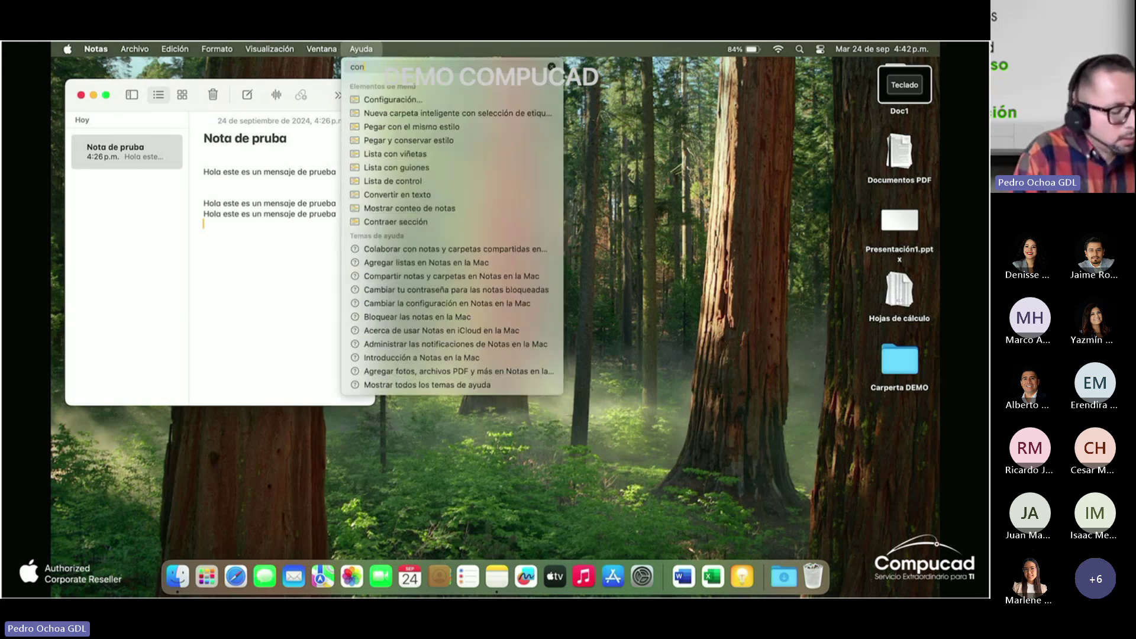
Show the note count in Notas and hide the folder sidebar.
{"action": "mouse_move", "coordinate": [380, 101]}
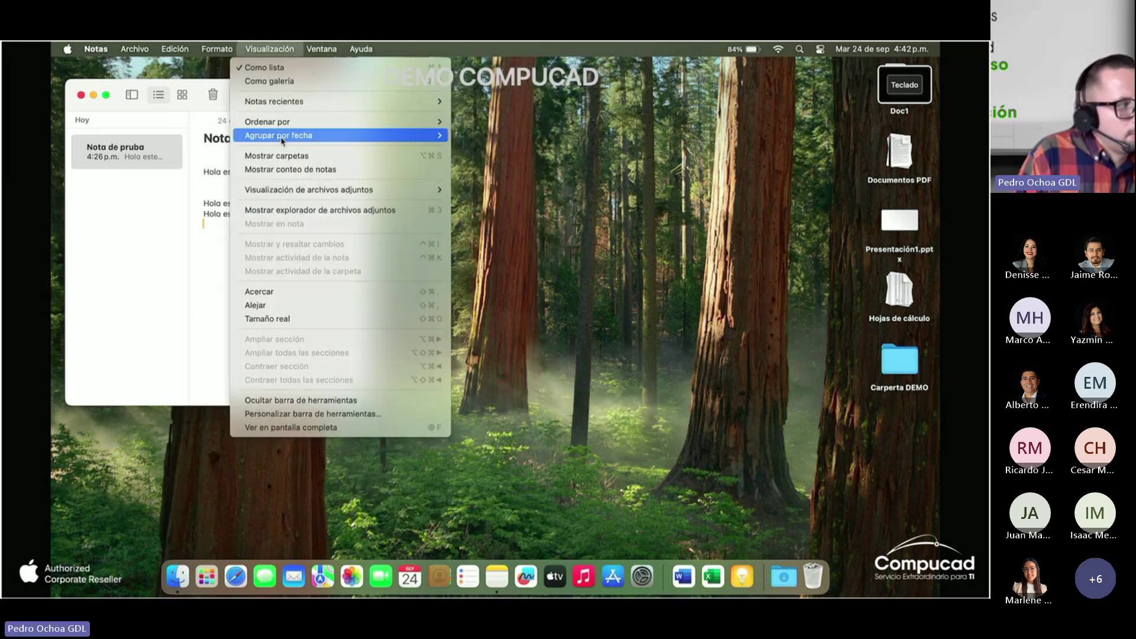
{"action": "left_click", "coordinate": [290, 171]}
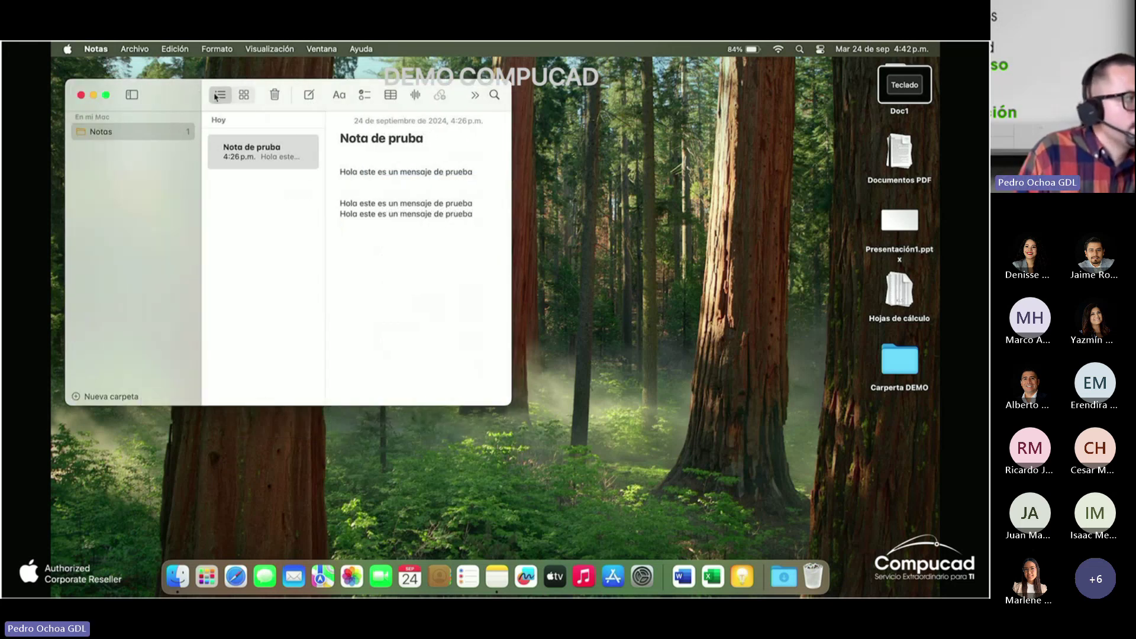
{"action": "left_click", "coordinate": [131, 95]}
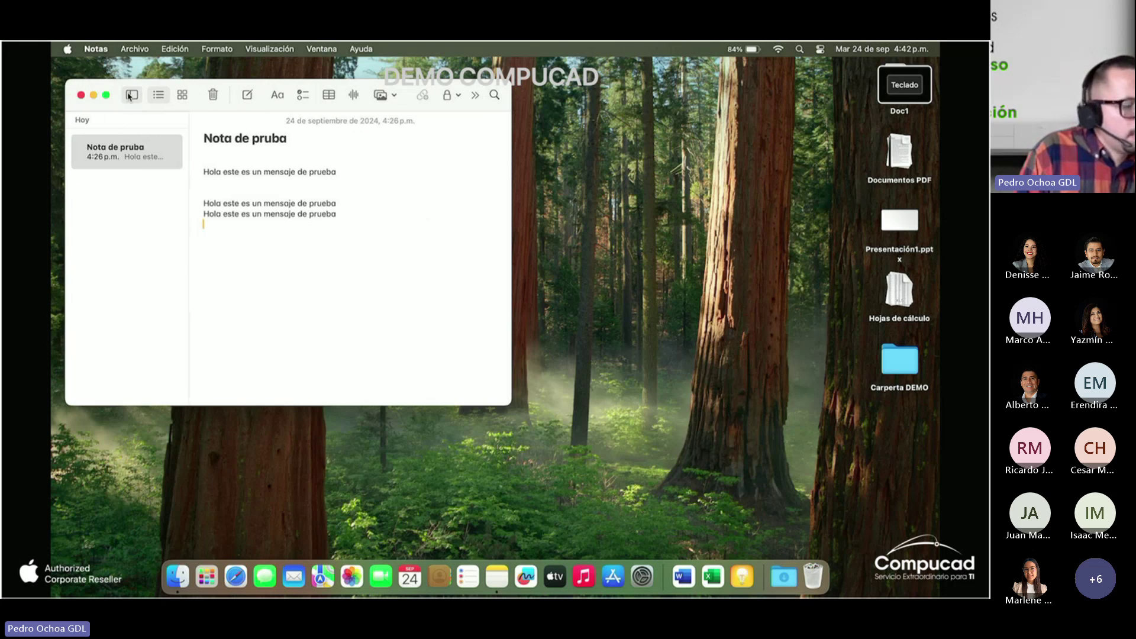
Open Escritorio in Finder, search the help for "ruta" and hide the path bar with Ocultar barra de ruta.
{"action": "left_click", "coordinate": [178, 574]}
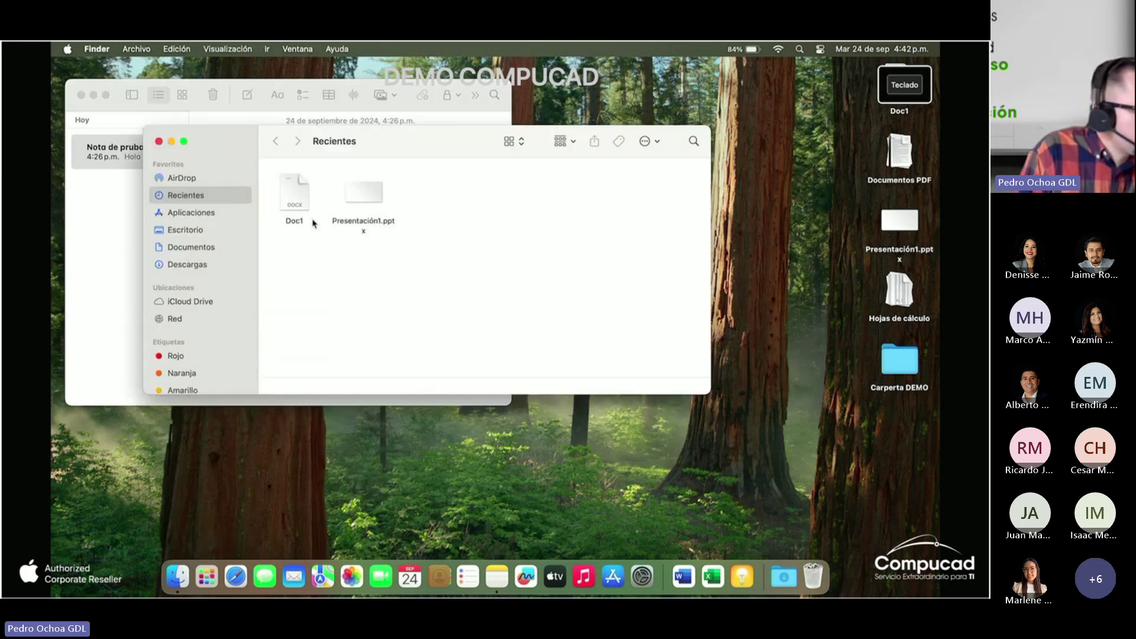
{"action": "left_click", "coordinate": [184, 230]}
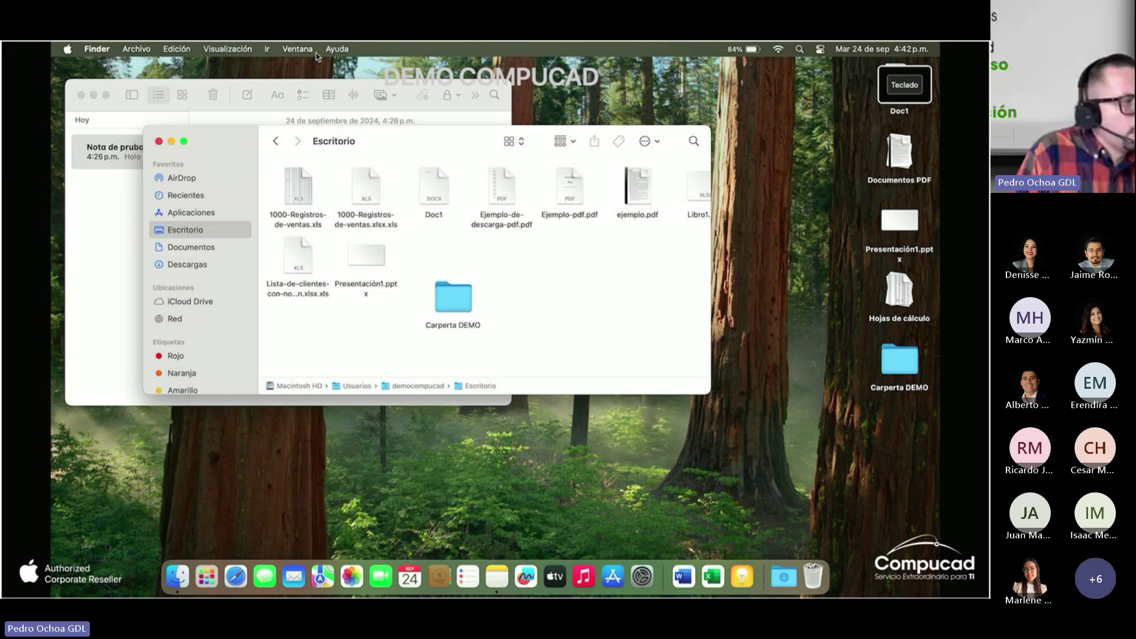
{"action": "left_click", "coordinate": [336, 49]}
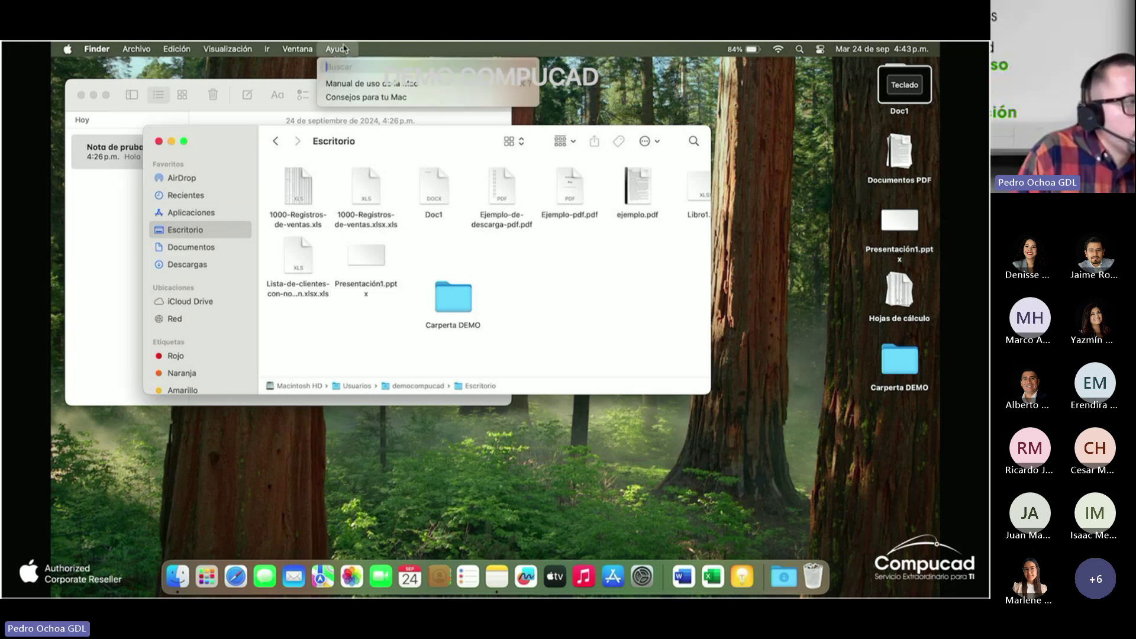
{"action": "mouse_move", "coordinate": [234, 48]}
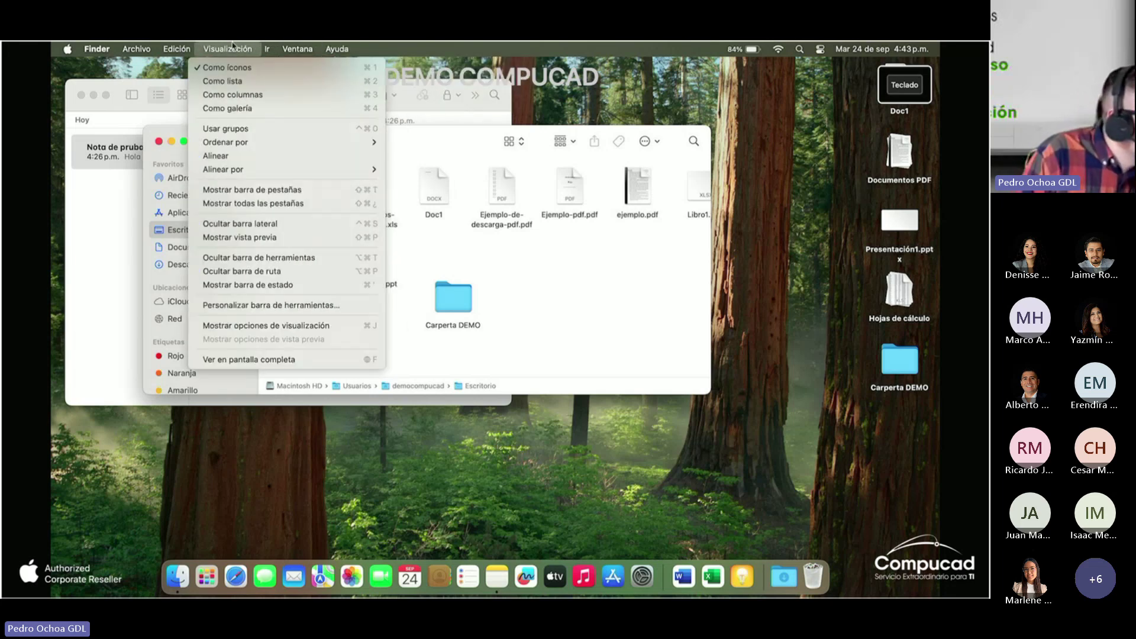
{"action": "mouse_move", "coordinate": [337, 48]}
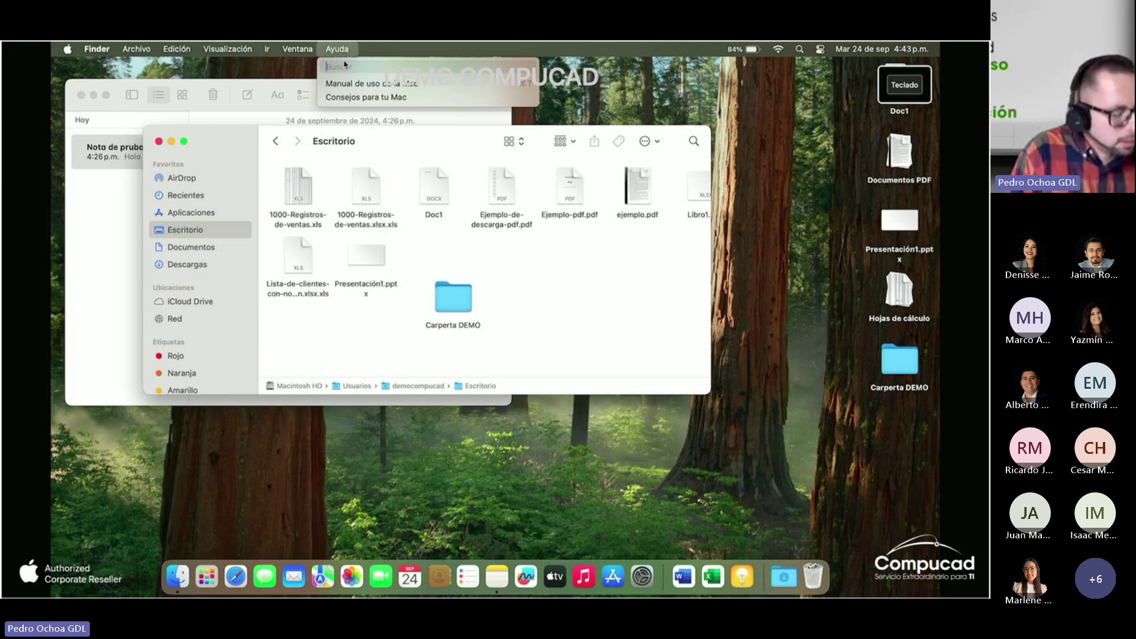
{"action": "type", "text": "ruta"}
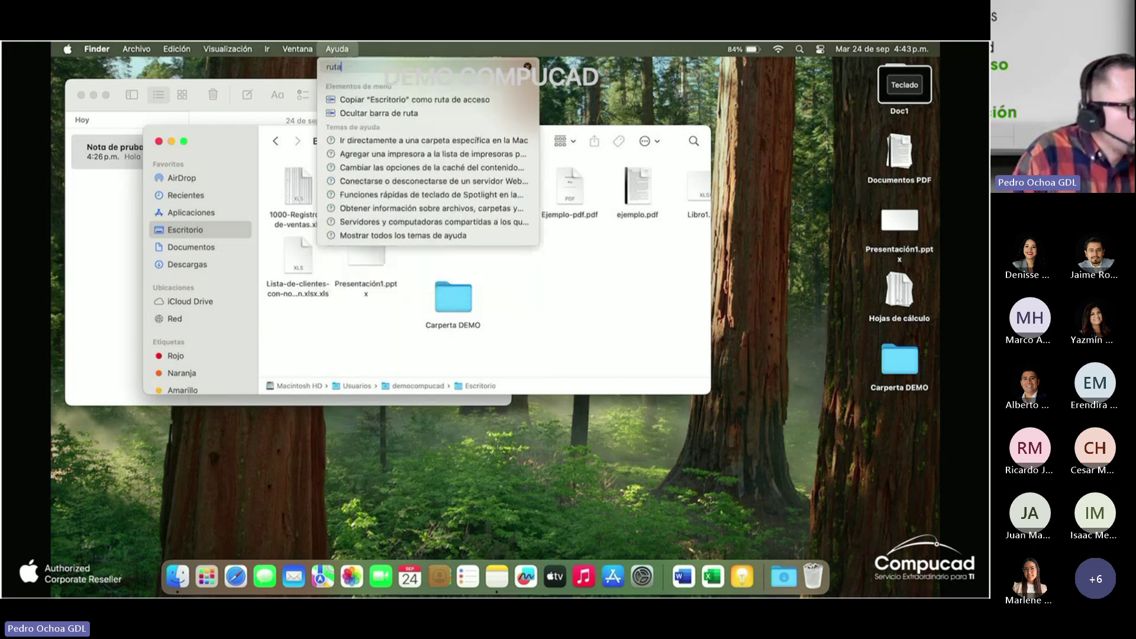
{"action": "mouse_move", "coordinate": [368, 113]}
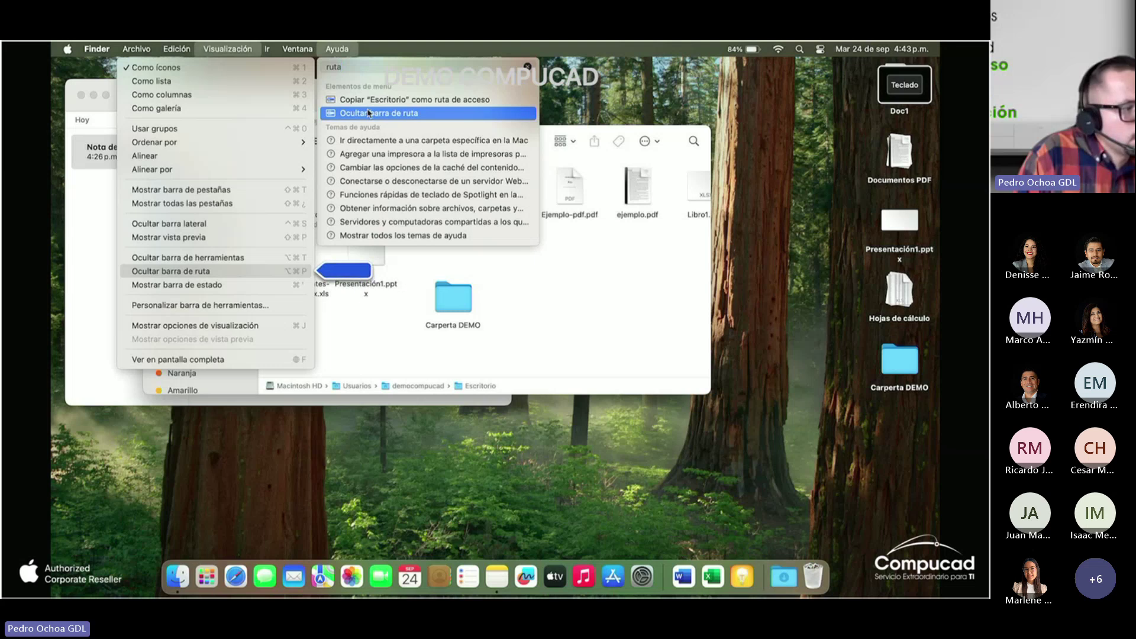
{"action": "left_click", "coordinate": [368, 112]}
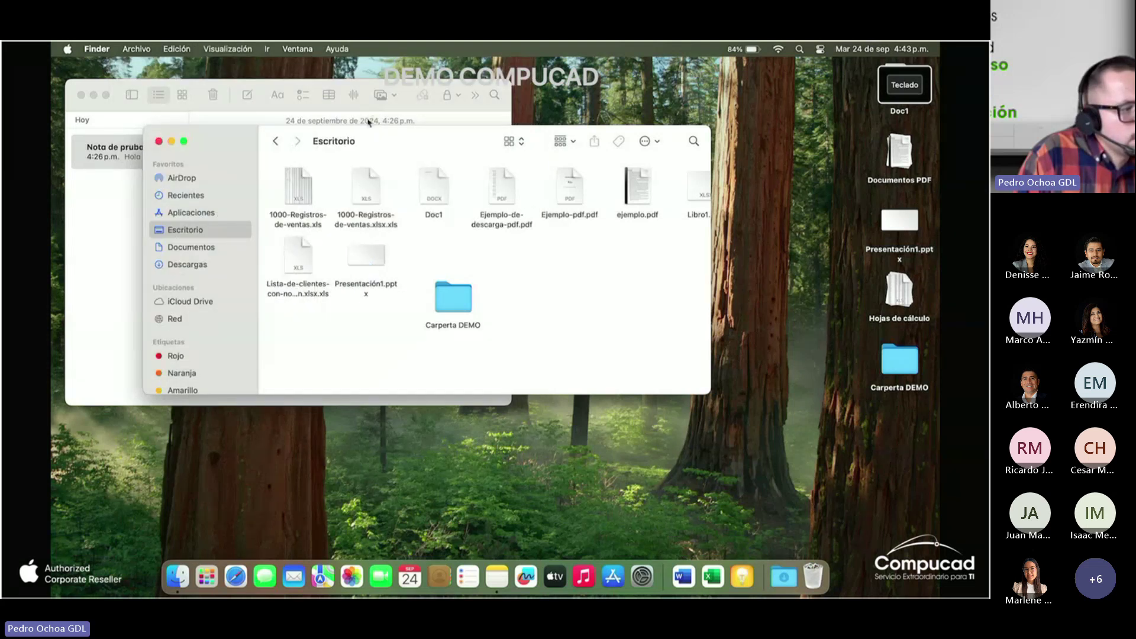
Show the preview pane and the path bar in the Escritorio window.
{"action": "left_click", "coordinate": [344, 50]}
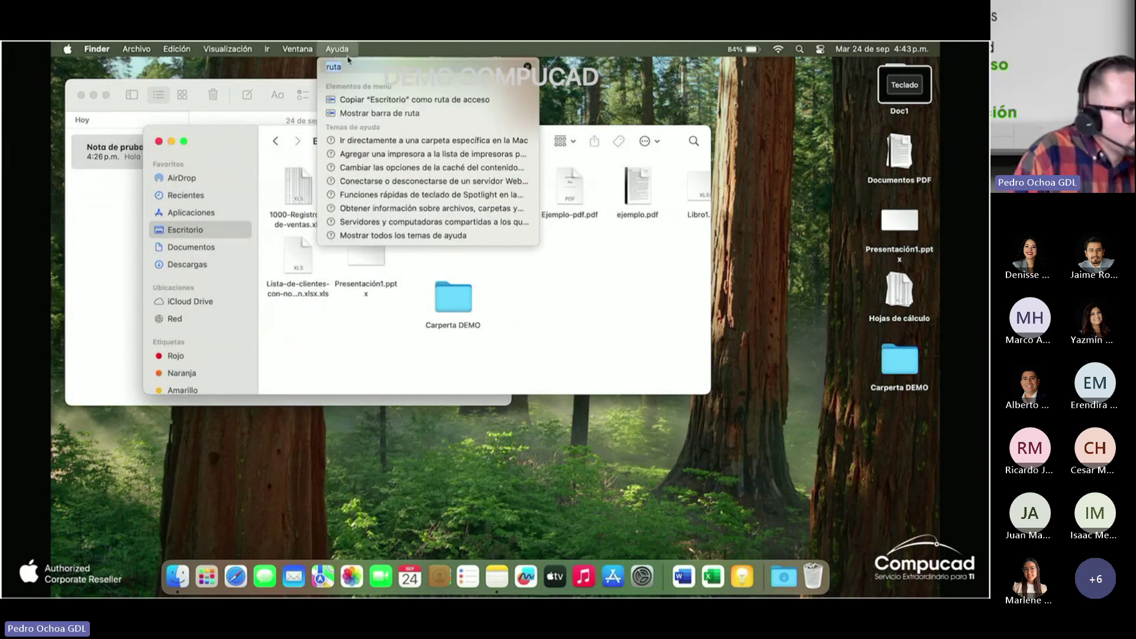
{"action": "mouse_move", "coordinate": [357, 114]}
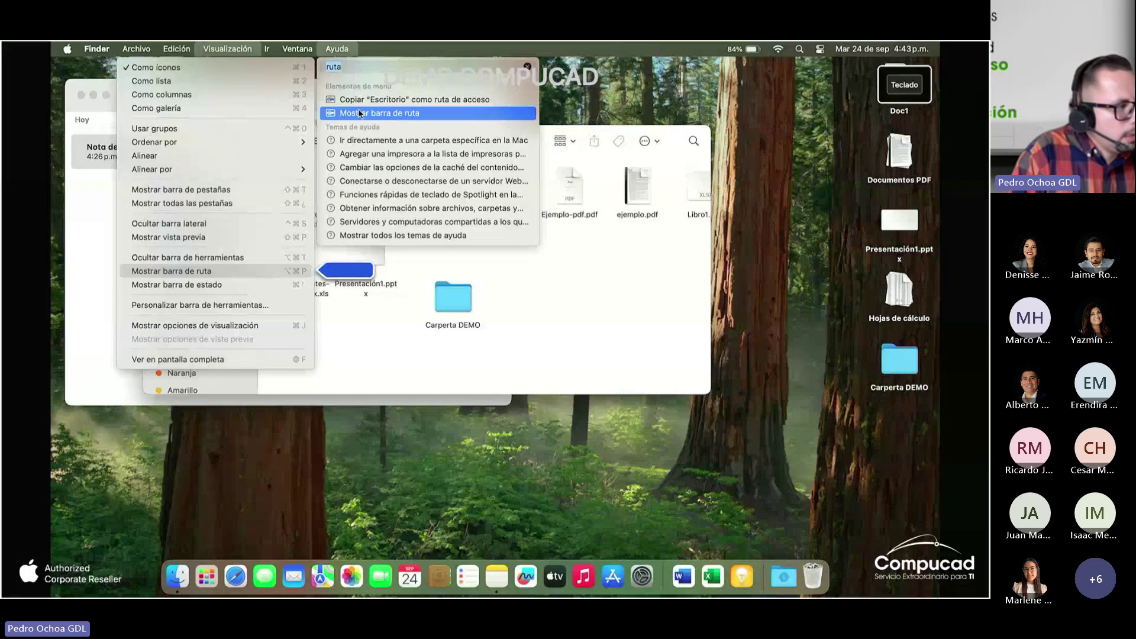
{"action": "left_click", "coordinate": [294, 239]}
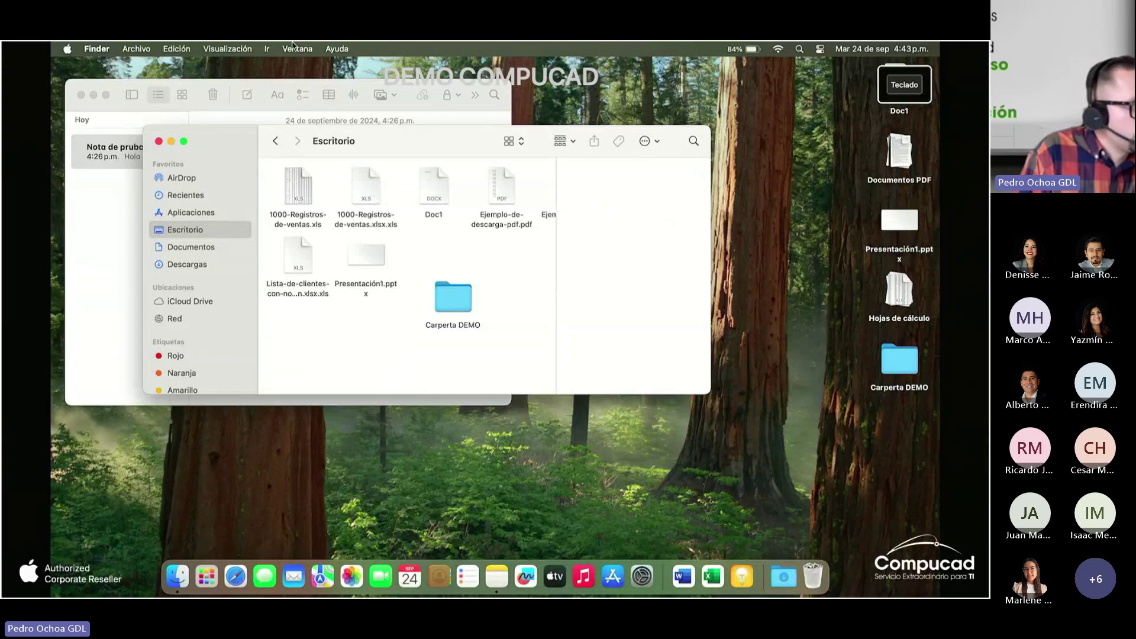
{"action": "left_click", "coordinate": [335, 49]}
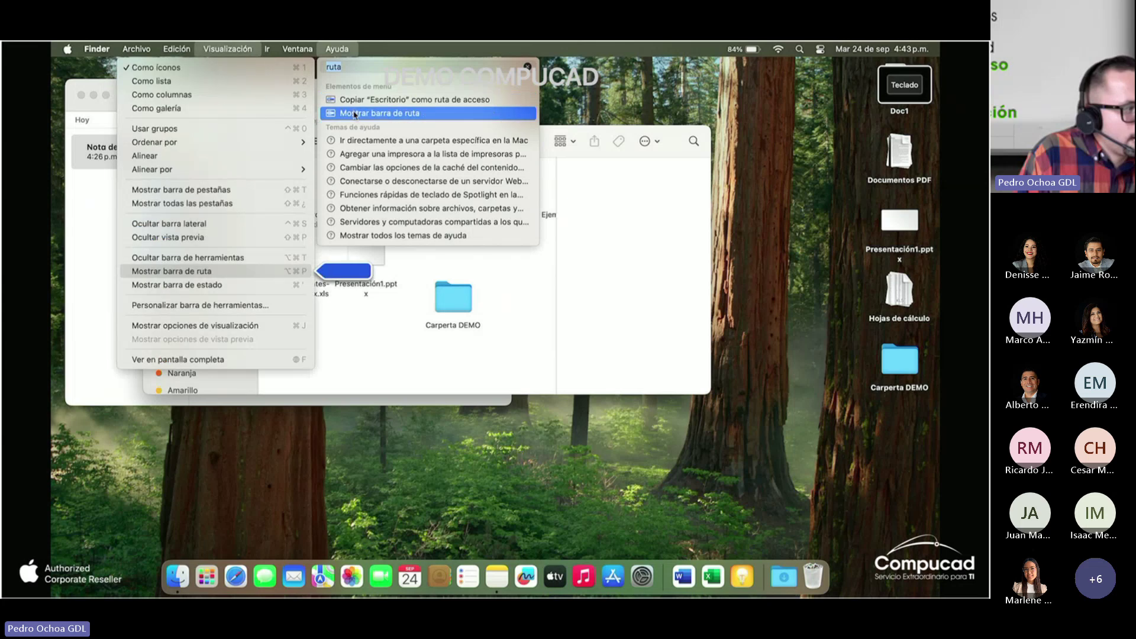
{"action": "left_click", "coordinate": [251, 273]}
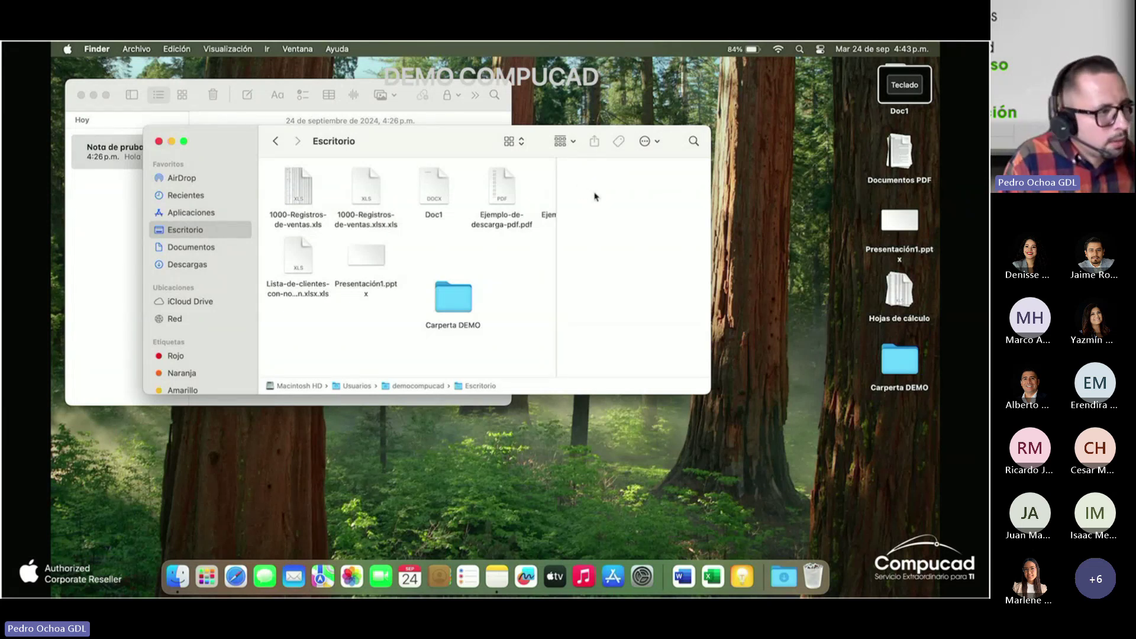
Clear Finder's help search, open Manual de uso de la Mac and look through its topics.
{"action": "left_click", "coordinate": [338, 49]}
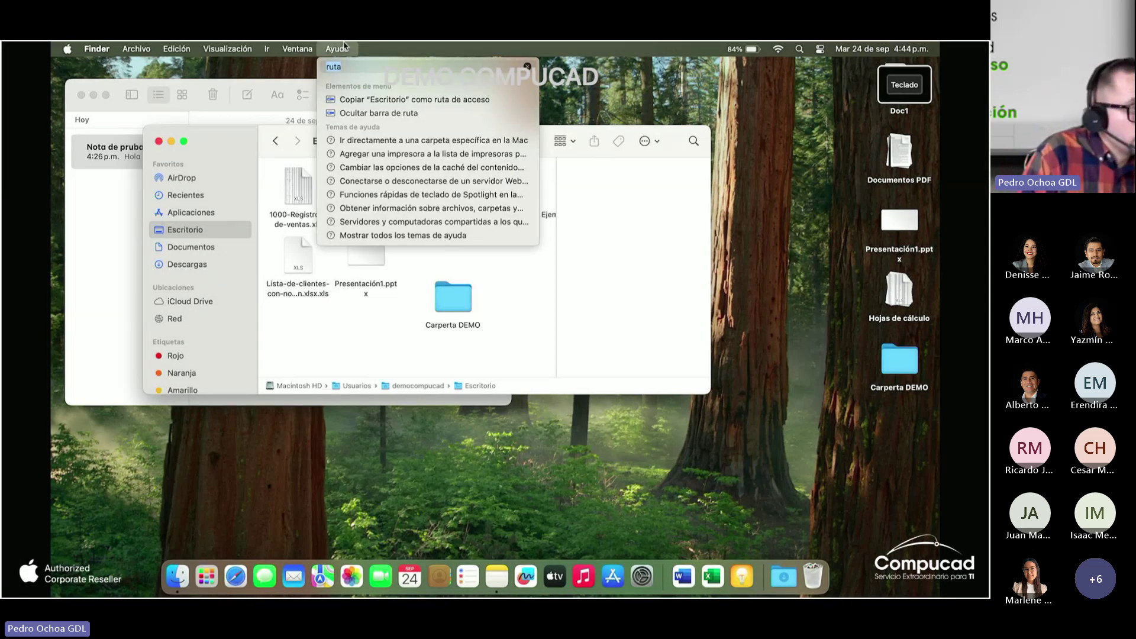
{"action": "key", "text": "BackSpace"}
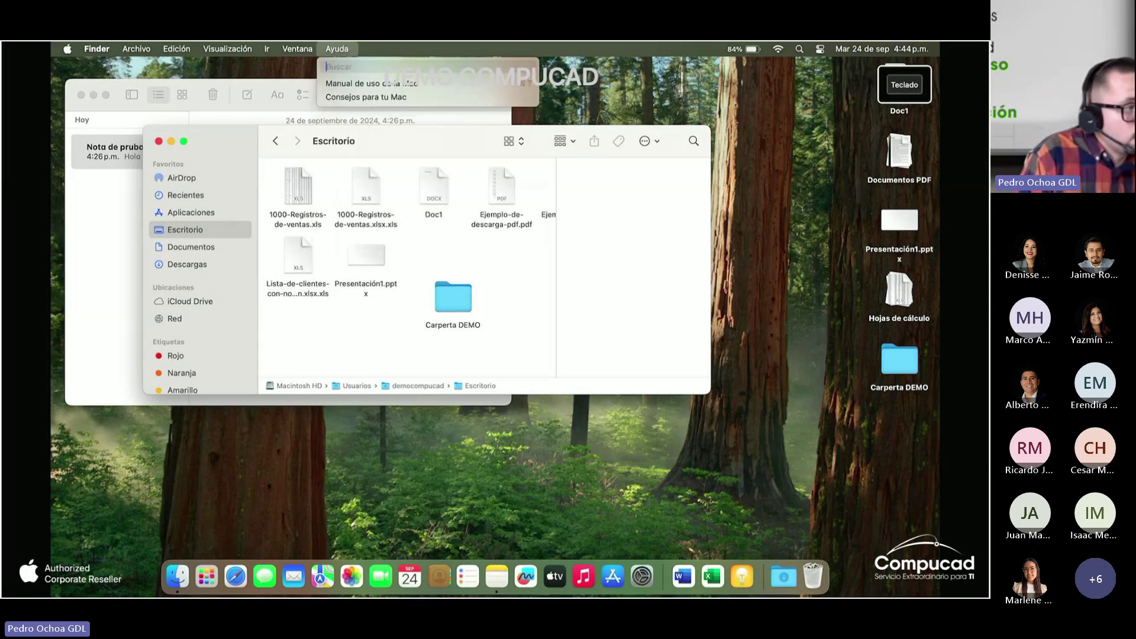
{"action": "left_click", "coordinate": [351, 84]}
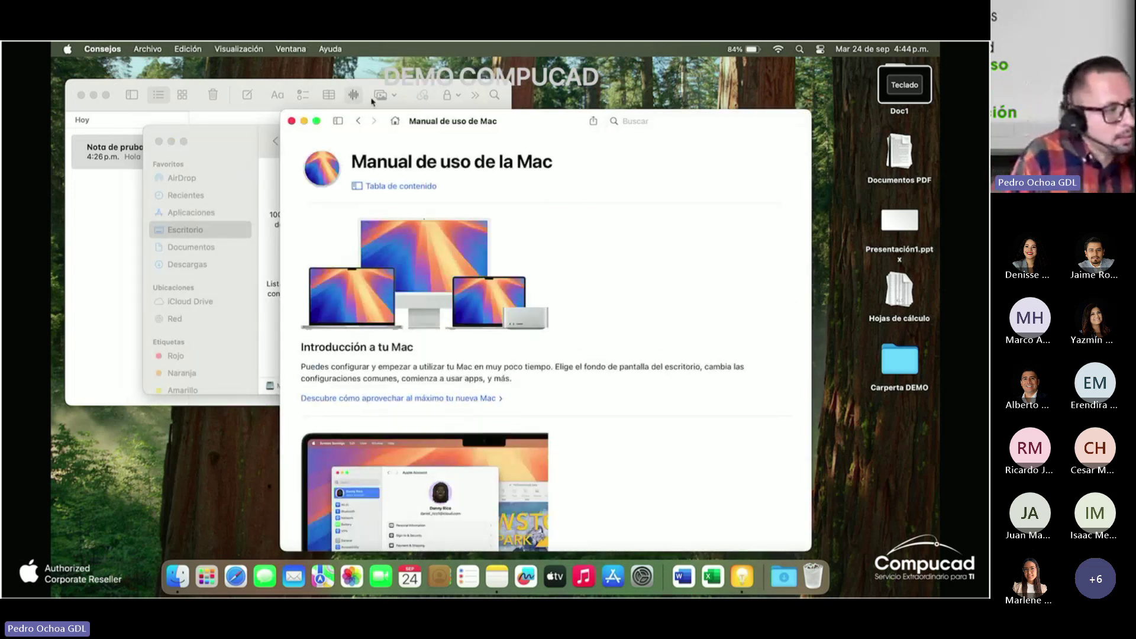
{"action": "scroll", "coordinate": [397, 289], "scroll_direction": "down", "scroll_amount": 10}
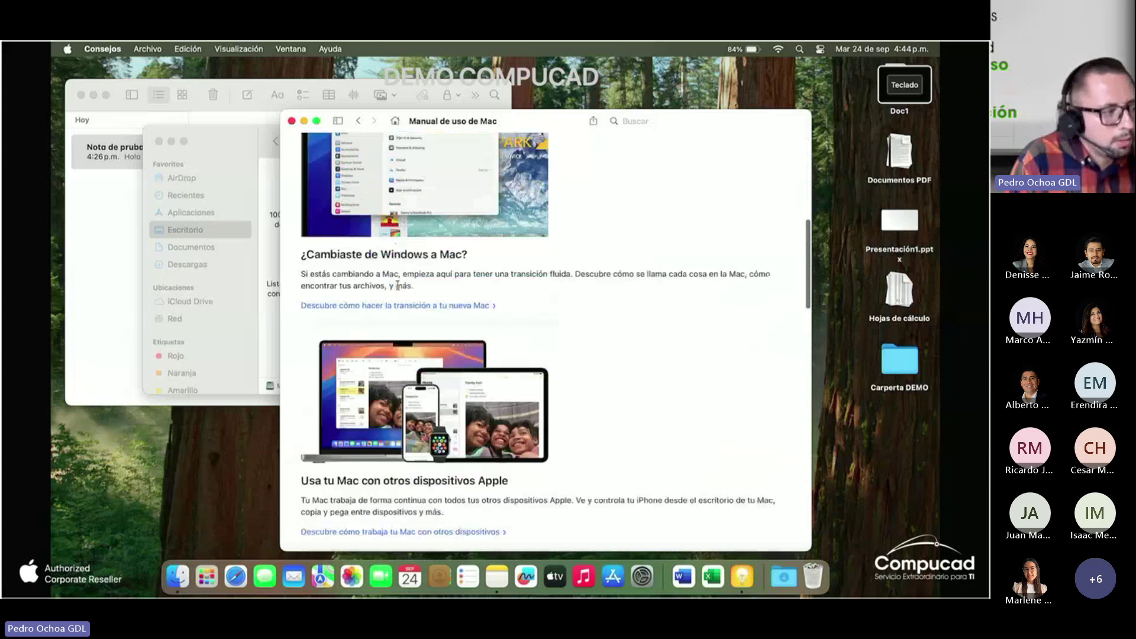
{"action": "scroll", "coordinate": [397, 289], "scroll_direction": "down", "scroll_amount": 10}
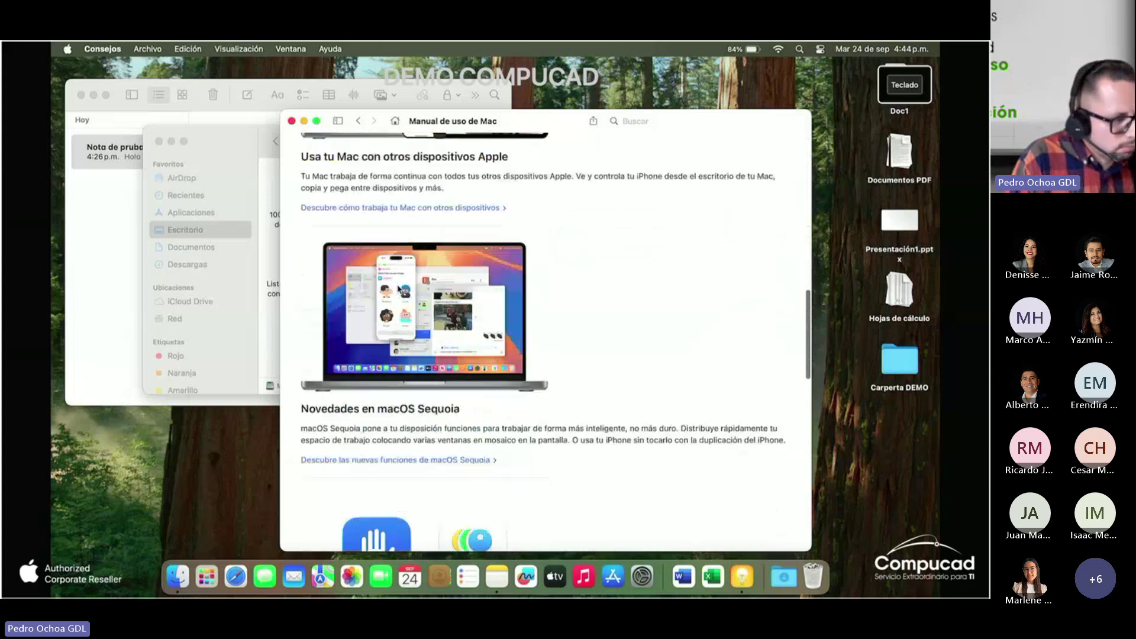
{"action": "scroll", "coordinate": [397, 290], "scroll_direction": "down", "scroll_amount": 3}
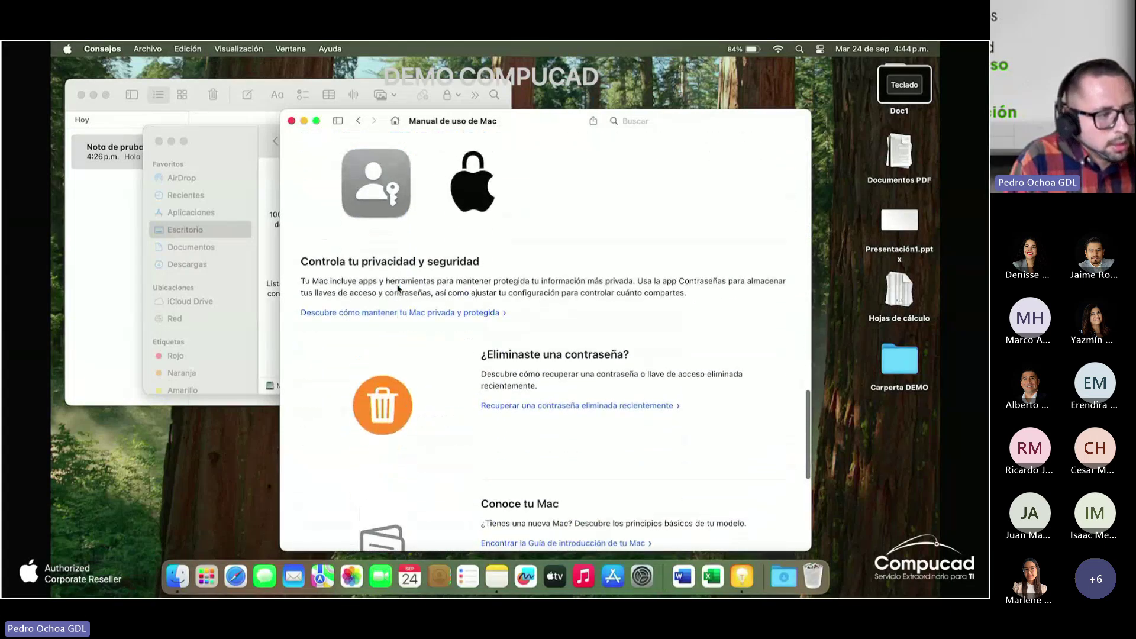
{"action": "scroll", "coordinate": [398, 287], "scroll_direction": "up", "scroll_amount": 8}
{"action": "scroll", "coordinate": [398, 289], "scroll_direction": "up", "scroll_amount": 2}
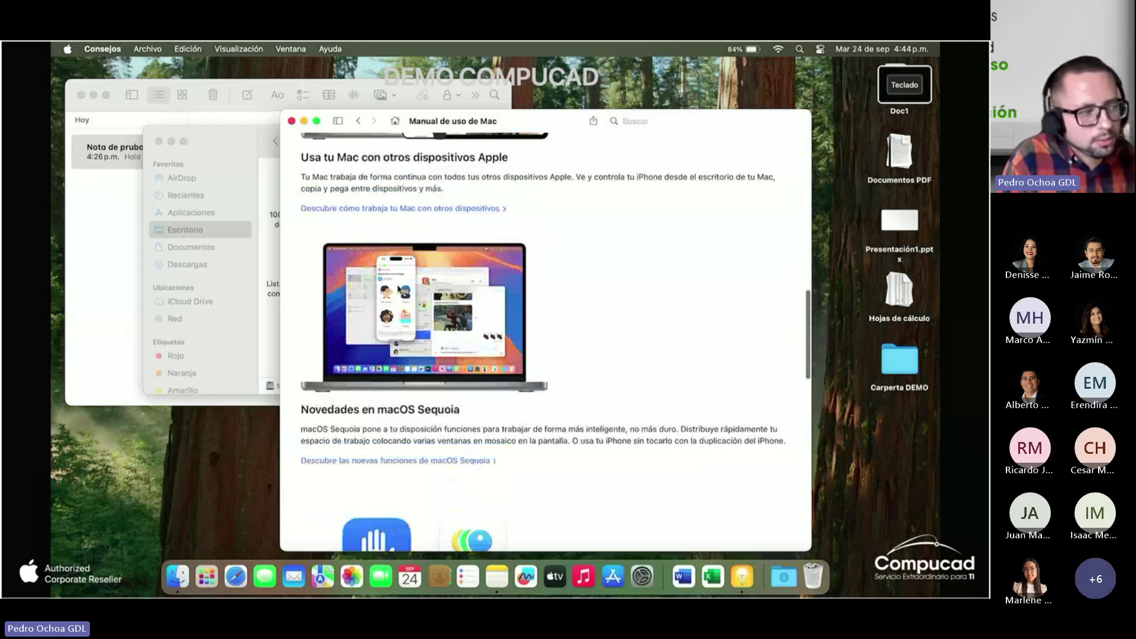
Show the table of contents of Manual de uso de la Mac, look through its chapters and close the manual.
{"action": "scroll", "coordinate": [398, 290], "scroll_direction": "up", "scroll_amount": 5}
{"action": "scroll", "coordinate": [398, 289], "scroll_direction": "up", "scroll_amount": 5}
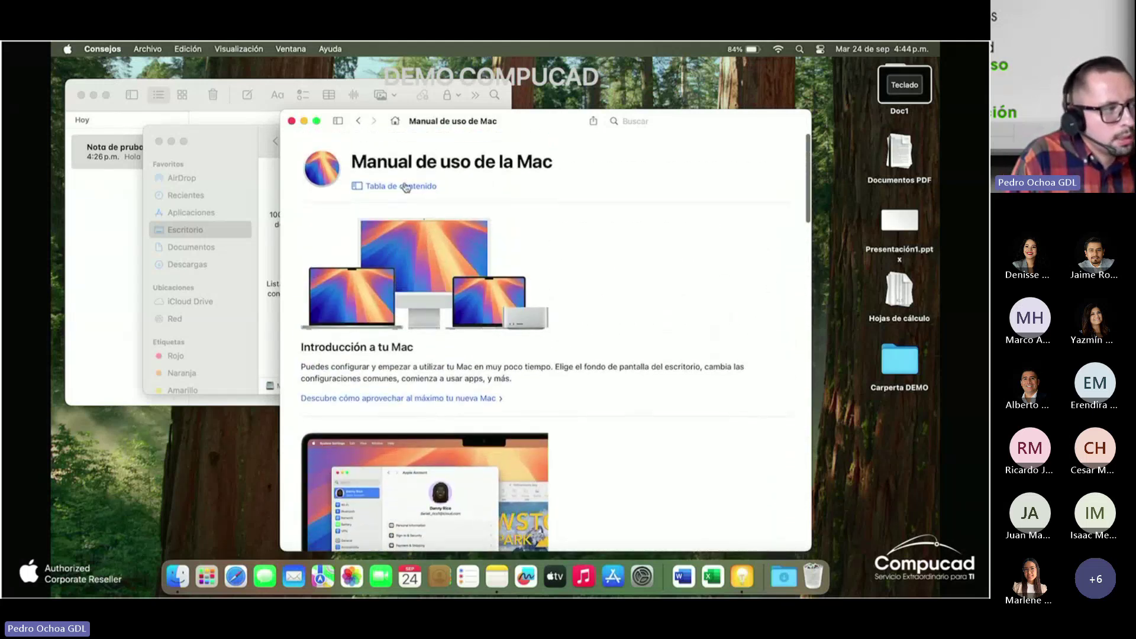
{"action": "left_click", "coordinate": [402, 186]}
{"action": "scroll", "coordinate": [241, 306], "scroll_direction": "down", "scroll_amount": 2}
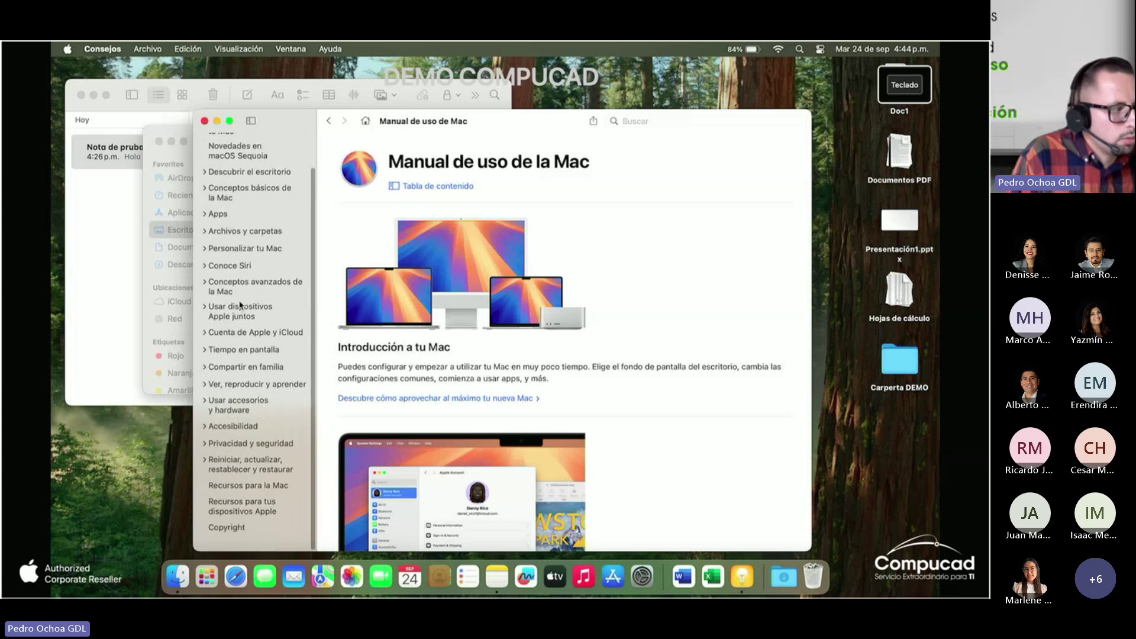
{"action": "scroll", "coordinate": [241, 306], "scroll_direction": "up", "scroll_amount": 2}
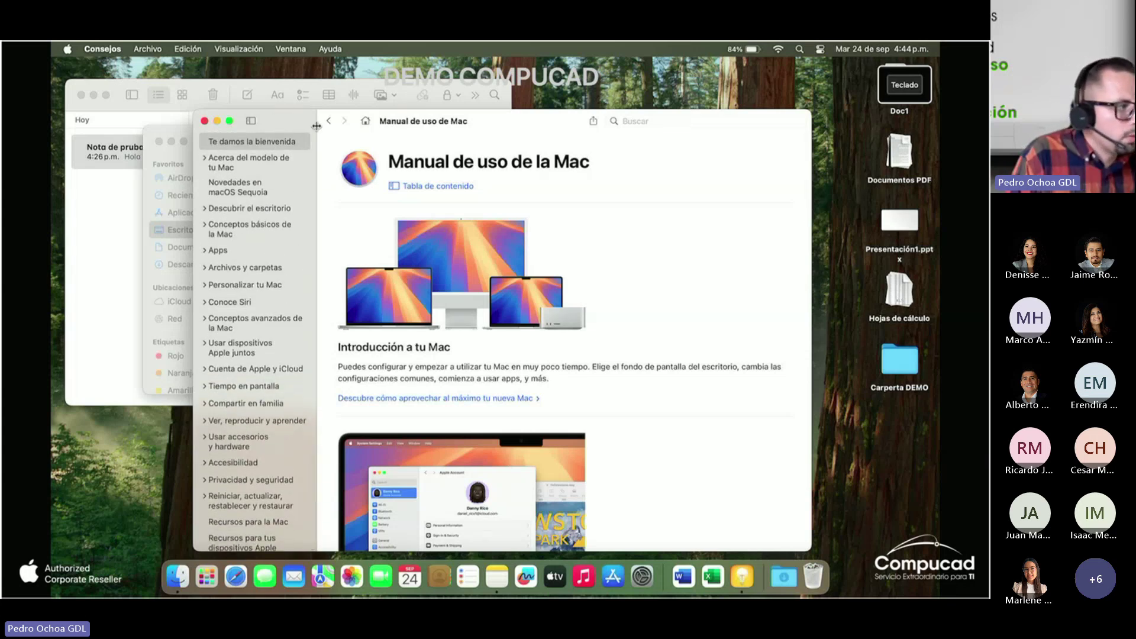
{"action": "left_click", "coordinate": [204, 120]}
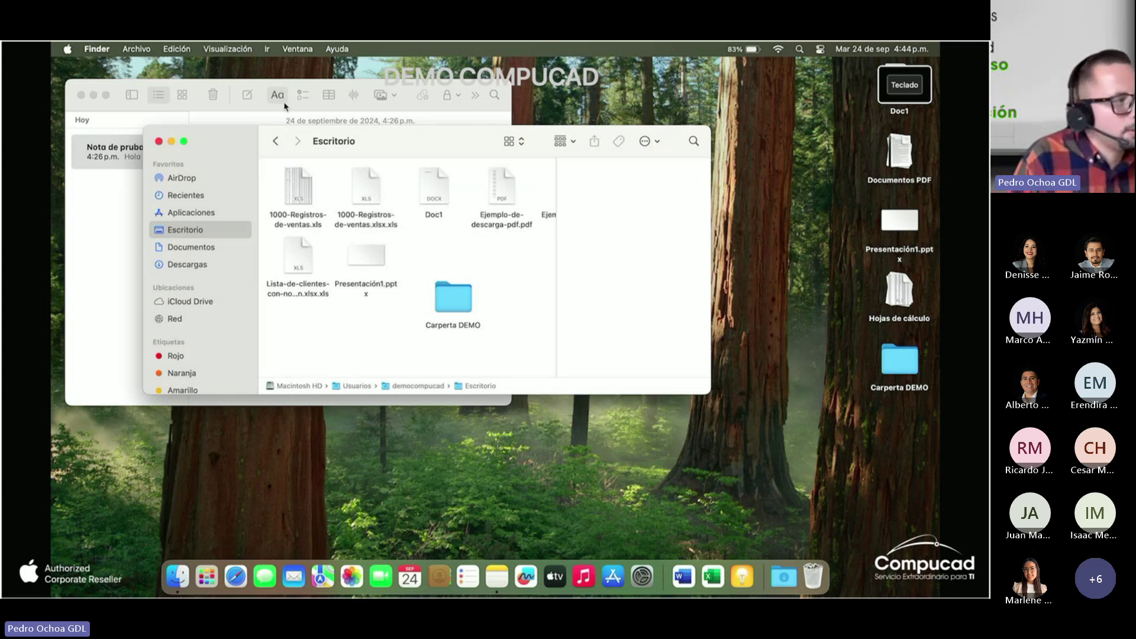
{"action": "left_click", "coordinate": [344, 48]}
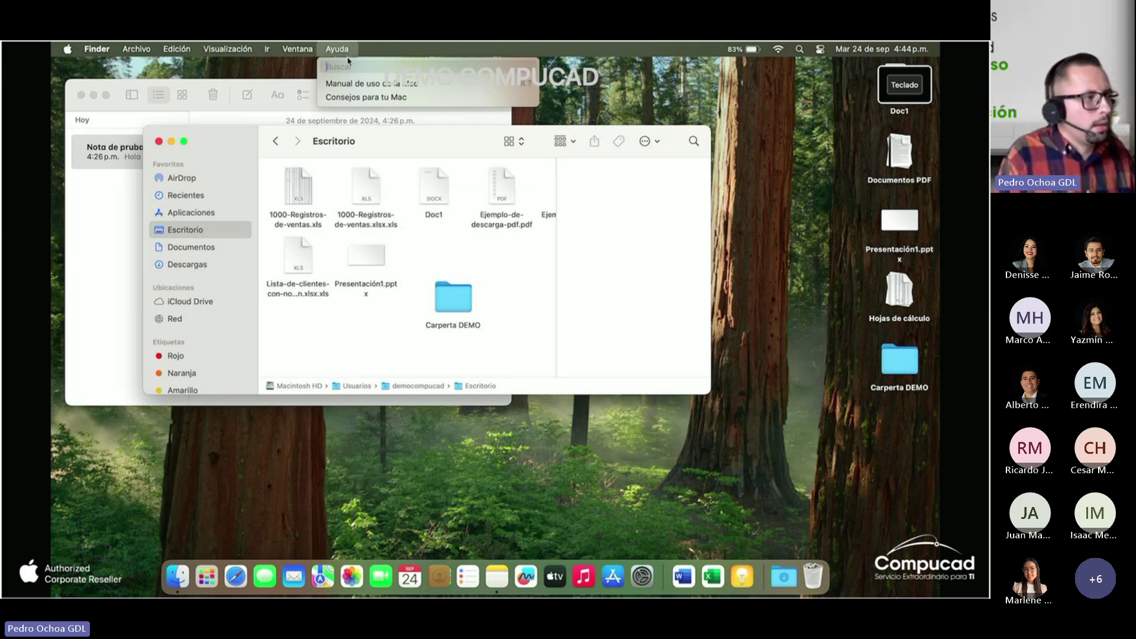
{"action": "left_click", "coordinate": [566, 97]}
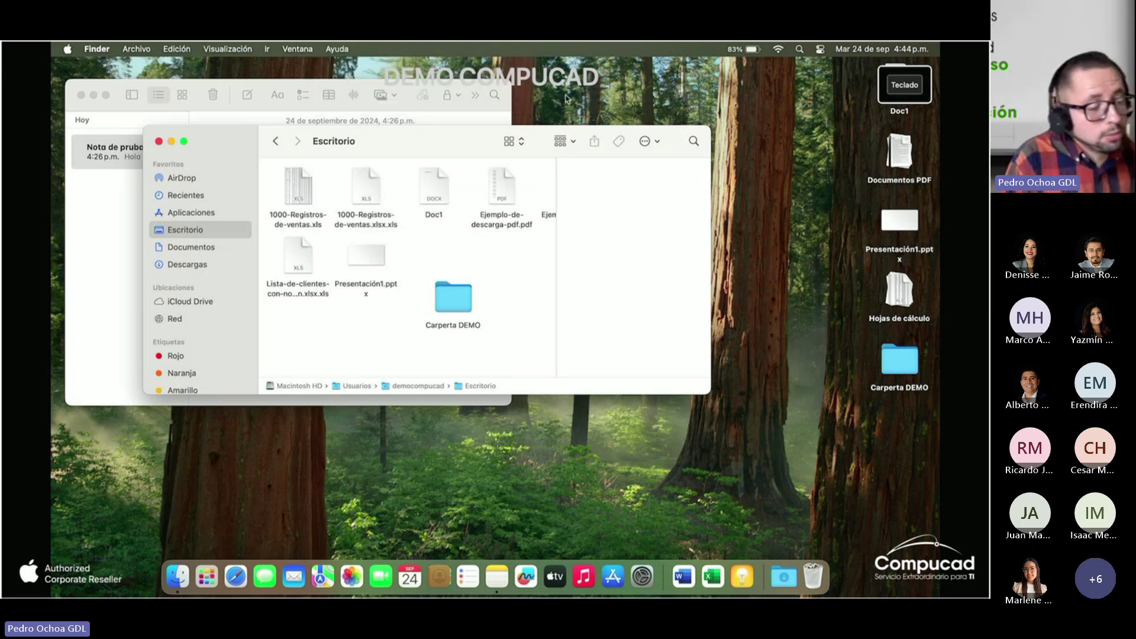
Switch to Word, create a document from Documento en blanco and enlarge its window to fill the screen.
{"action": "left_click", "coordinate": [683, 577]}
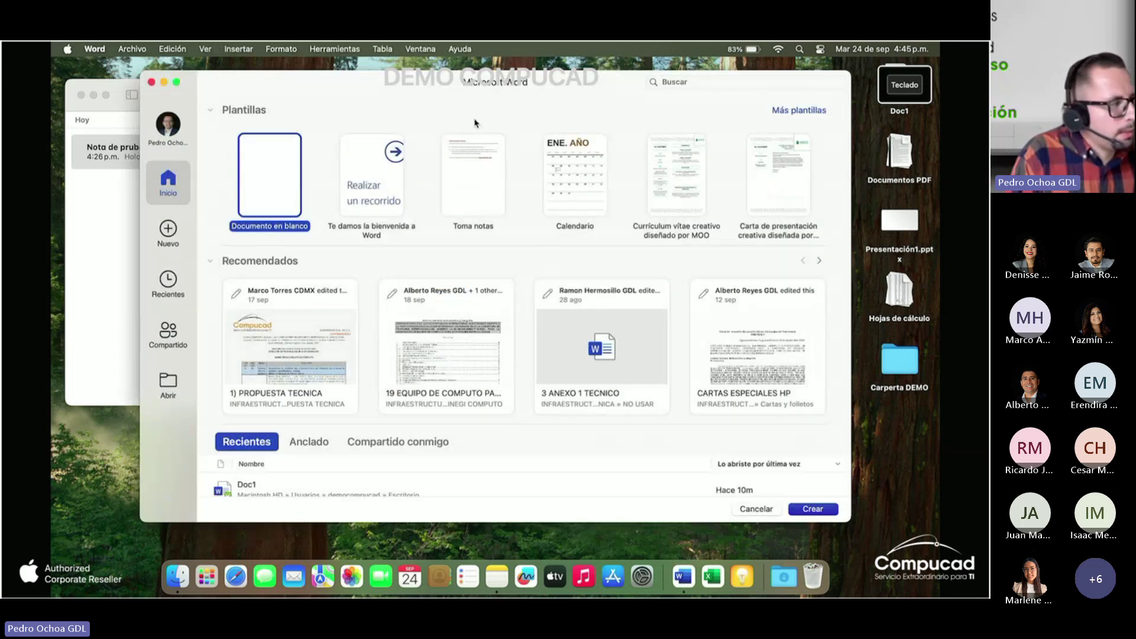
{"action": "double_click", "coordinate": [249, 166]}
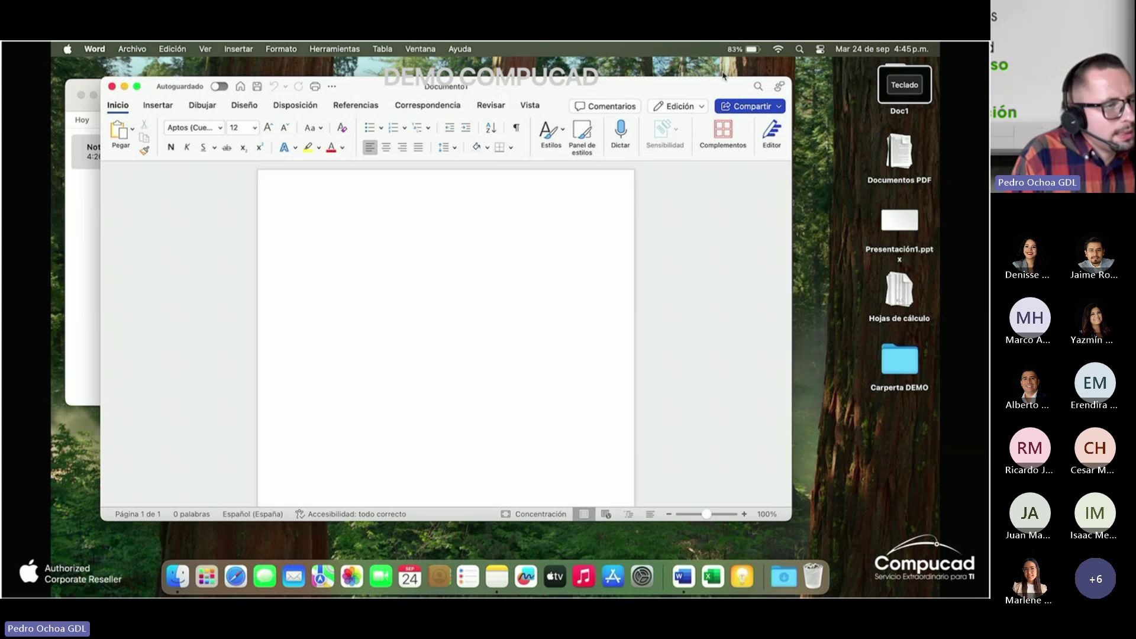
{"action": "key", "text": "ctrl+Left"}
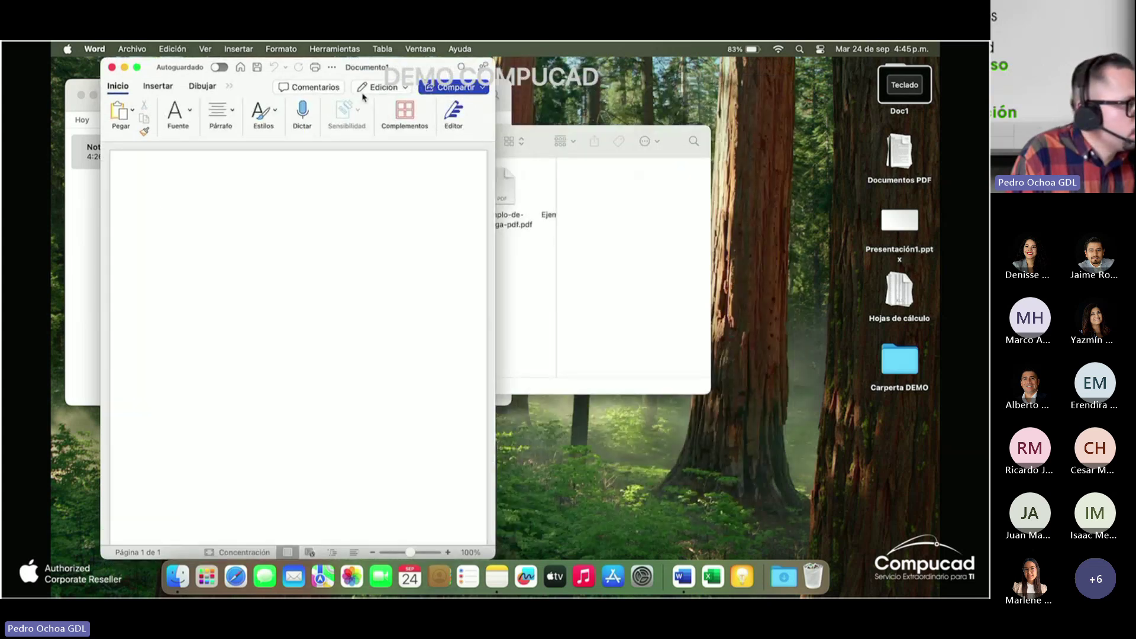
{"action": "left_click_drag", "start_coordinate": [152, 67], "coordinate": [171, 44]}
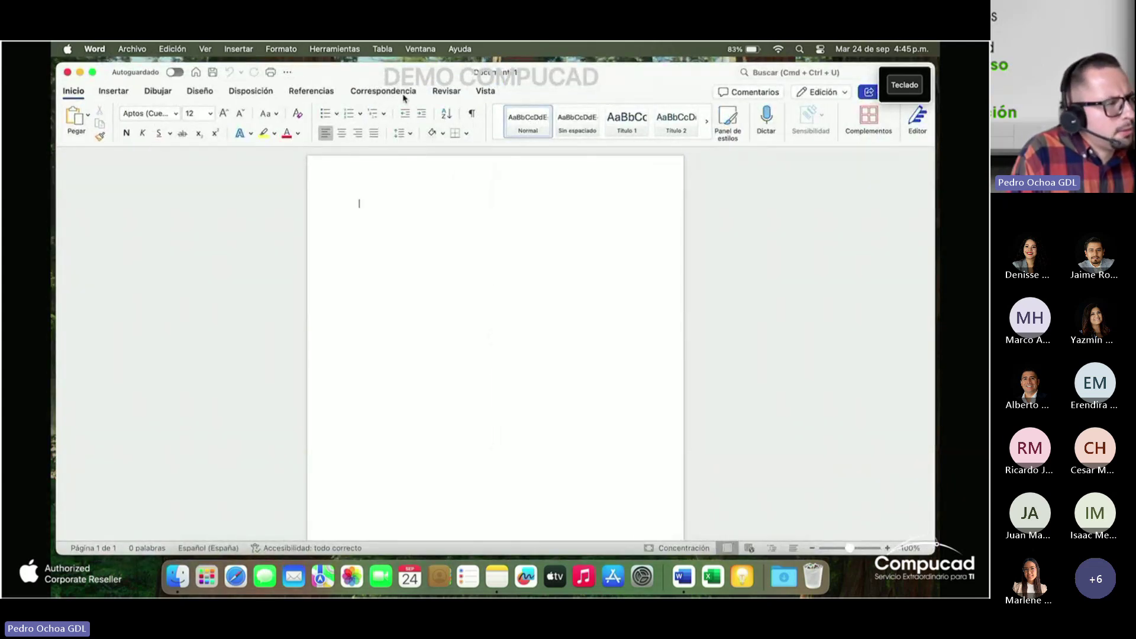
Look through Word's Vista and Inicio tools and its Archivo and Ver commands.
{"action": "left_click", "coordinate": [486, 93]}
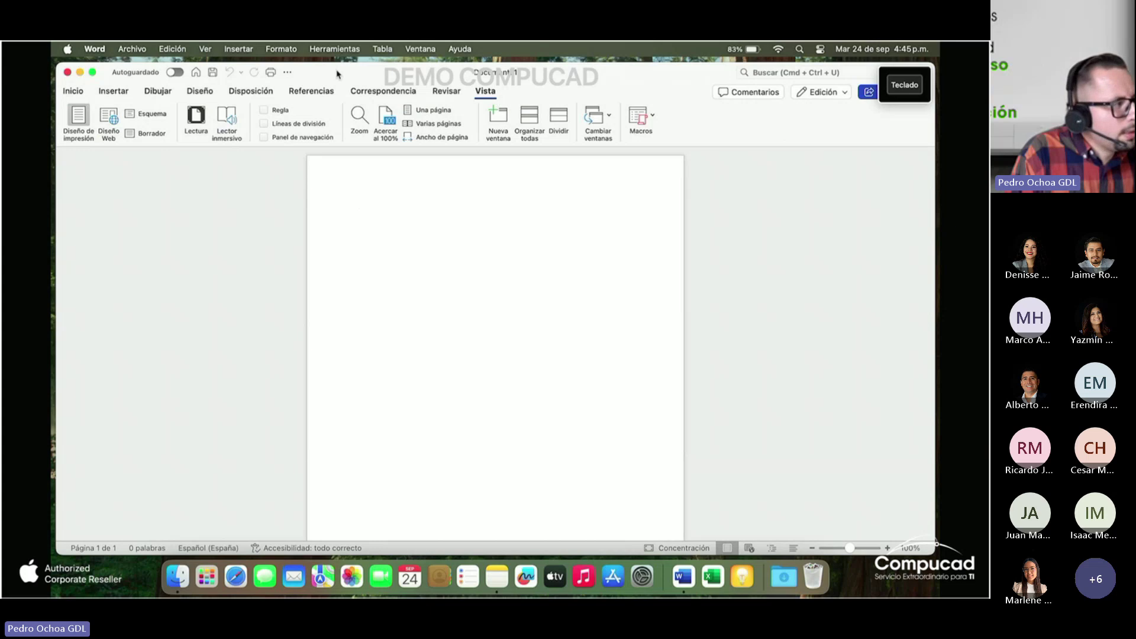
{"action": "left_click", "coordinate": [83, 94]}
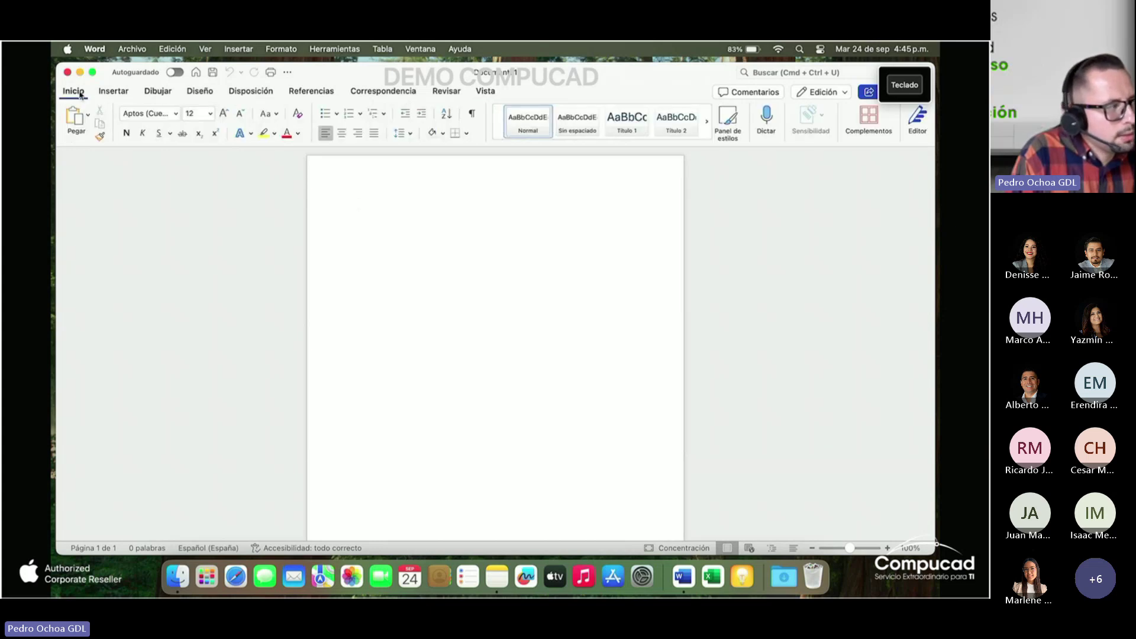
{"action": "left_click", "coordinate": [136, 49]}
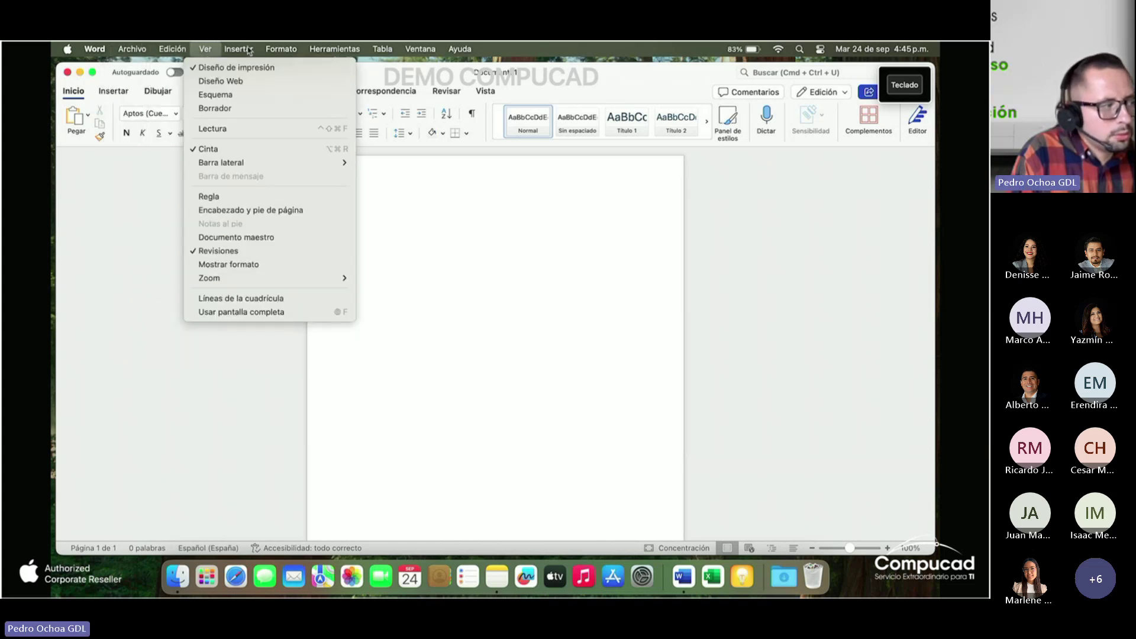
{"action": "mouse_move", "coordinate": [317, 46]}
{"action": "mouse_move", "coordinate": [135, 46]}
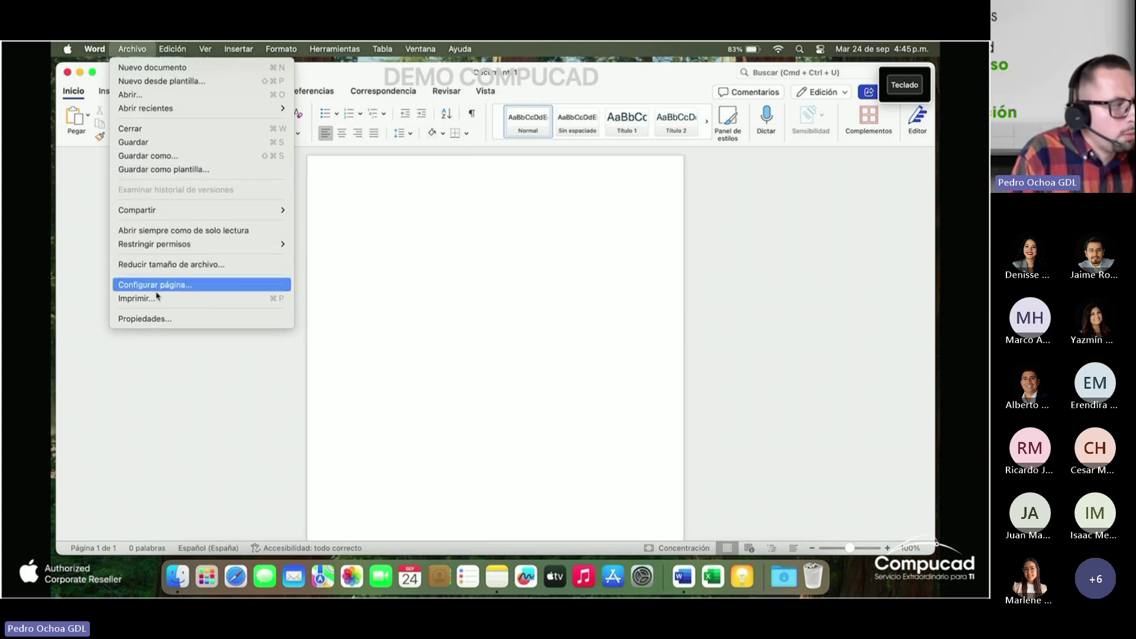
{"action": "left_click", "coordinate": [58, 263]}
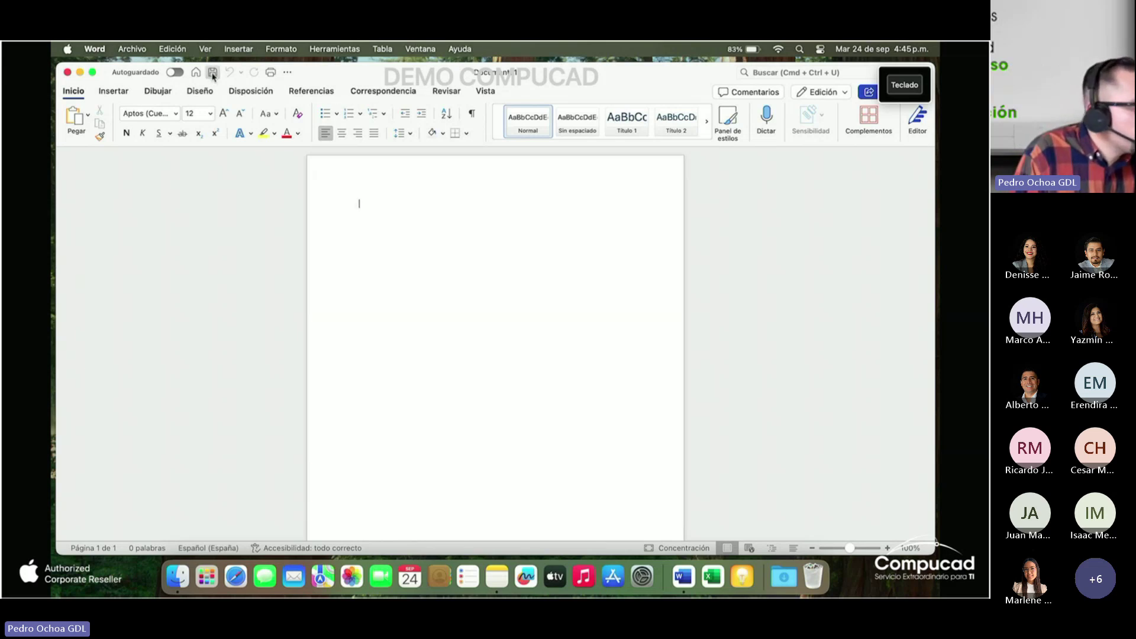
Search Word's help for "guar" to locate the Guardar como command, and hide Word.
{"action": "left_click", "coordinate": [459, 49]}
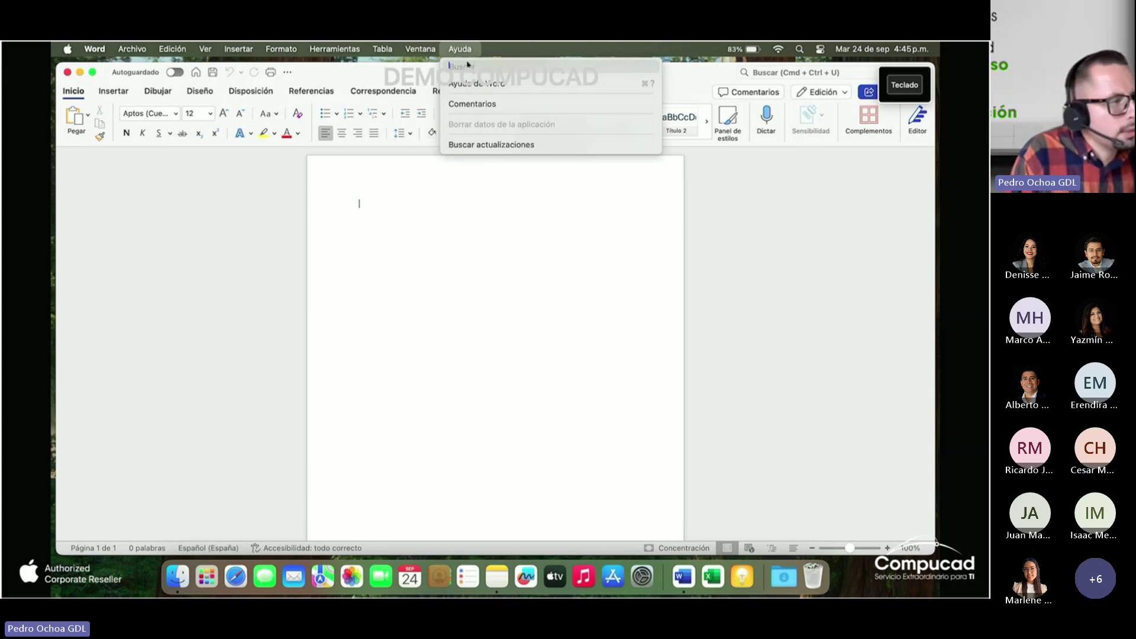
{"action": "type", "text": "guar"}
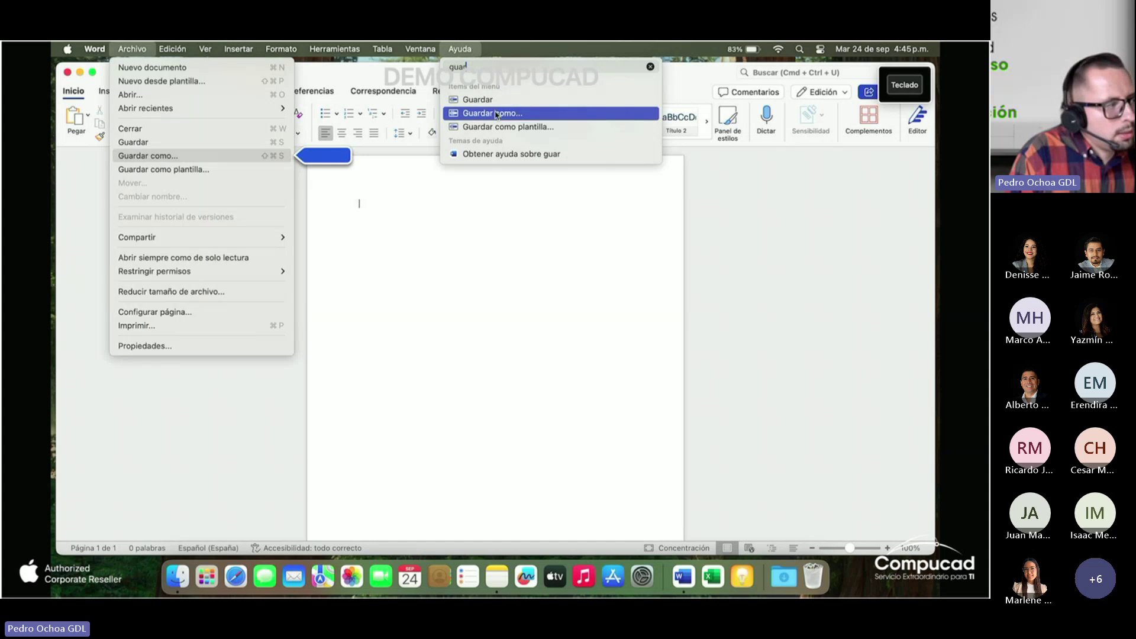
{"action": "left_click", "coordinate": [457, 193]}
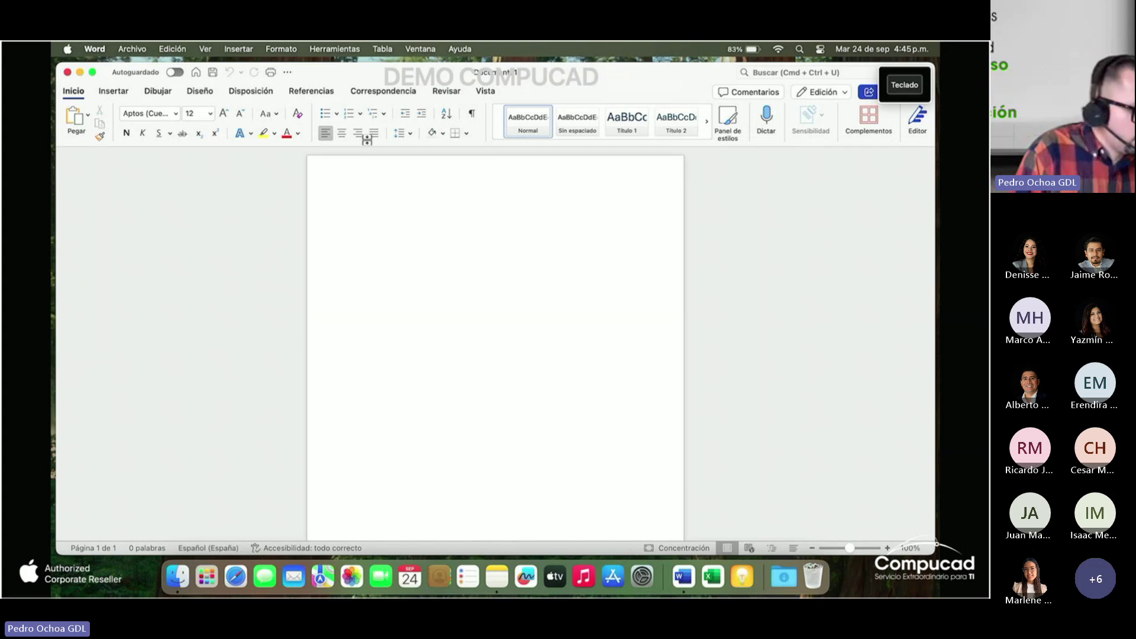
{"action": "key", "text": "super+h"}
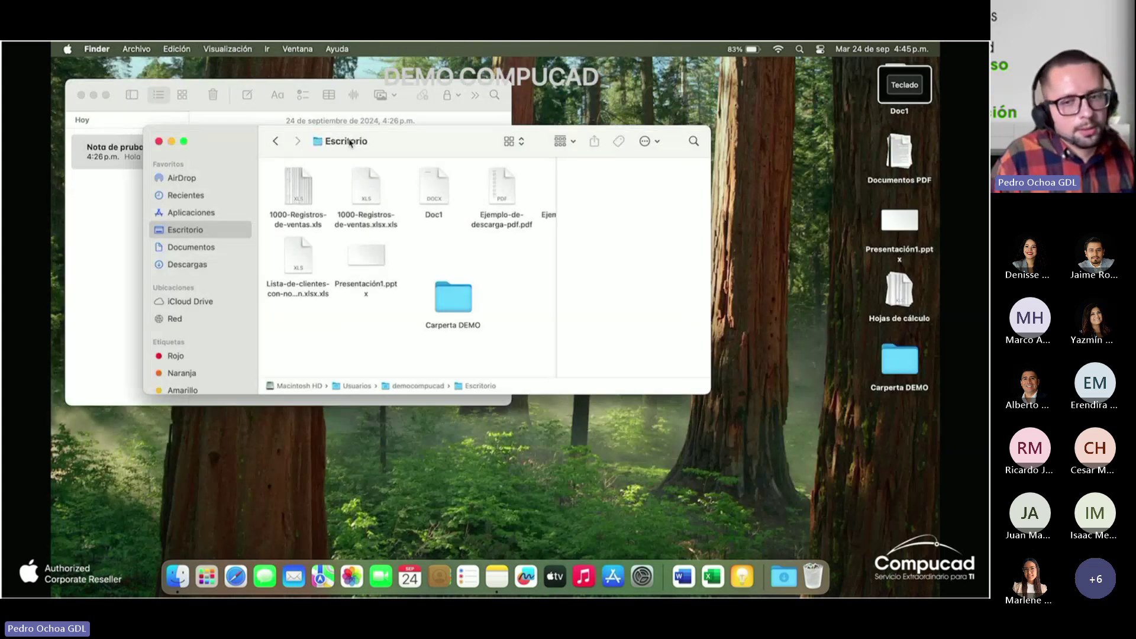